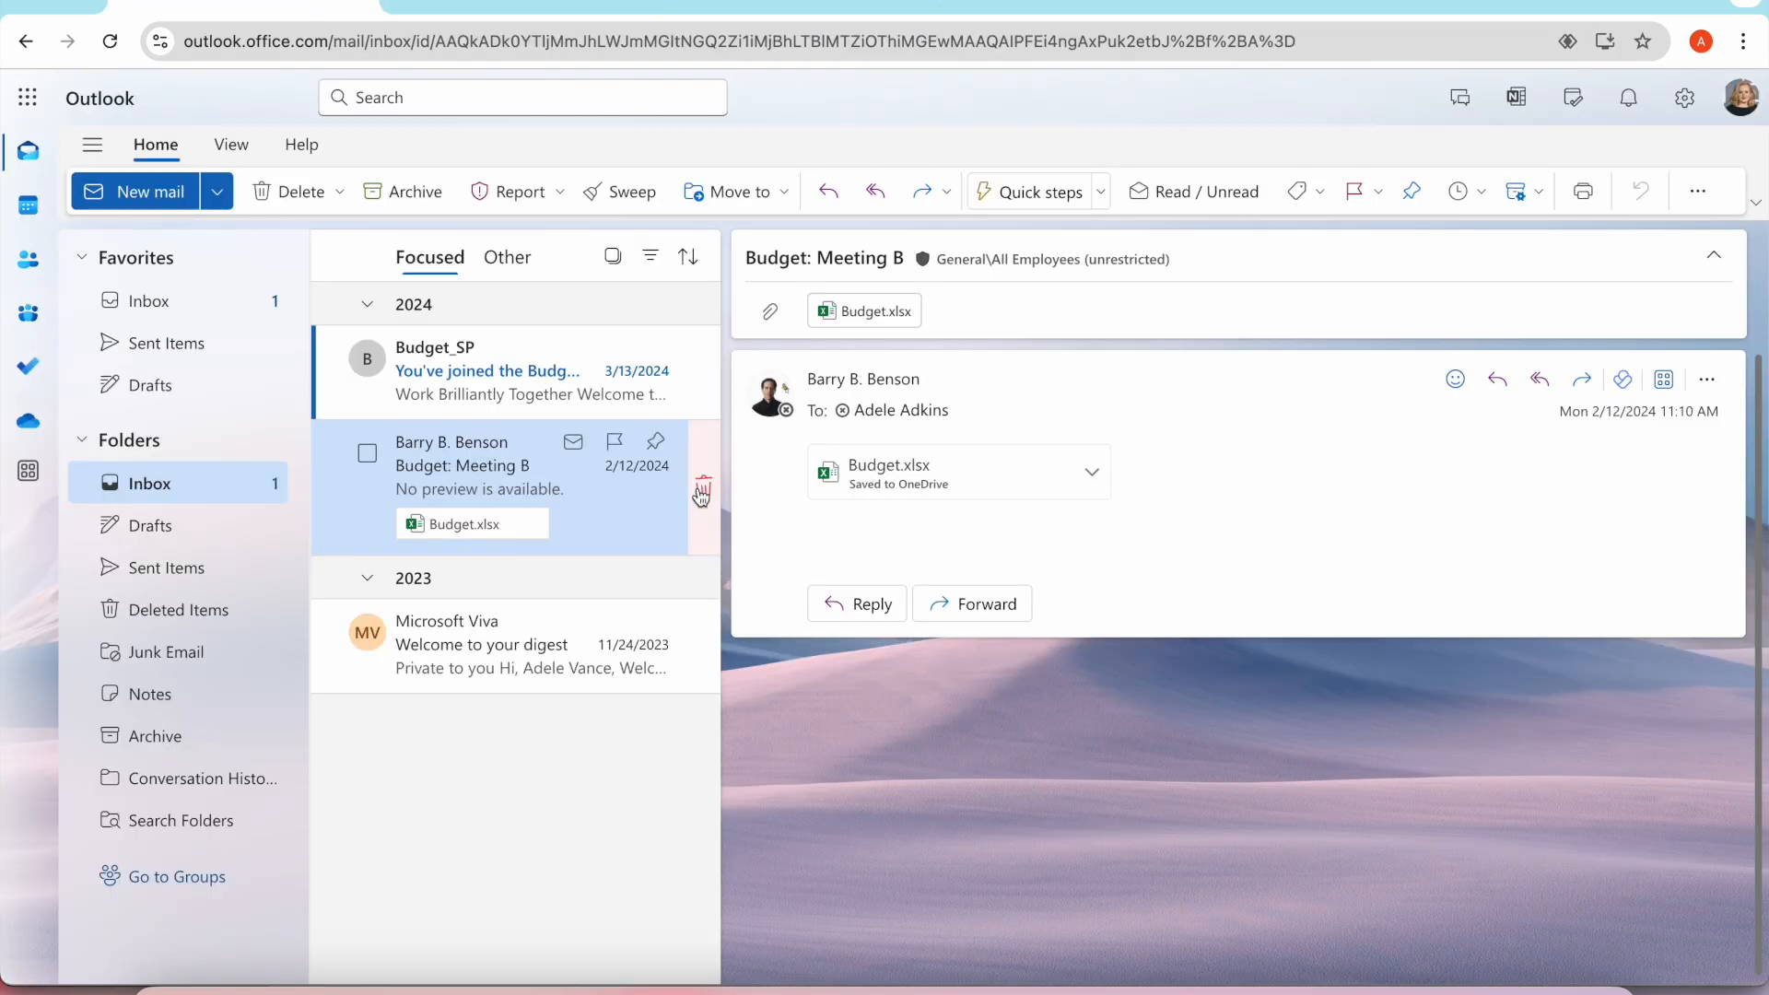
Delete the "Budget: Meeting B" email from the Outlook inbox and the Budget.xlsx file from My files in OneDrive.
{"action": "left_click", "coordinate": [702, 495]}
{"action": "left_click", "coordinate": [550, 3]}
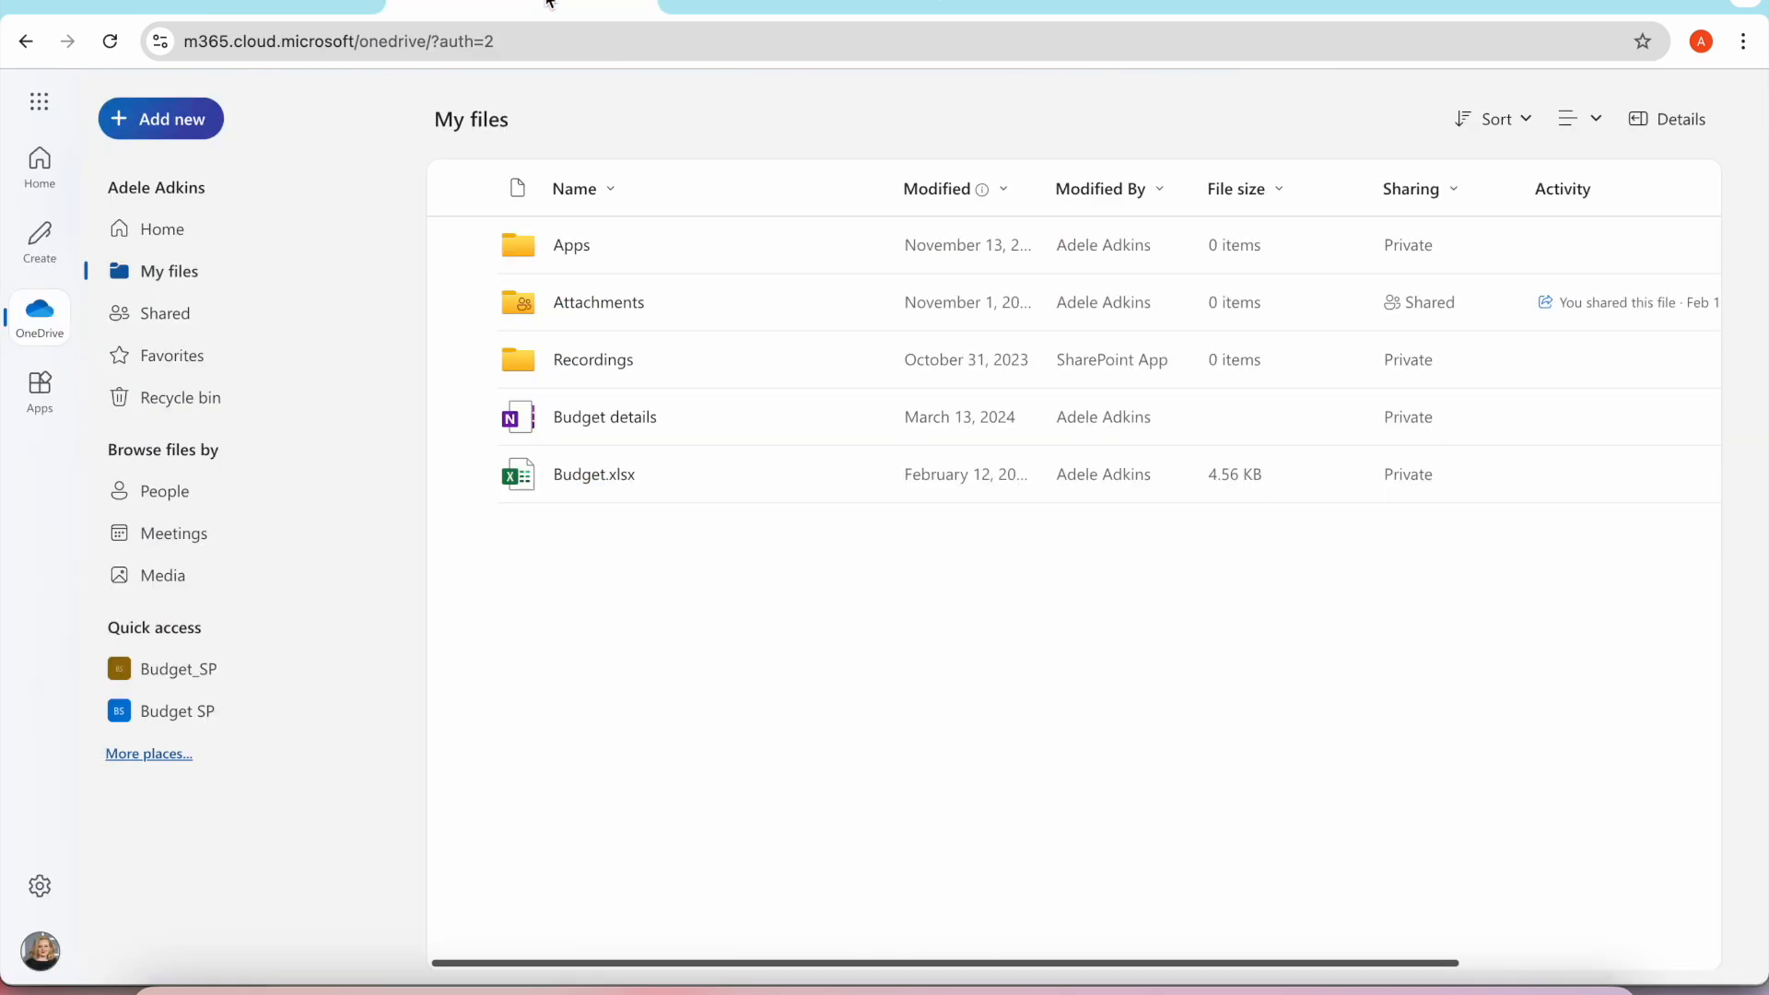
{"action": "left_click", "coordinate": [470, 474]}
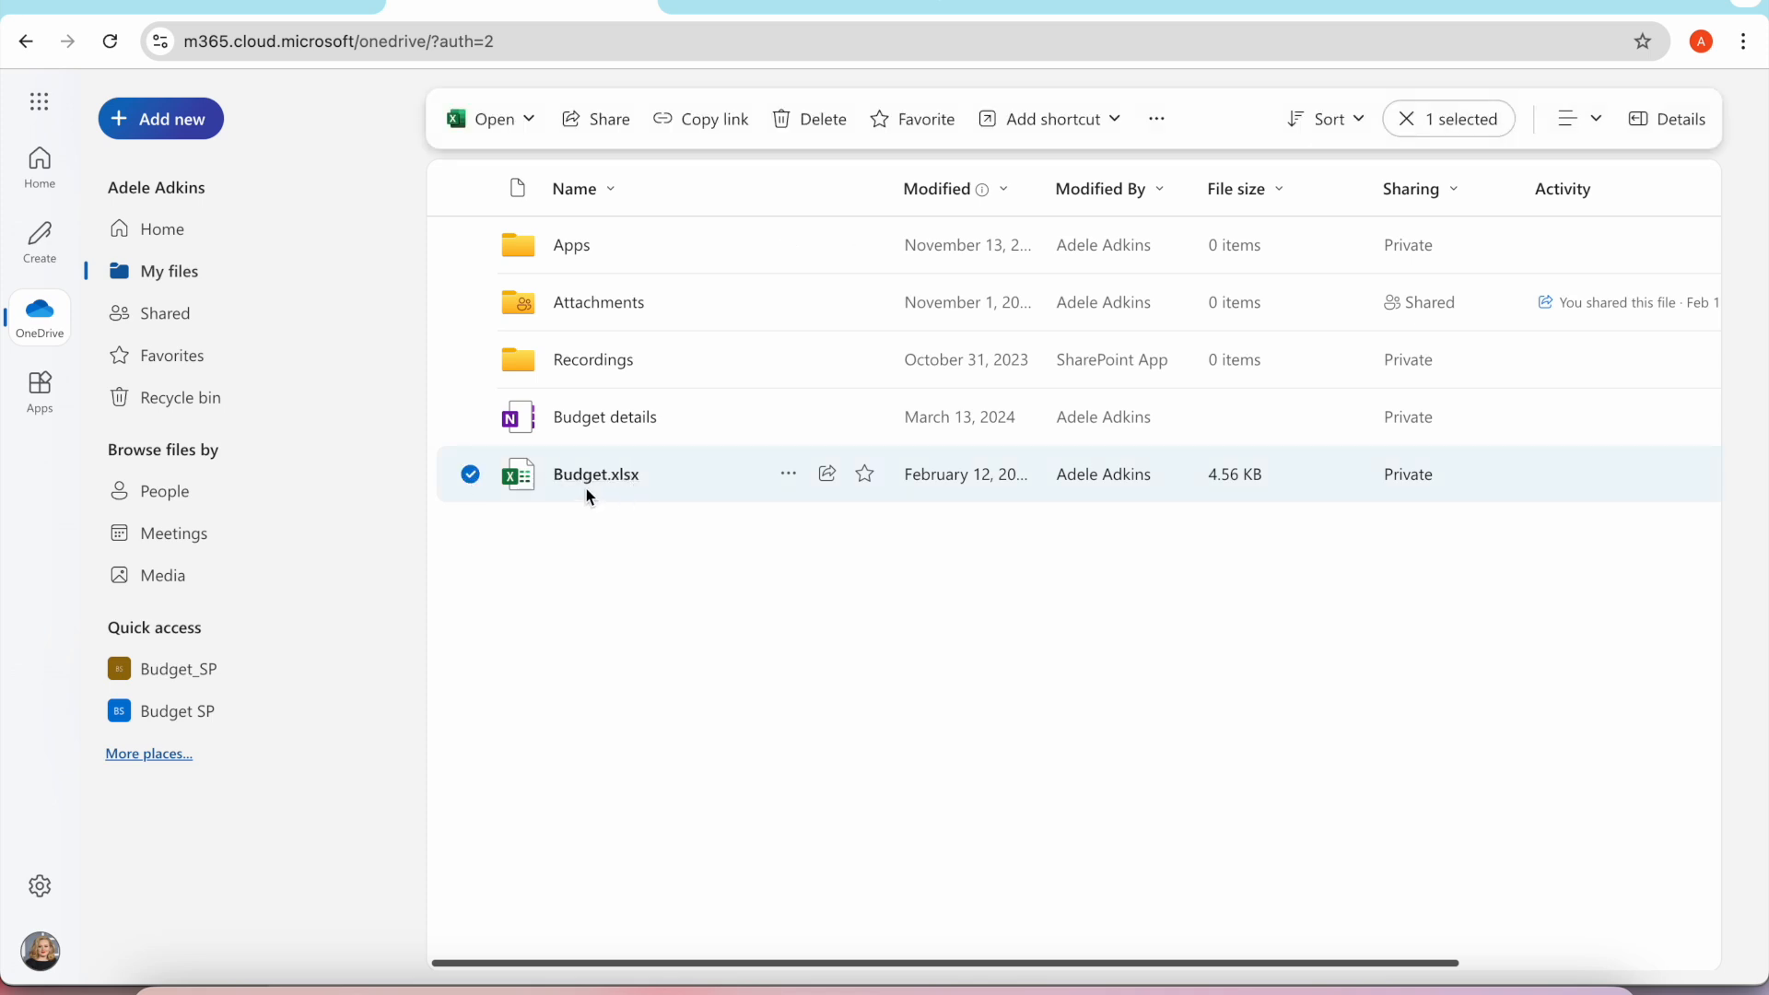
{"action": "left_click", "coordinate": [788, 120]}
{"action": "left_click", "coordinate": [1004, 622]}
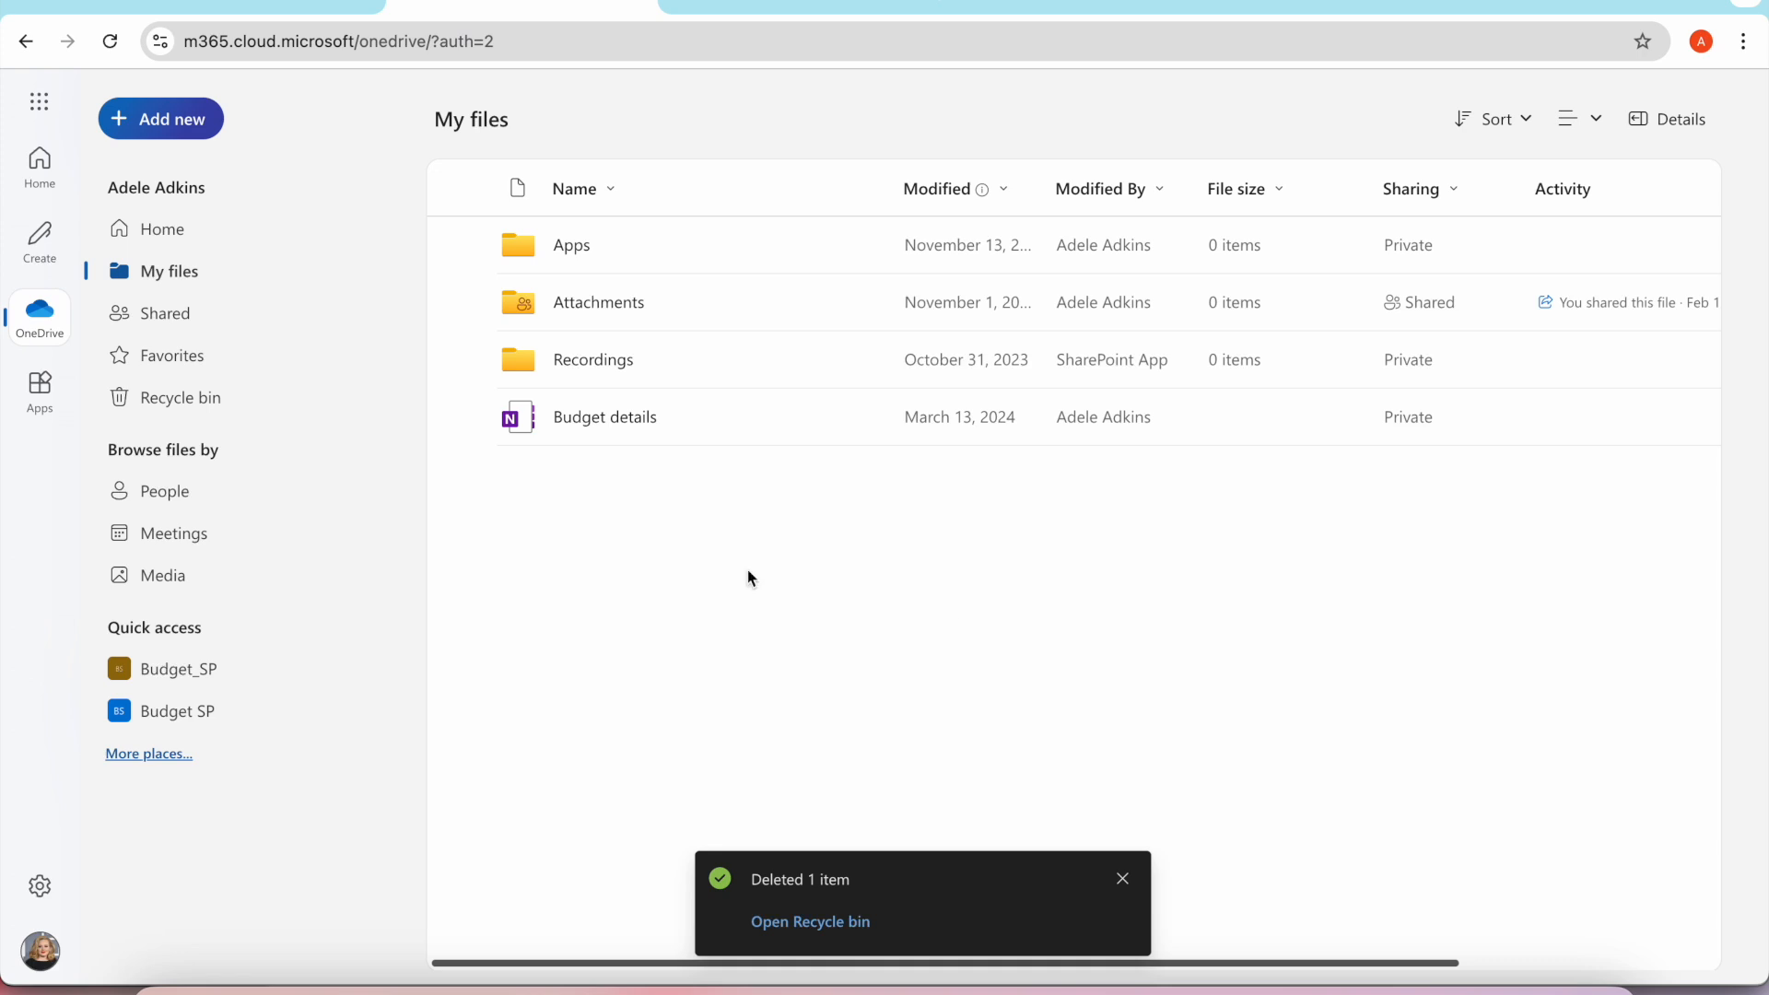
Empty the OneDrive recycle bin, and check My files and the Outlook inbox for the deleted items.
{"action": "left_click", "coordinate": [224, 412]}
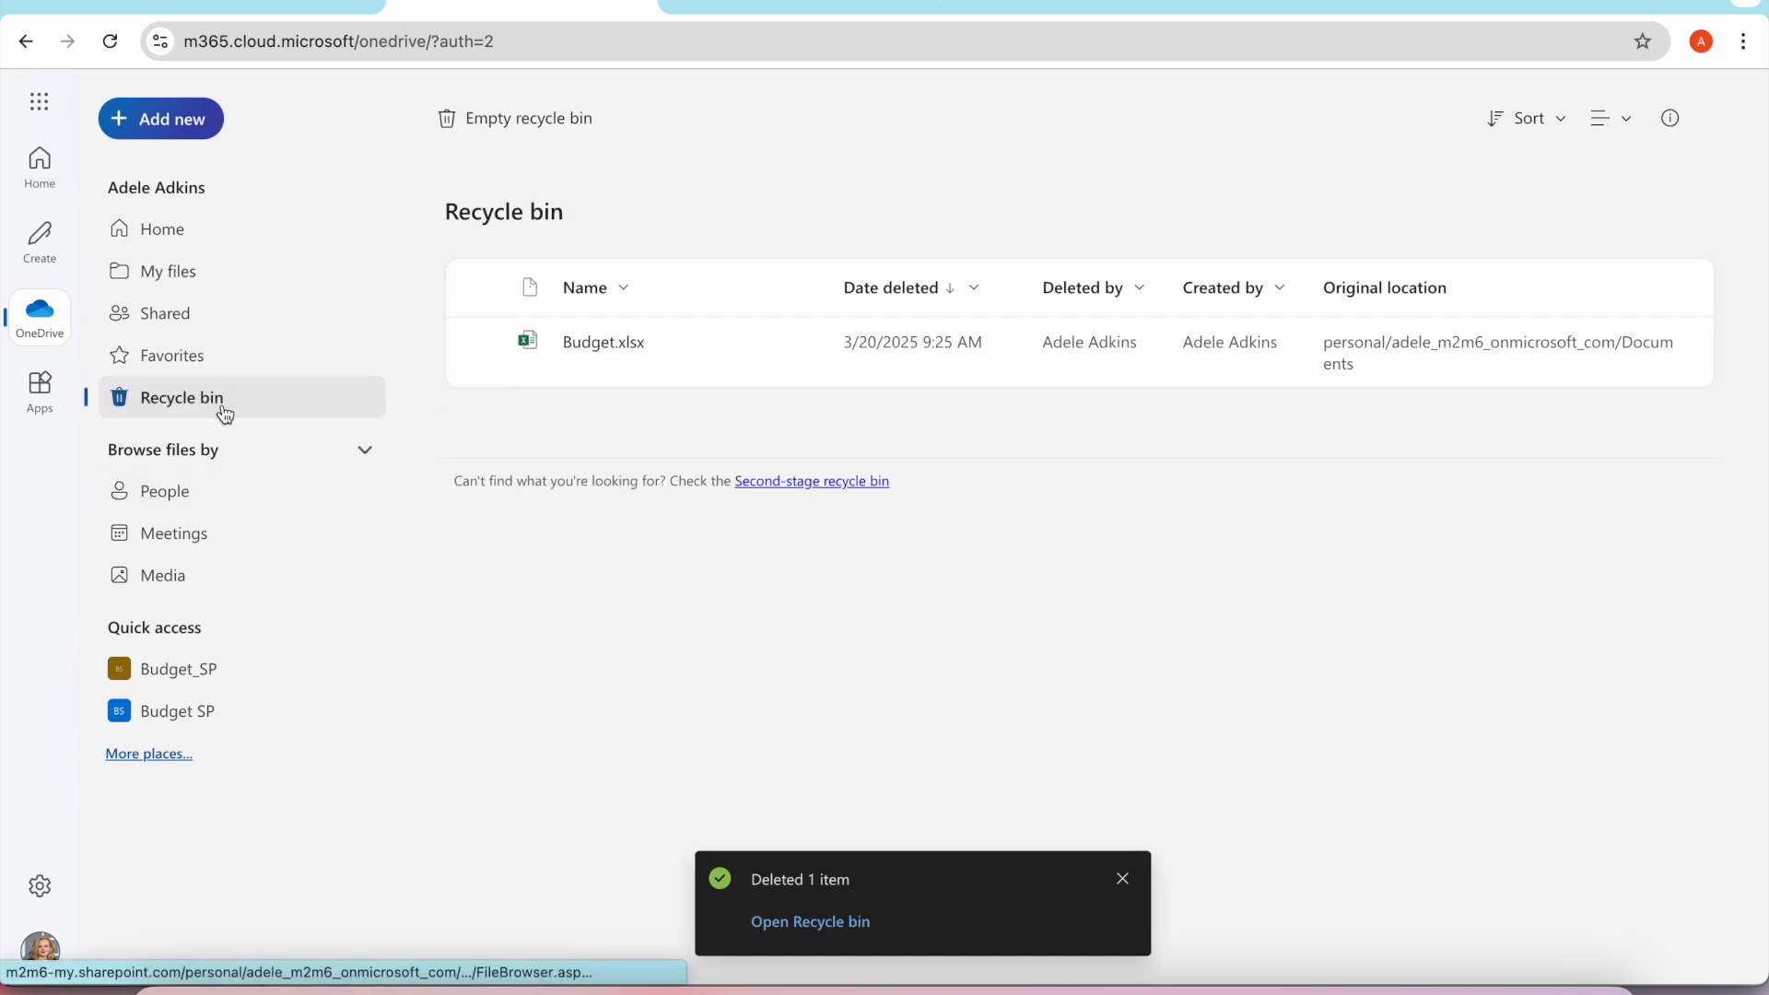
{"action": "left_click", "coordinate": [537, 121]}
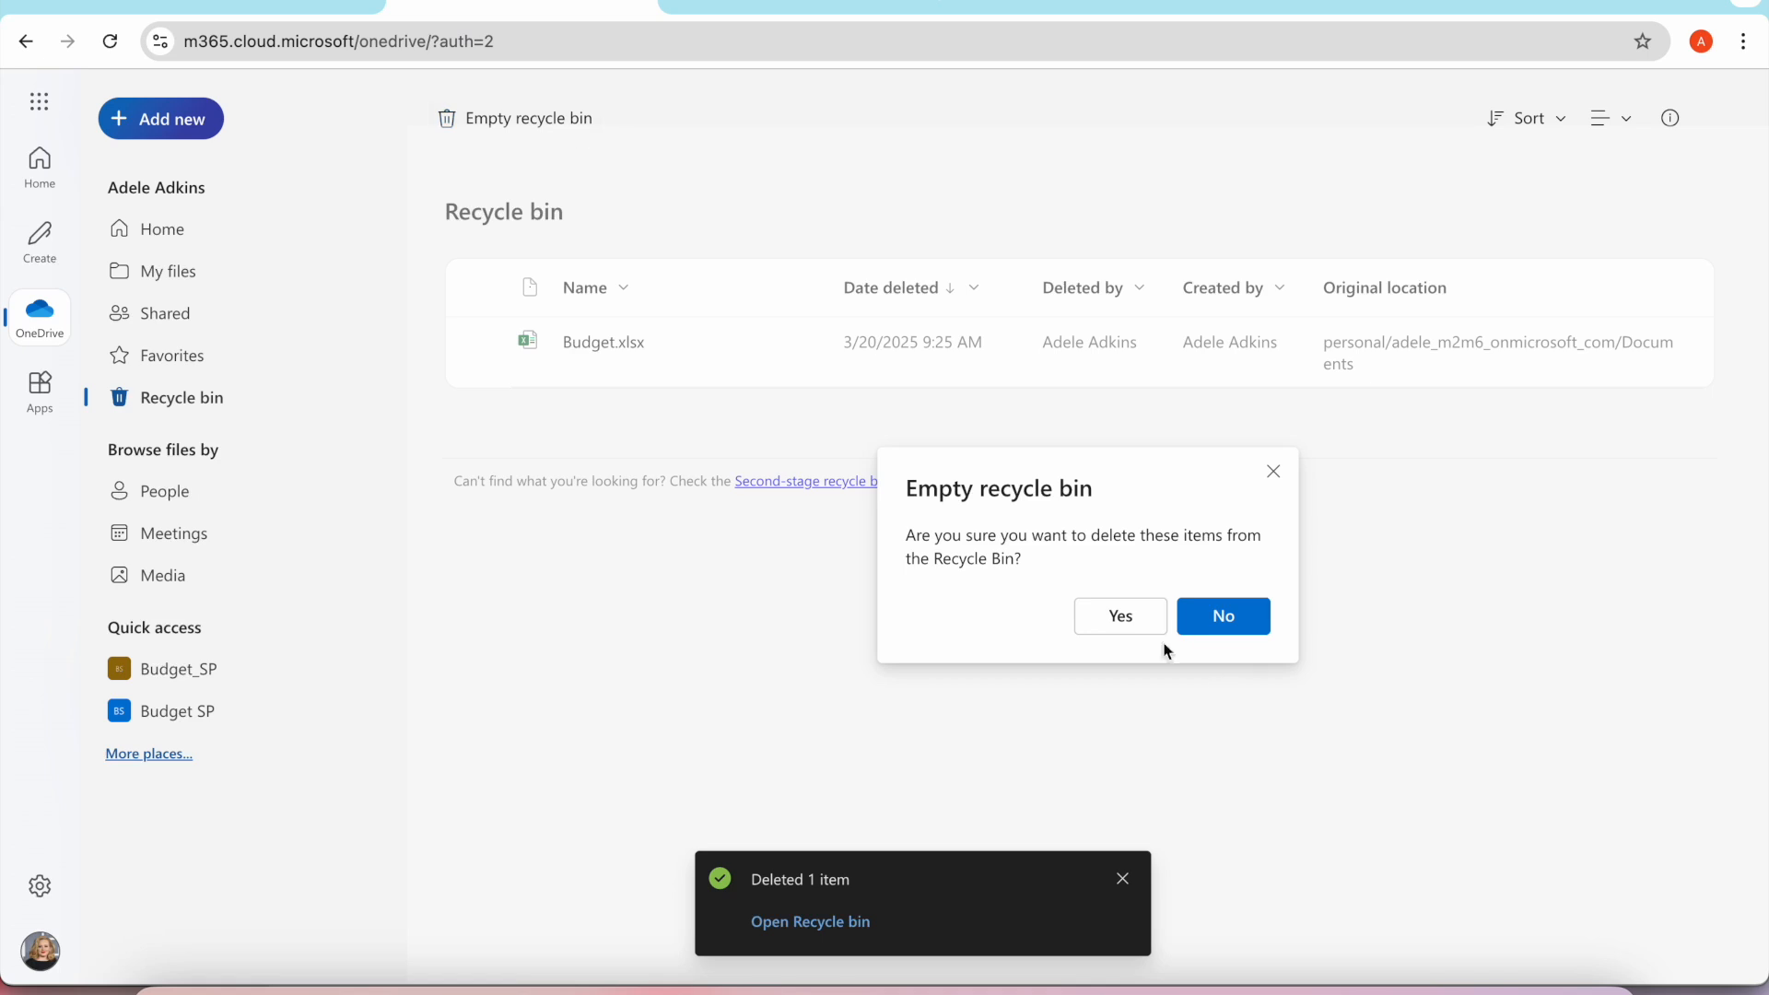
{"action": "left_click", "coordinate": [1118, 617]}
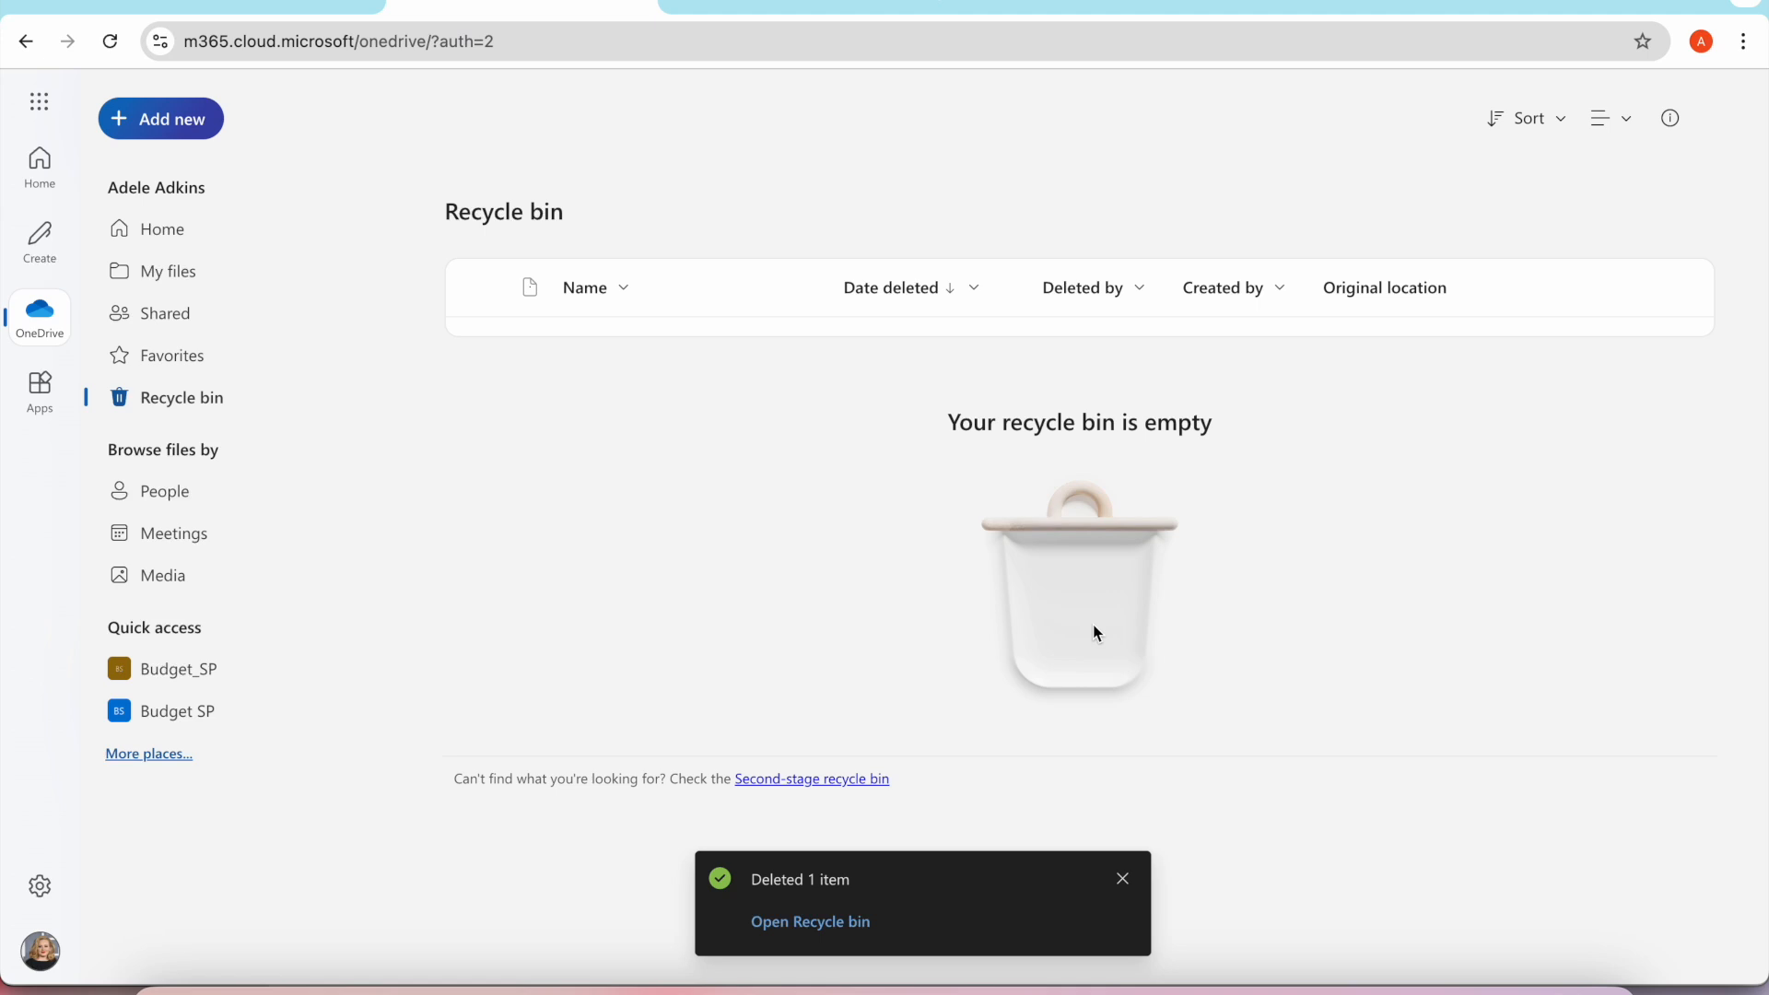
{"action": "left_click", "coordinate": [190, 272]}
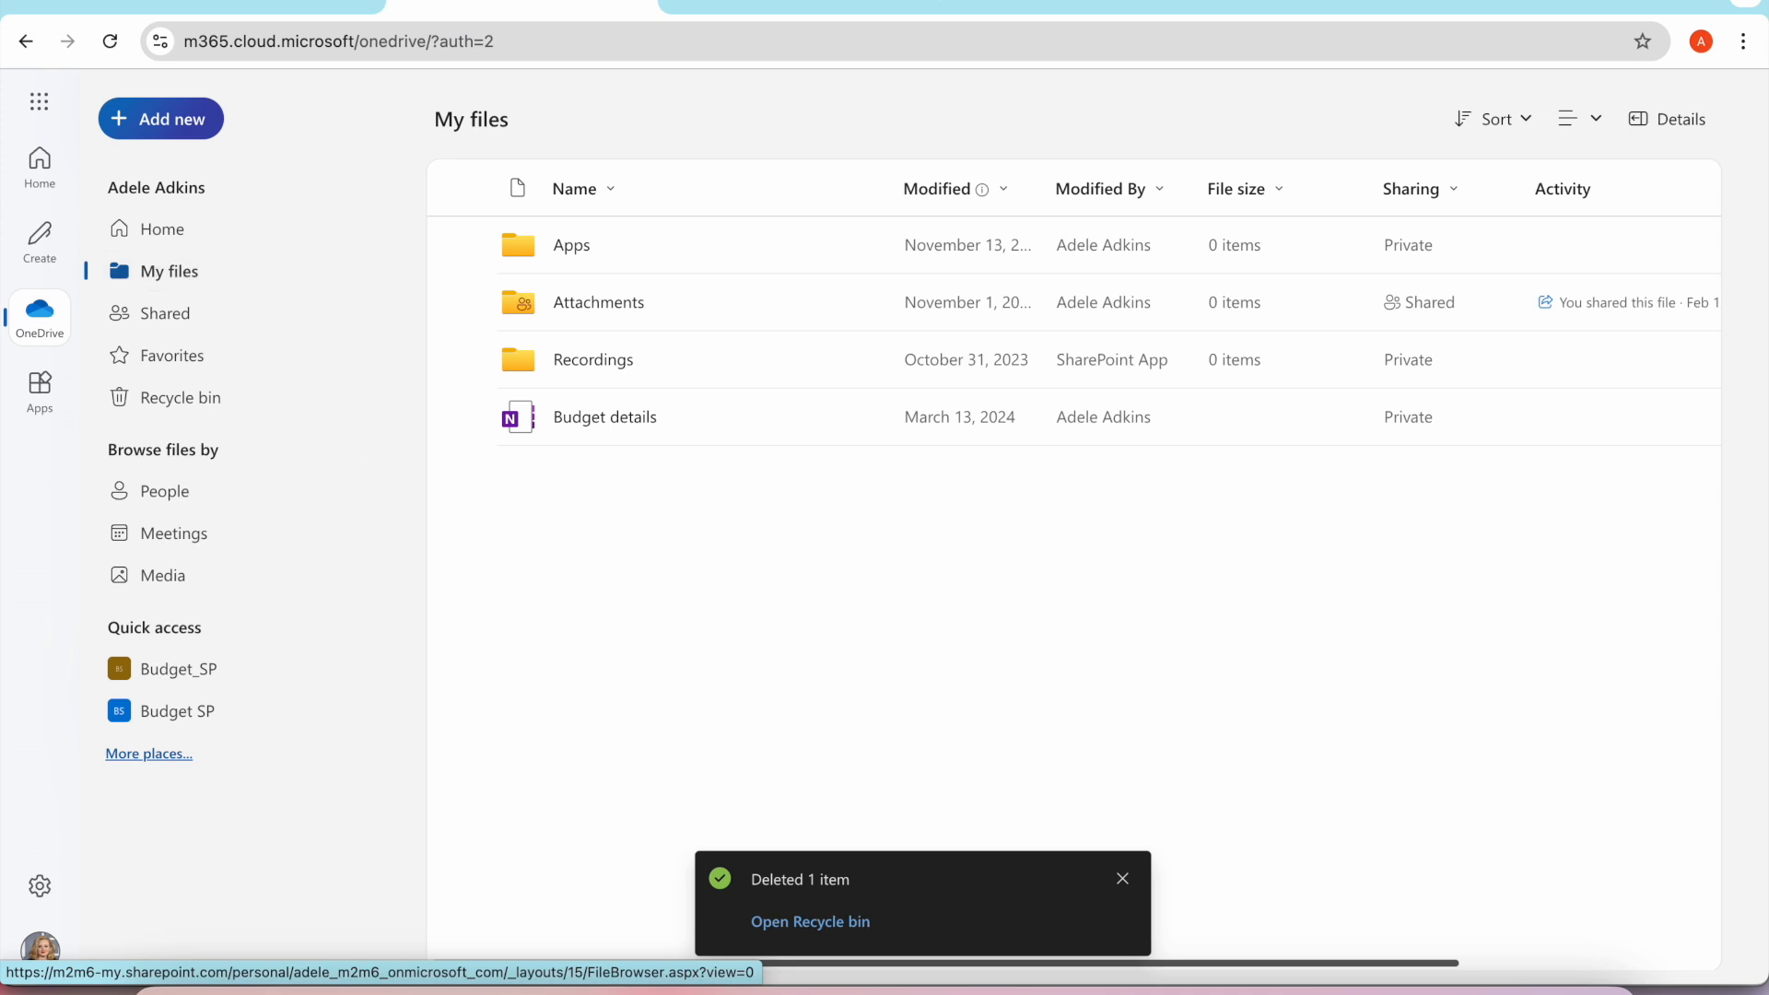
{"action": "left_click", "coordinate": [226, 4]}
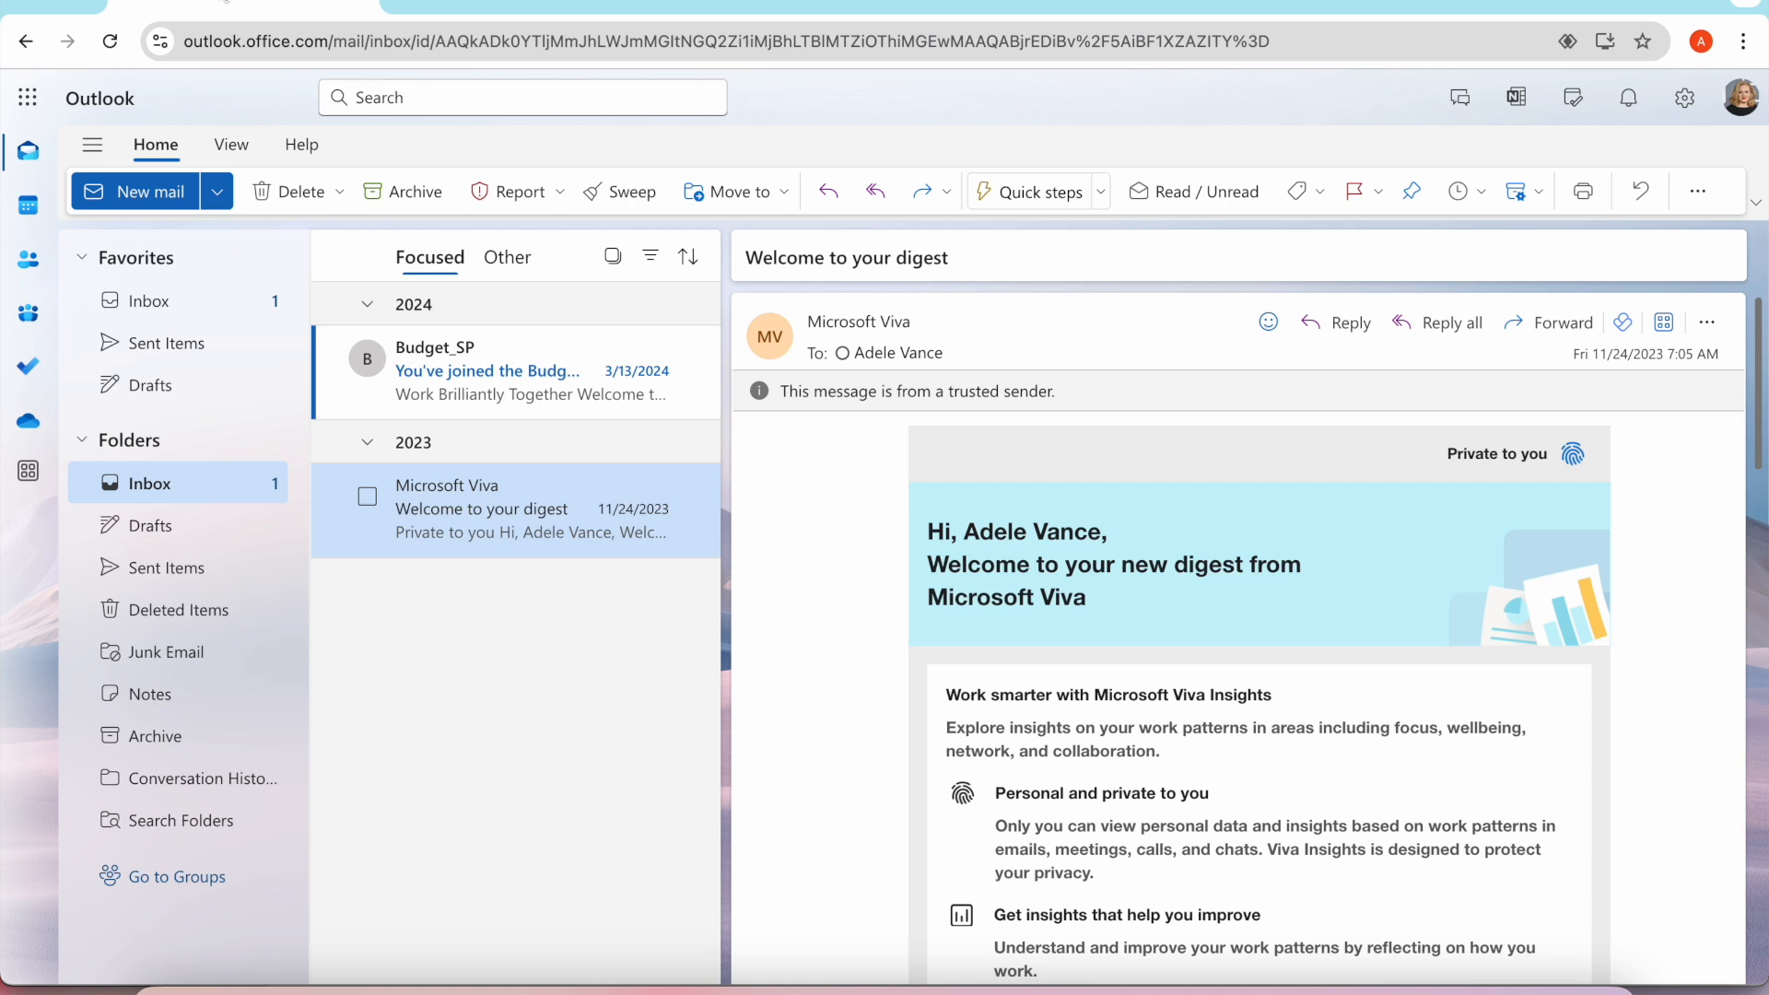
Switch to IBM Storage Protect for Cloud, sign in with the Microsoft account and open the Recovery Portal.
{"action": "left_click", "coordinate": [772, 3]}
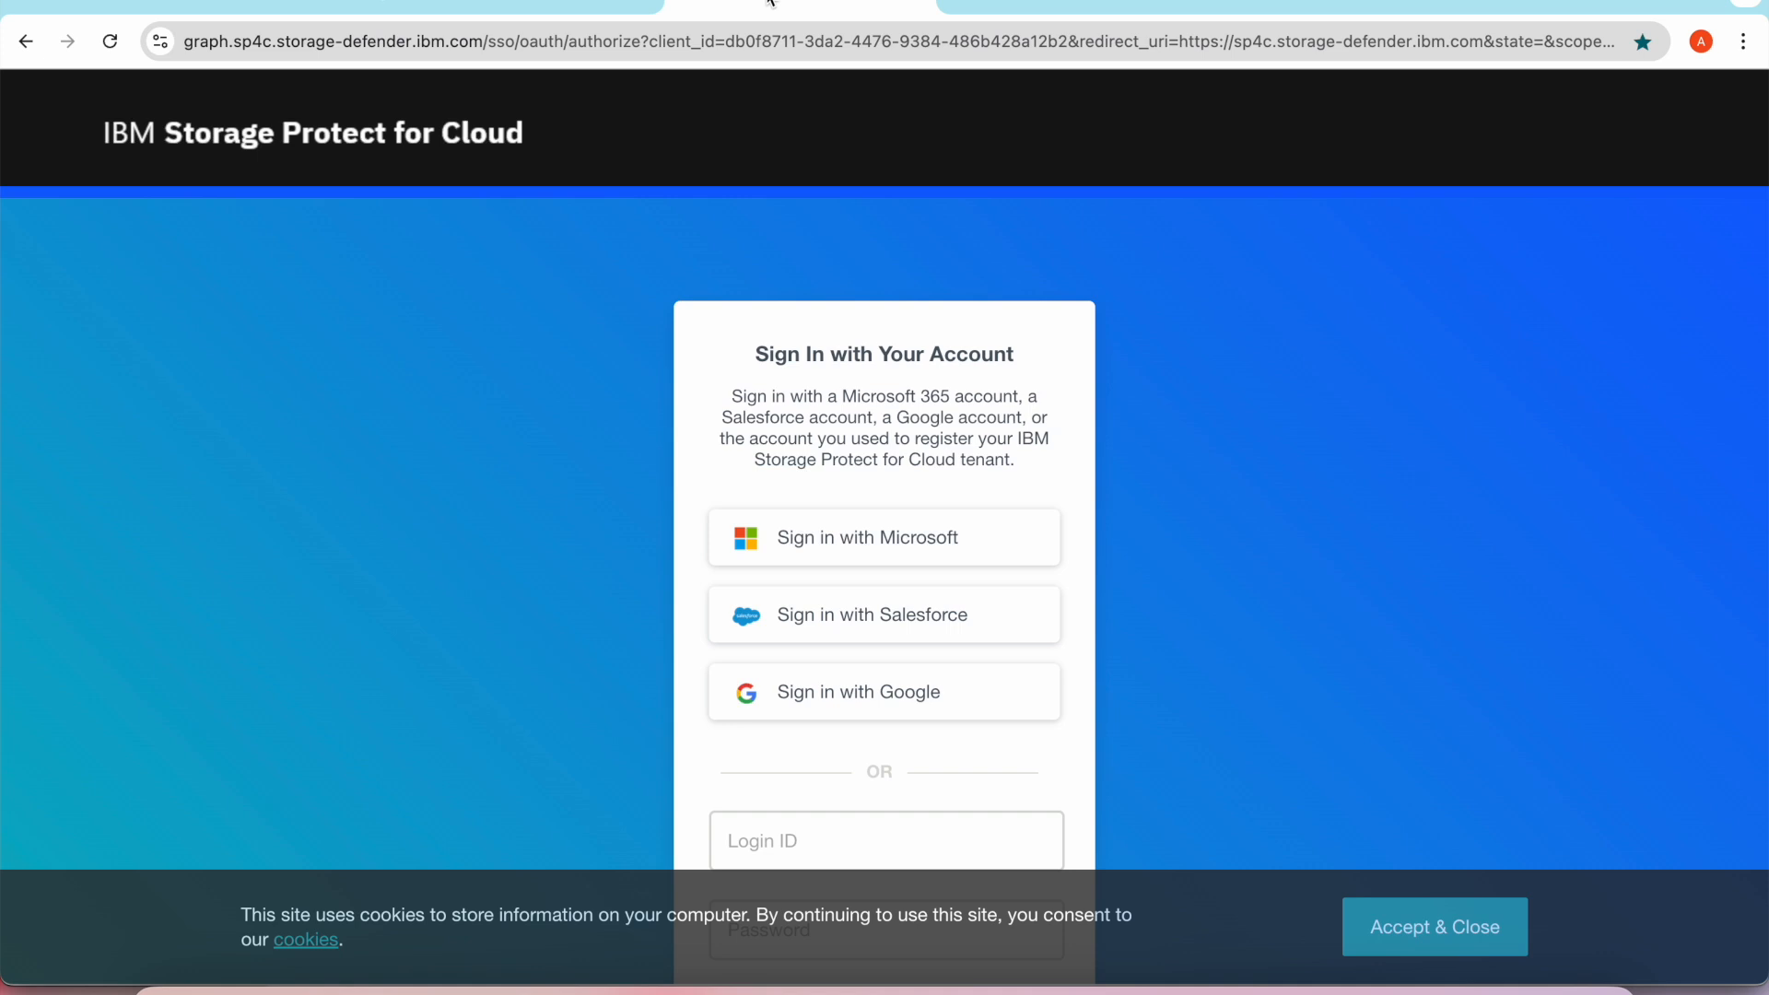
{"action": "left_click", "coordinate": [803, 543]}
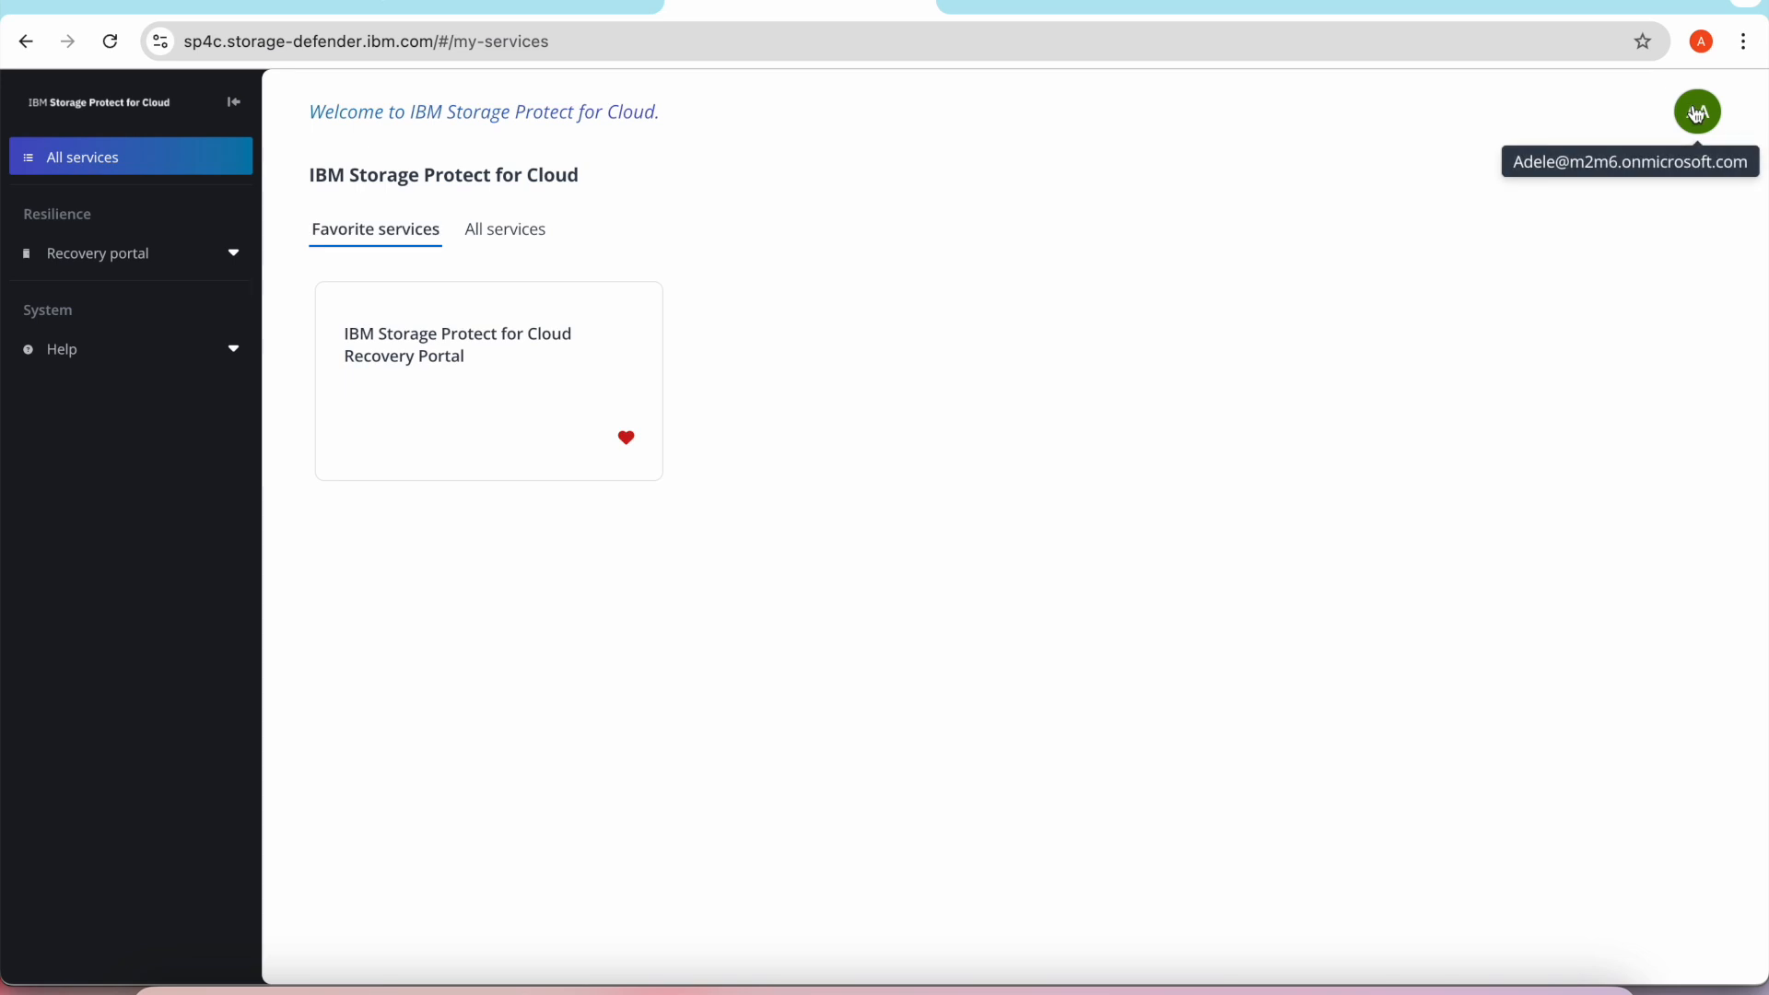
{"action": "left_click", "coordinate": [459, 386]}
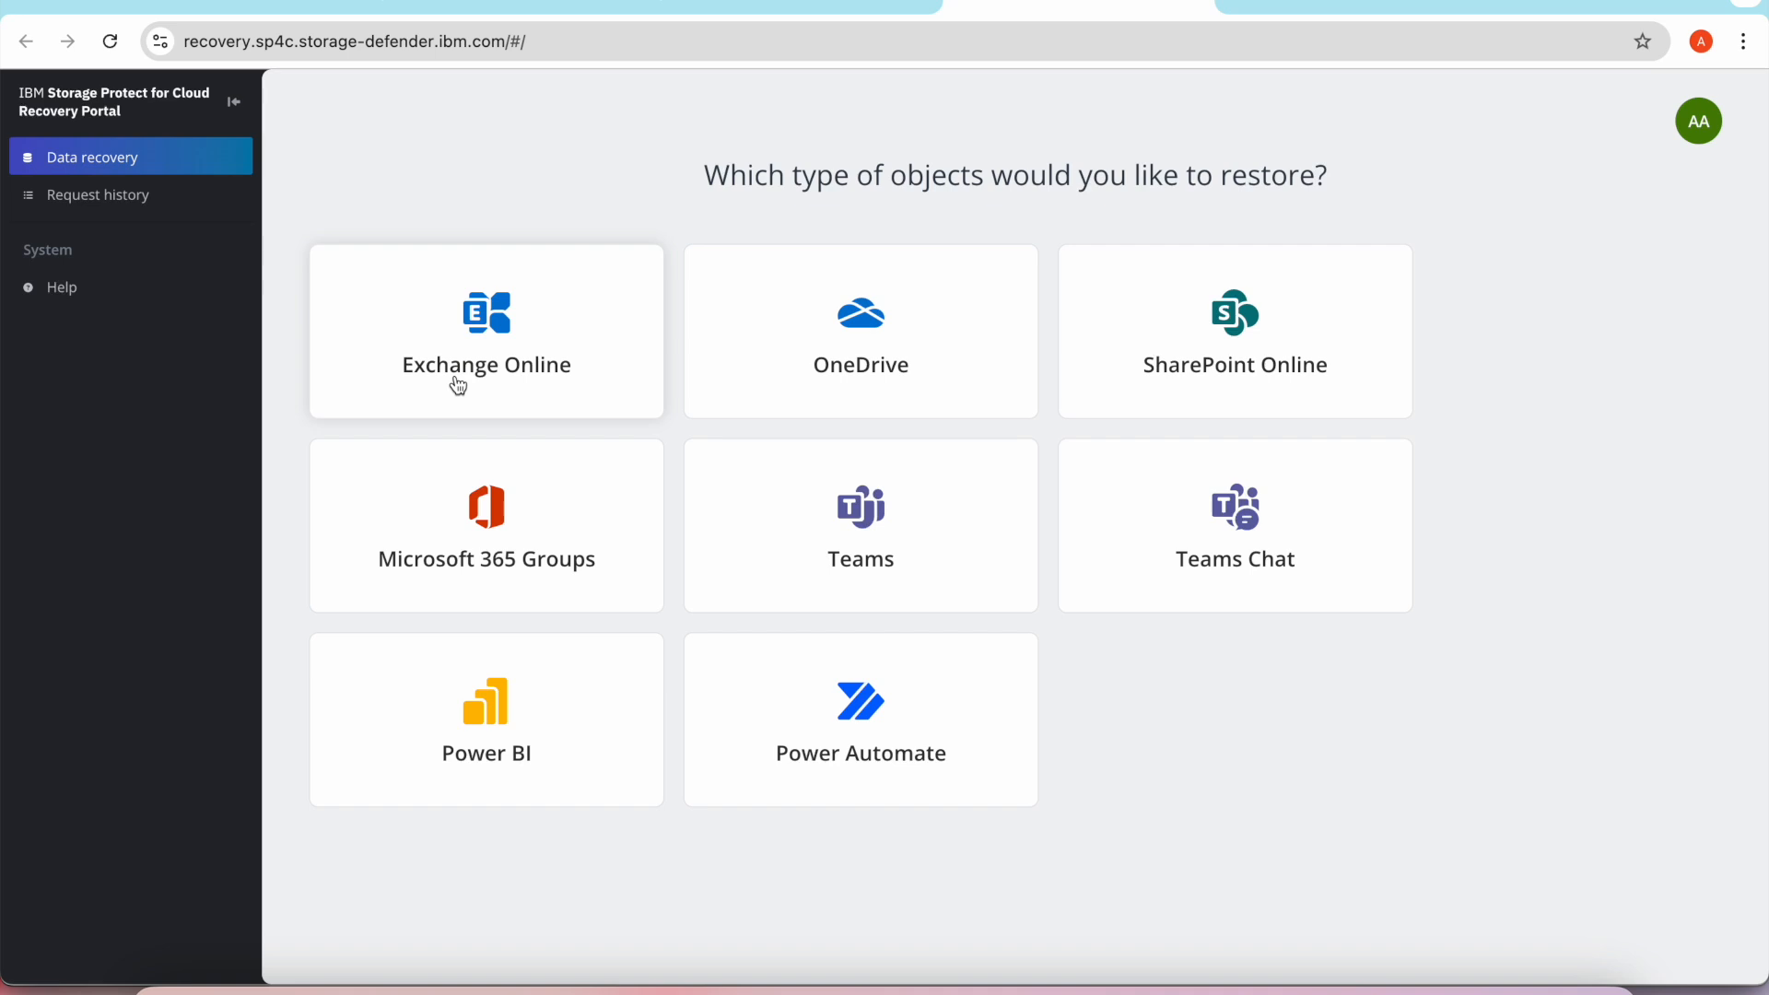
Open OneDrive data recovery in tree mode and expand the account's Documents folder.
{"action": "left_click", "coordinate": [789, 364]}
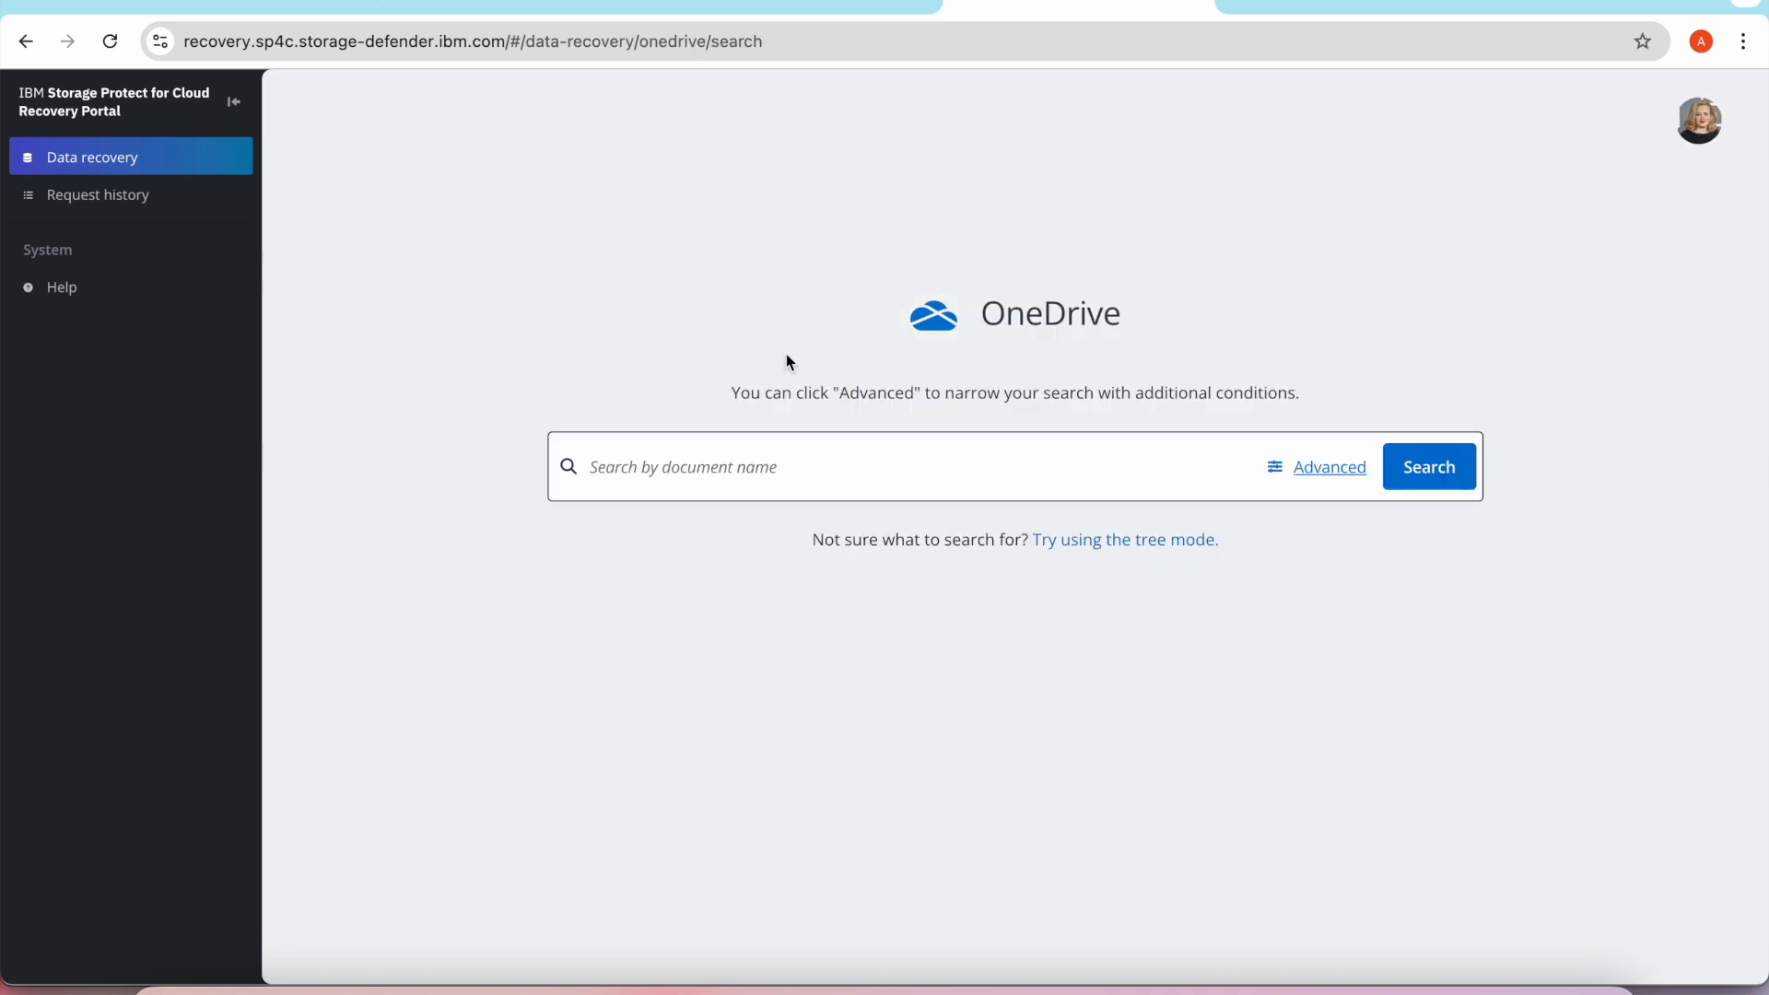
{"action": "left_click", "coordinate": [1320, 475]}
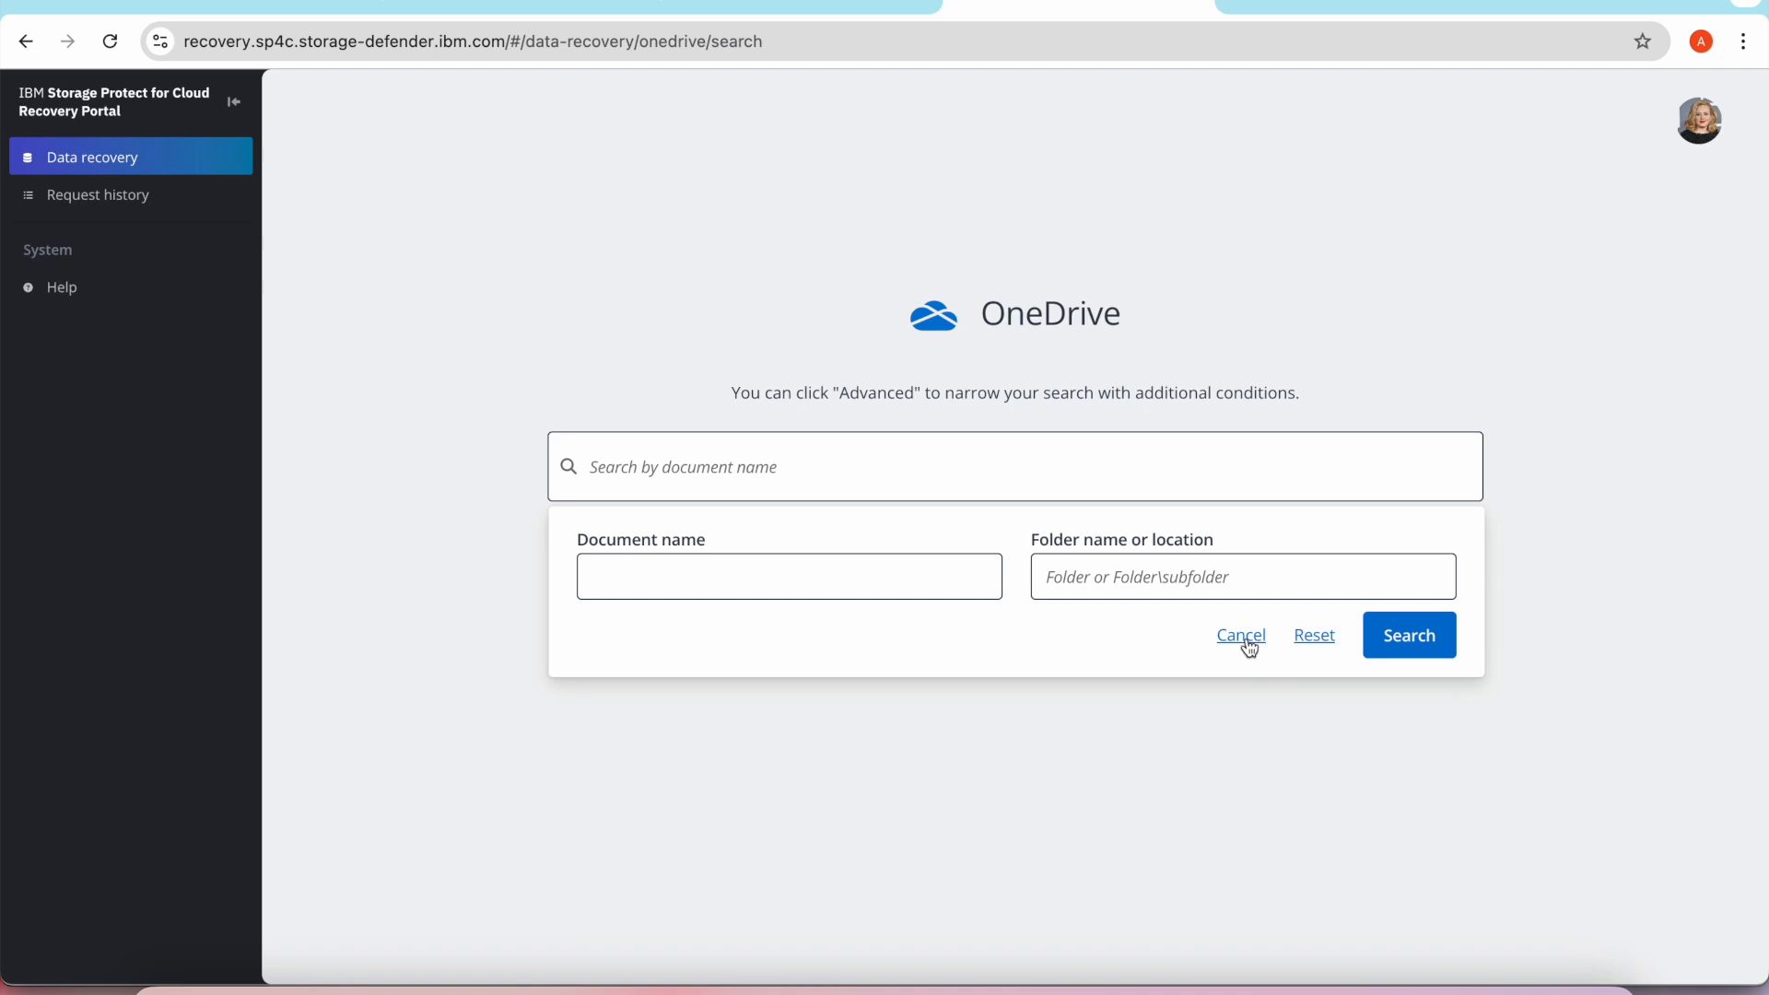
{"action": "left_click", "coordinate": [1246, 638]}
{"action": "left_click", "coordinate": [1128, 545]}
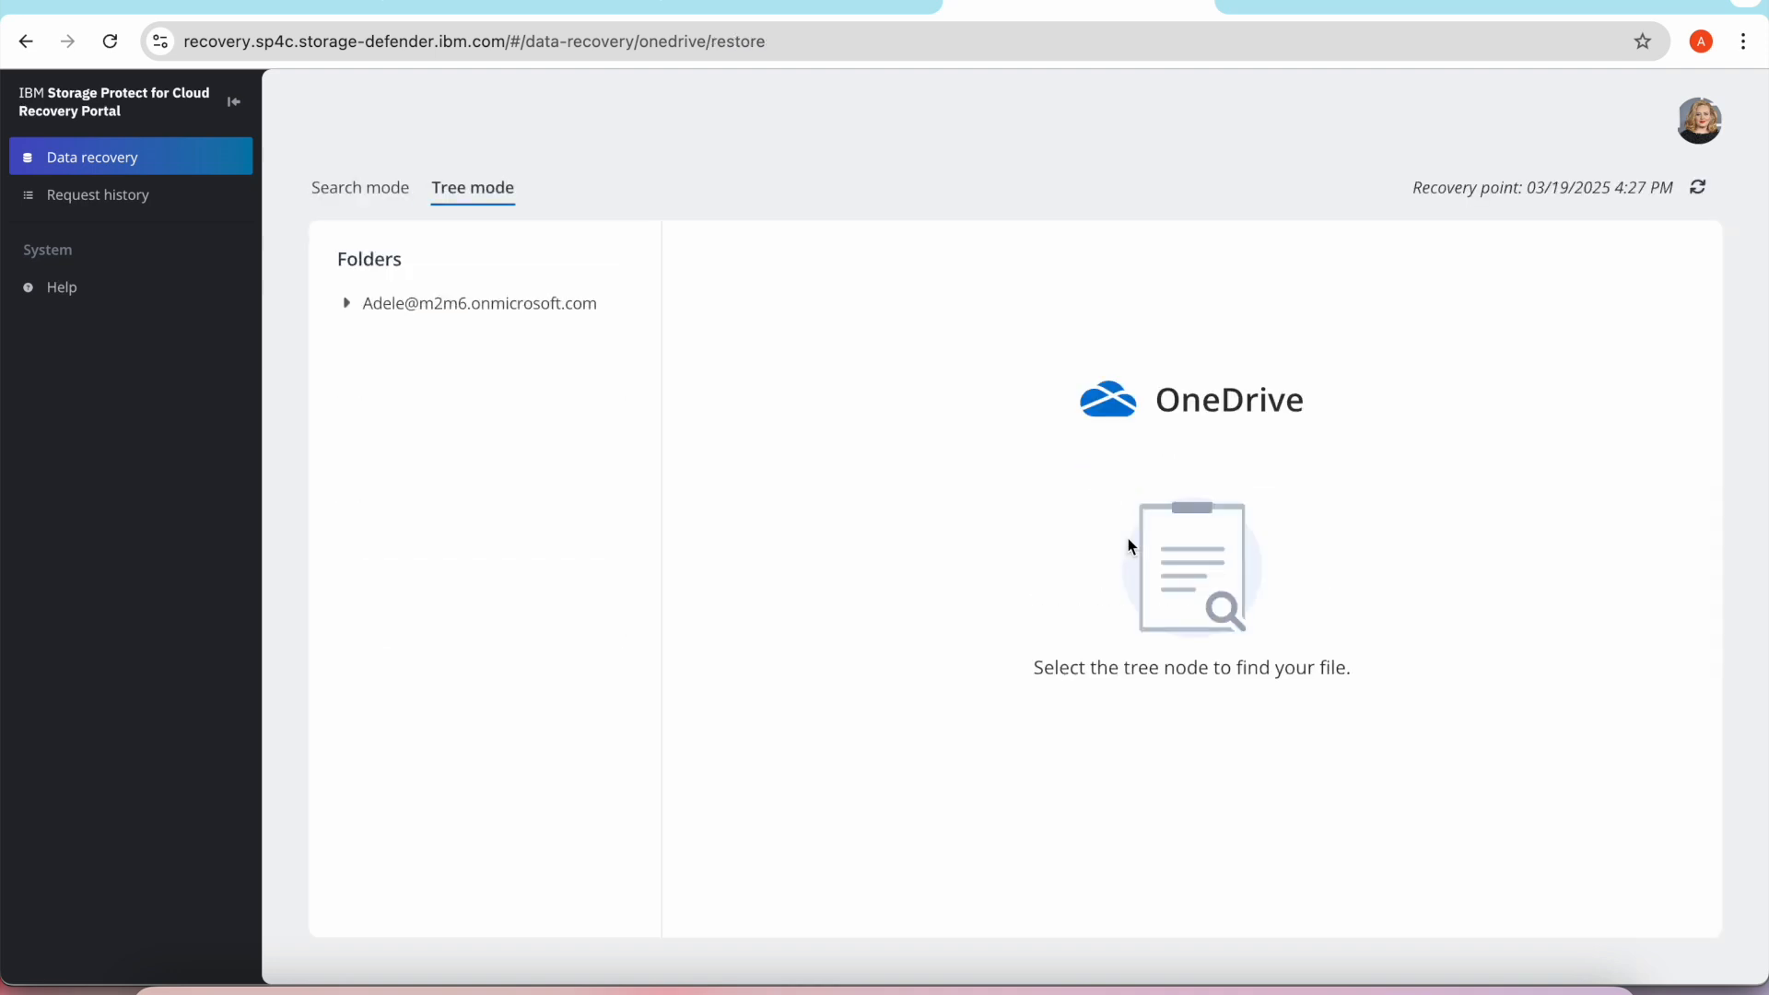
{"action": "left_click", "coordinate": [348, 314]}
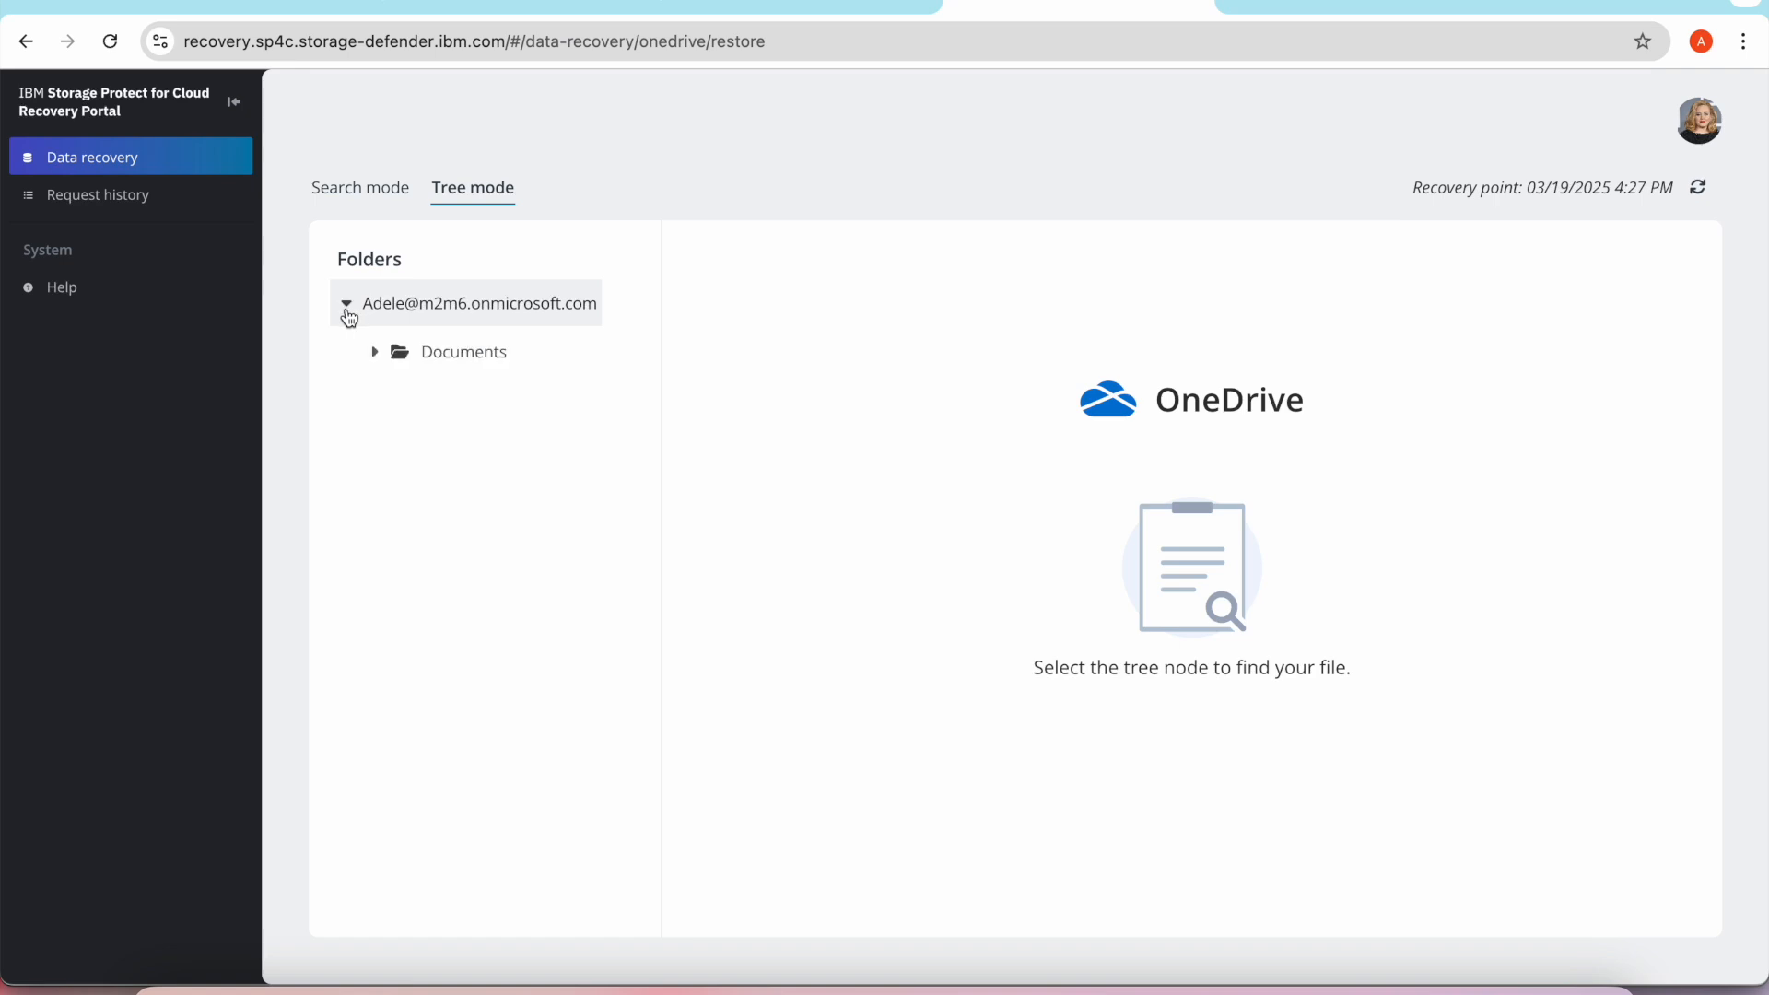
{"action": "left_click", "coordinate": [376, 354]}
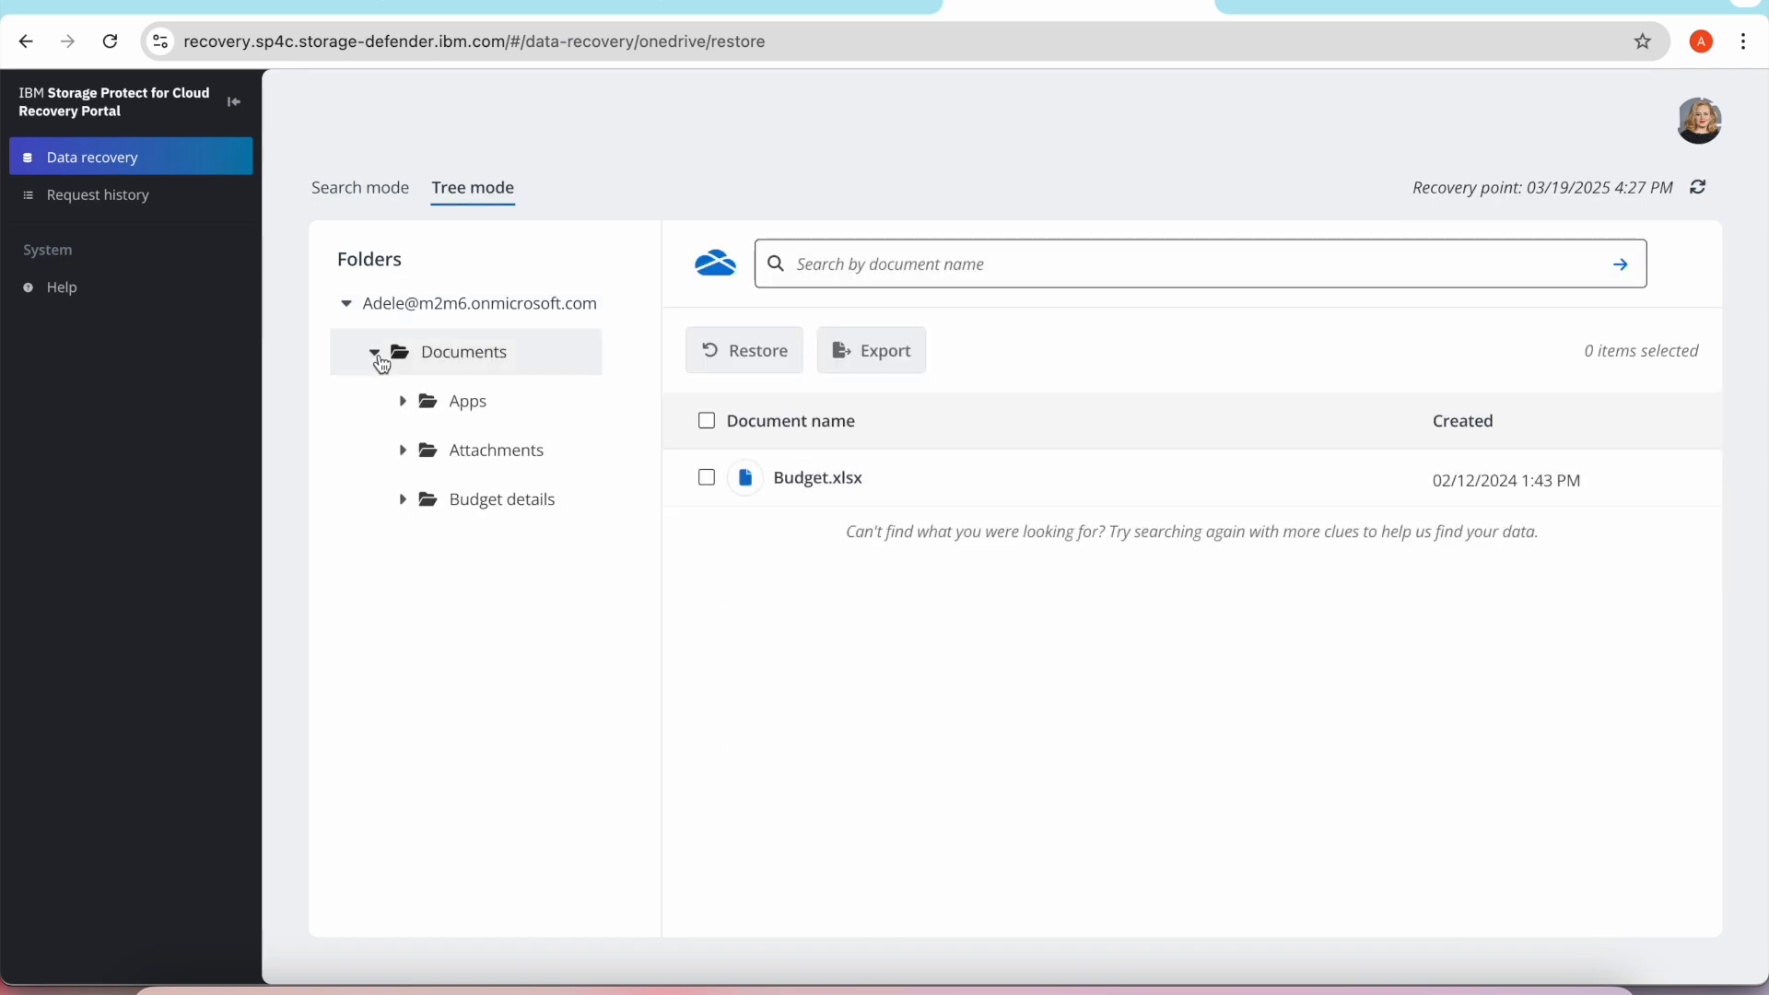
Search the backed-up documents for "budget" and restore Budget.xlsx.
{"action": "left_click", "coordinate": [873, 268]}
{"action": "type", "text": "budget"}
{"action": "key", "text": "Return"}
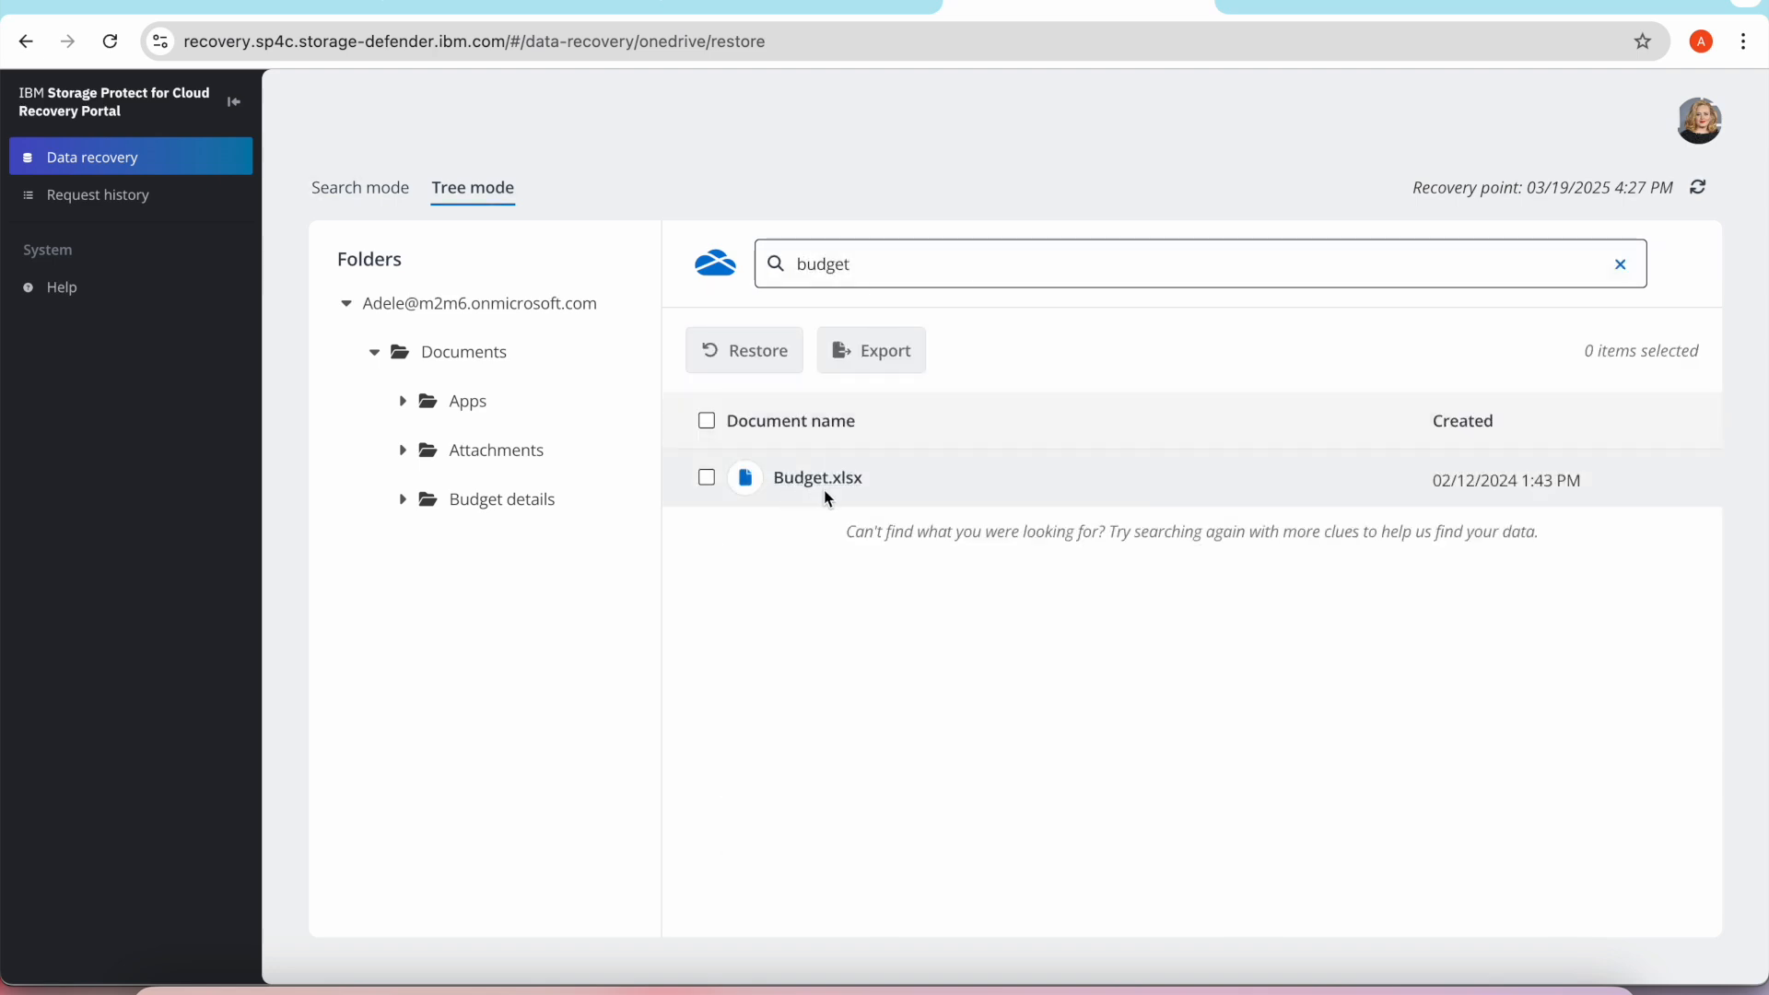
{"action": "left_click", "coordinate": [706, 480]}
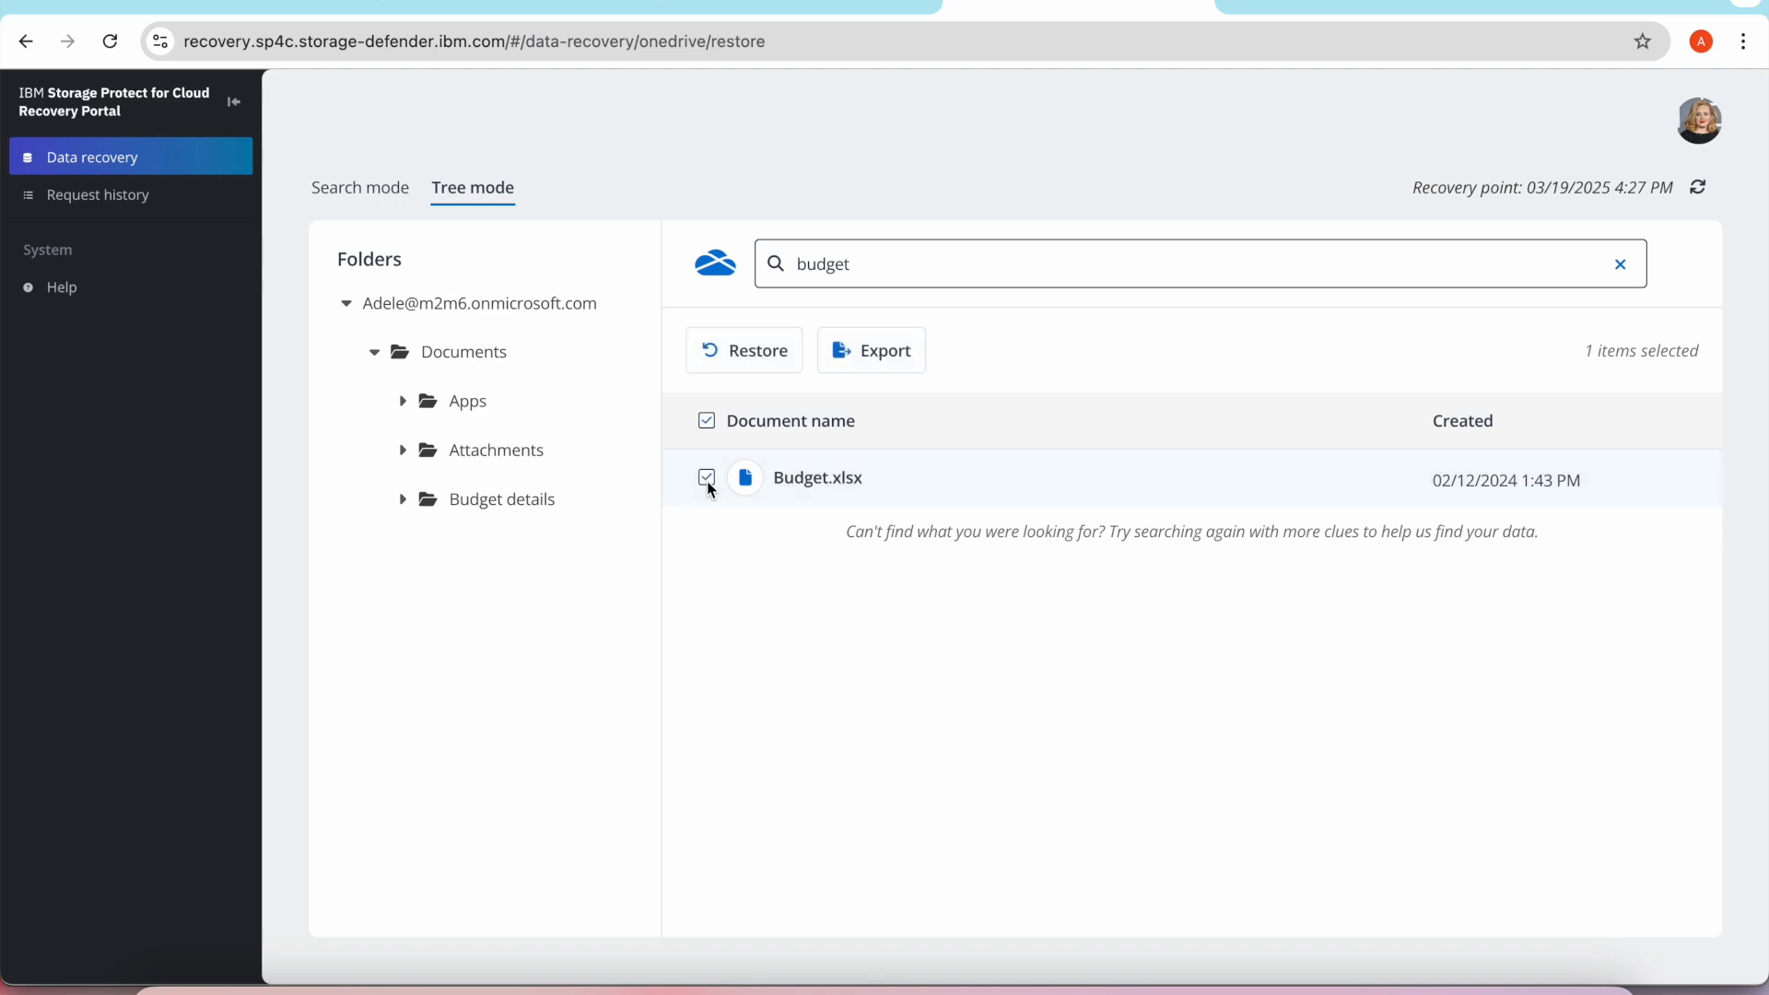
{"action": "left_click", "coordinate": [764, 359]}
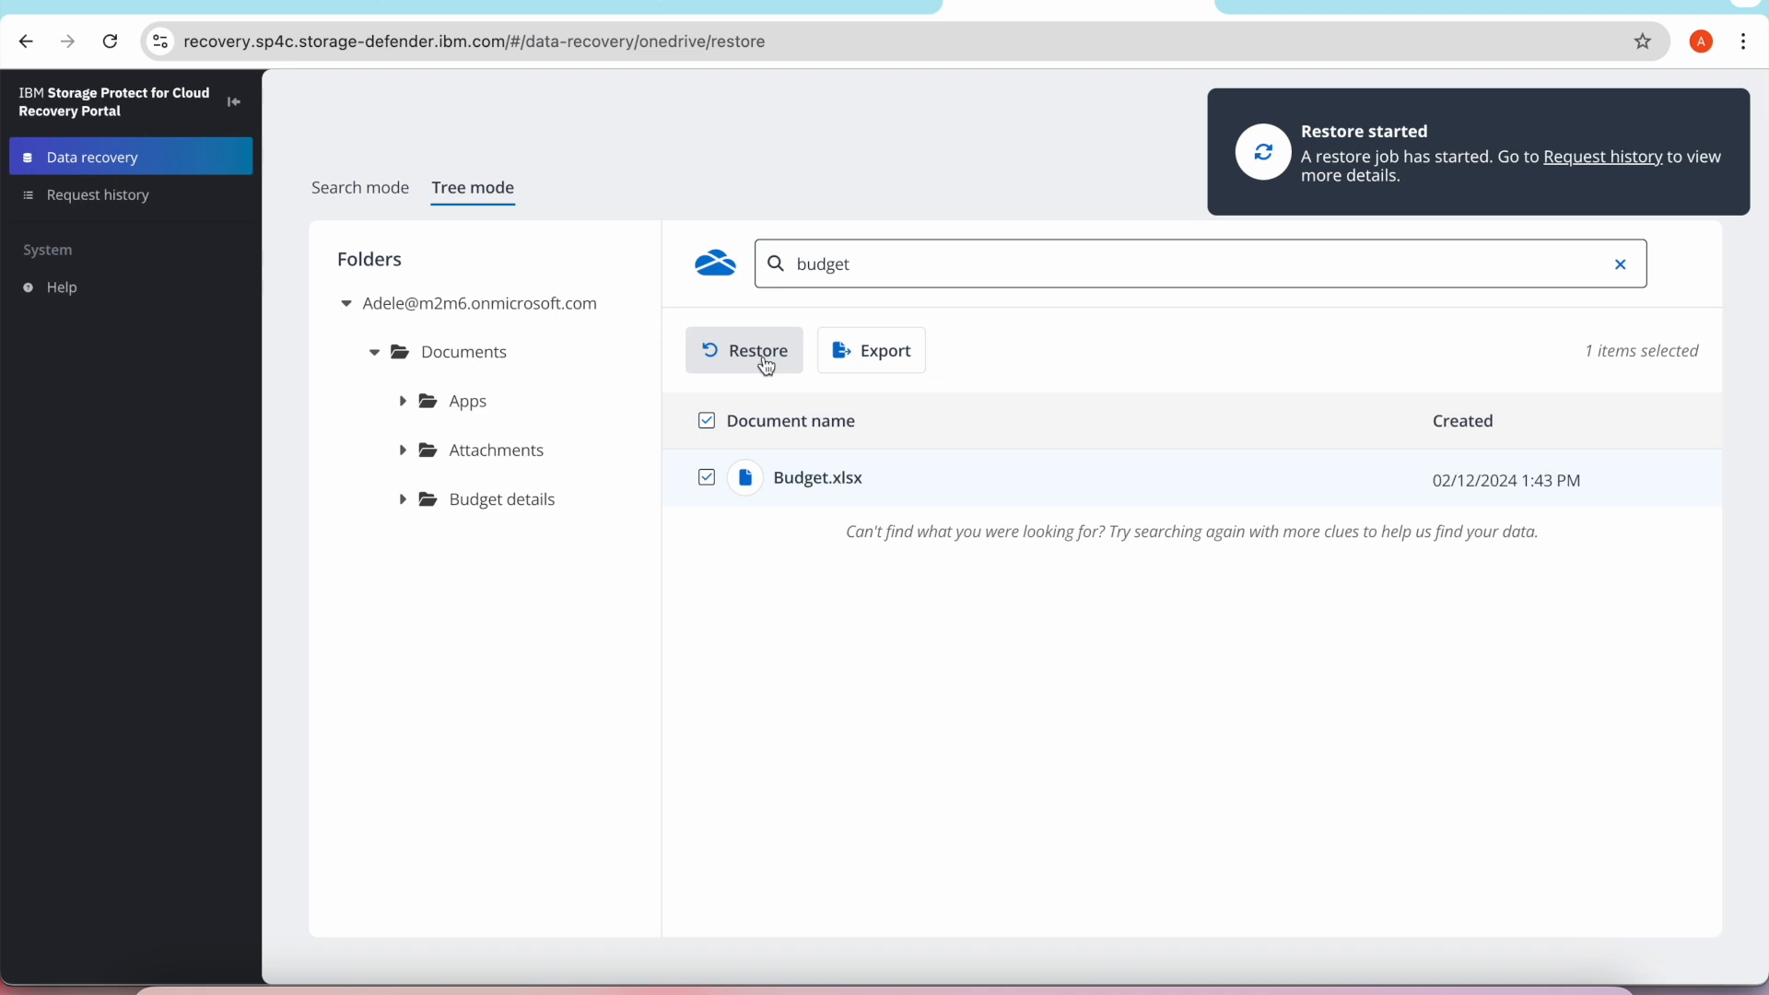
Check the restore job in the request history and look for Budget.xlsx in OneDrive's My files.
{"action": "left_click", "coordinate": [141, 206]}
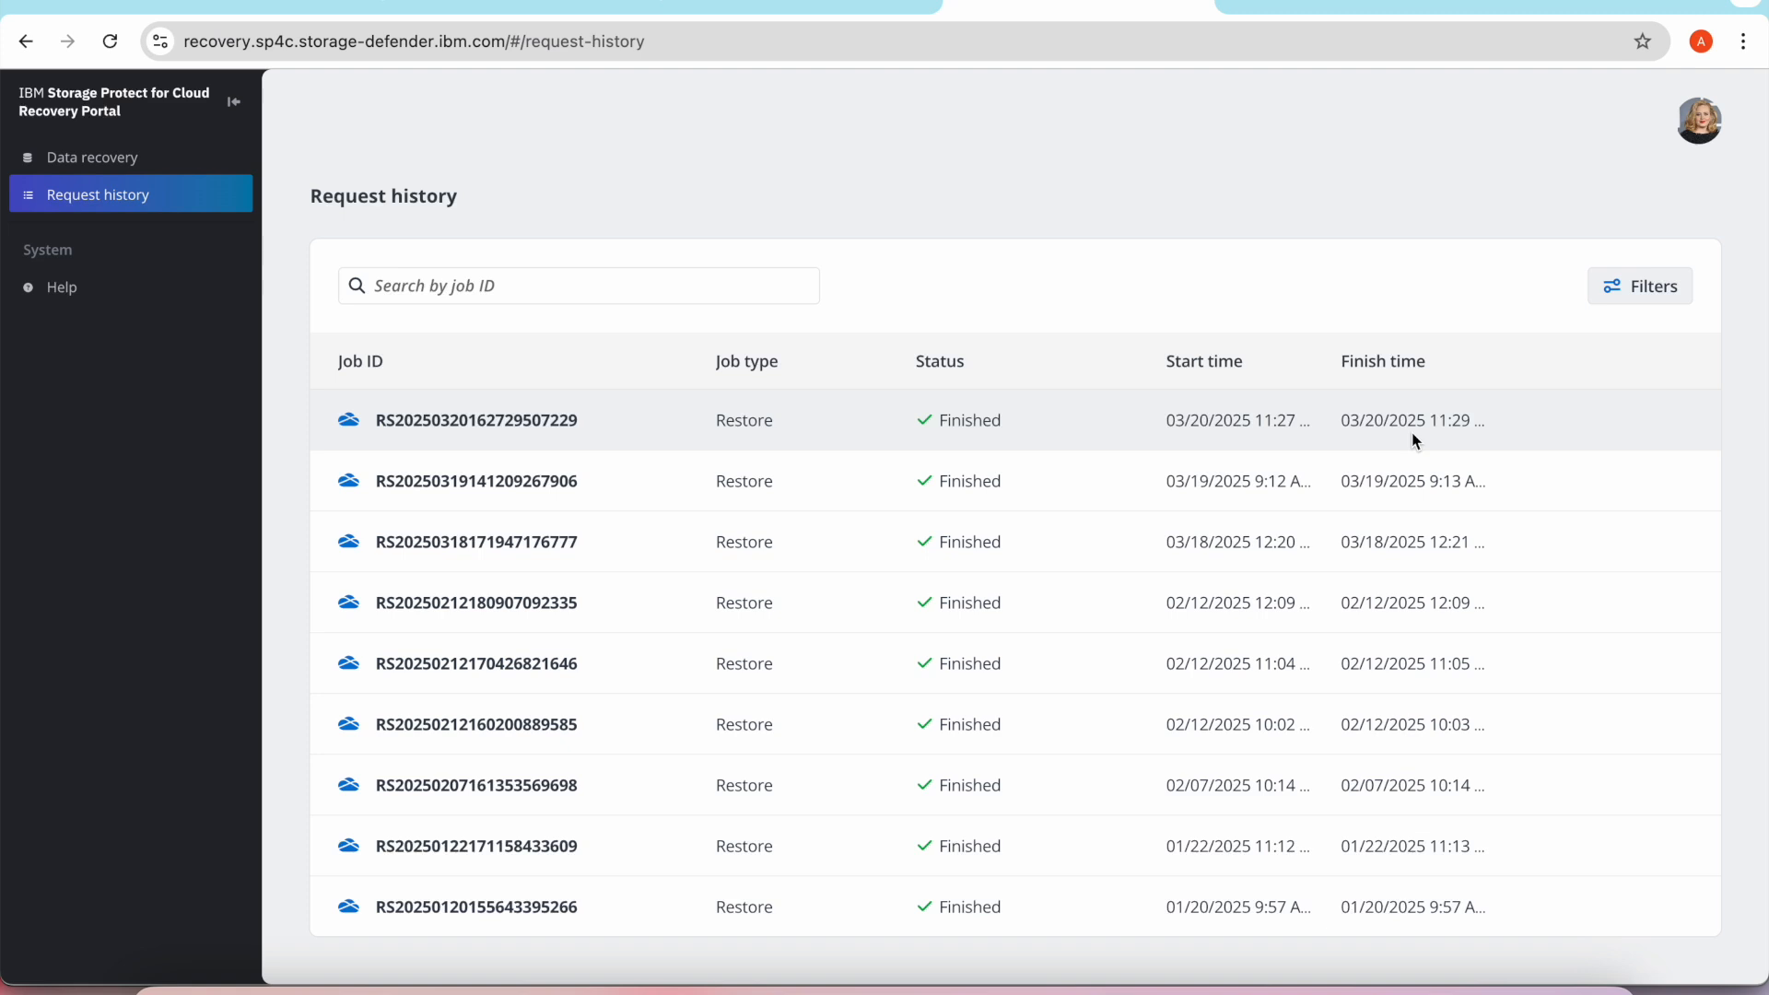
{"action": "left_click", "coordinate": [531, 8]}
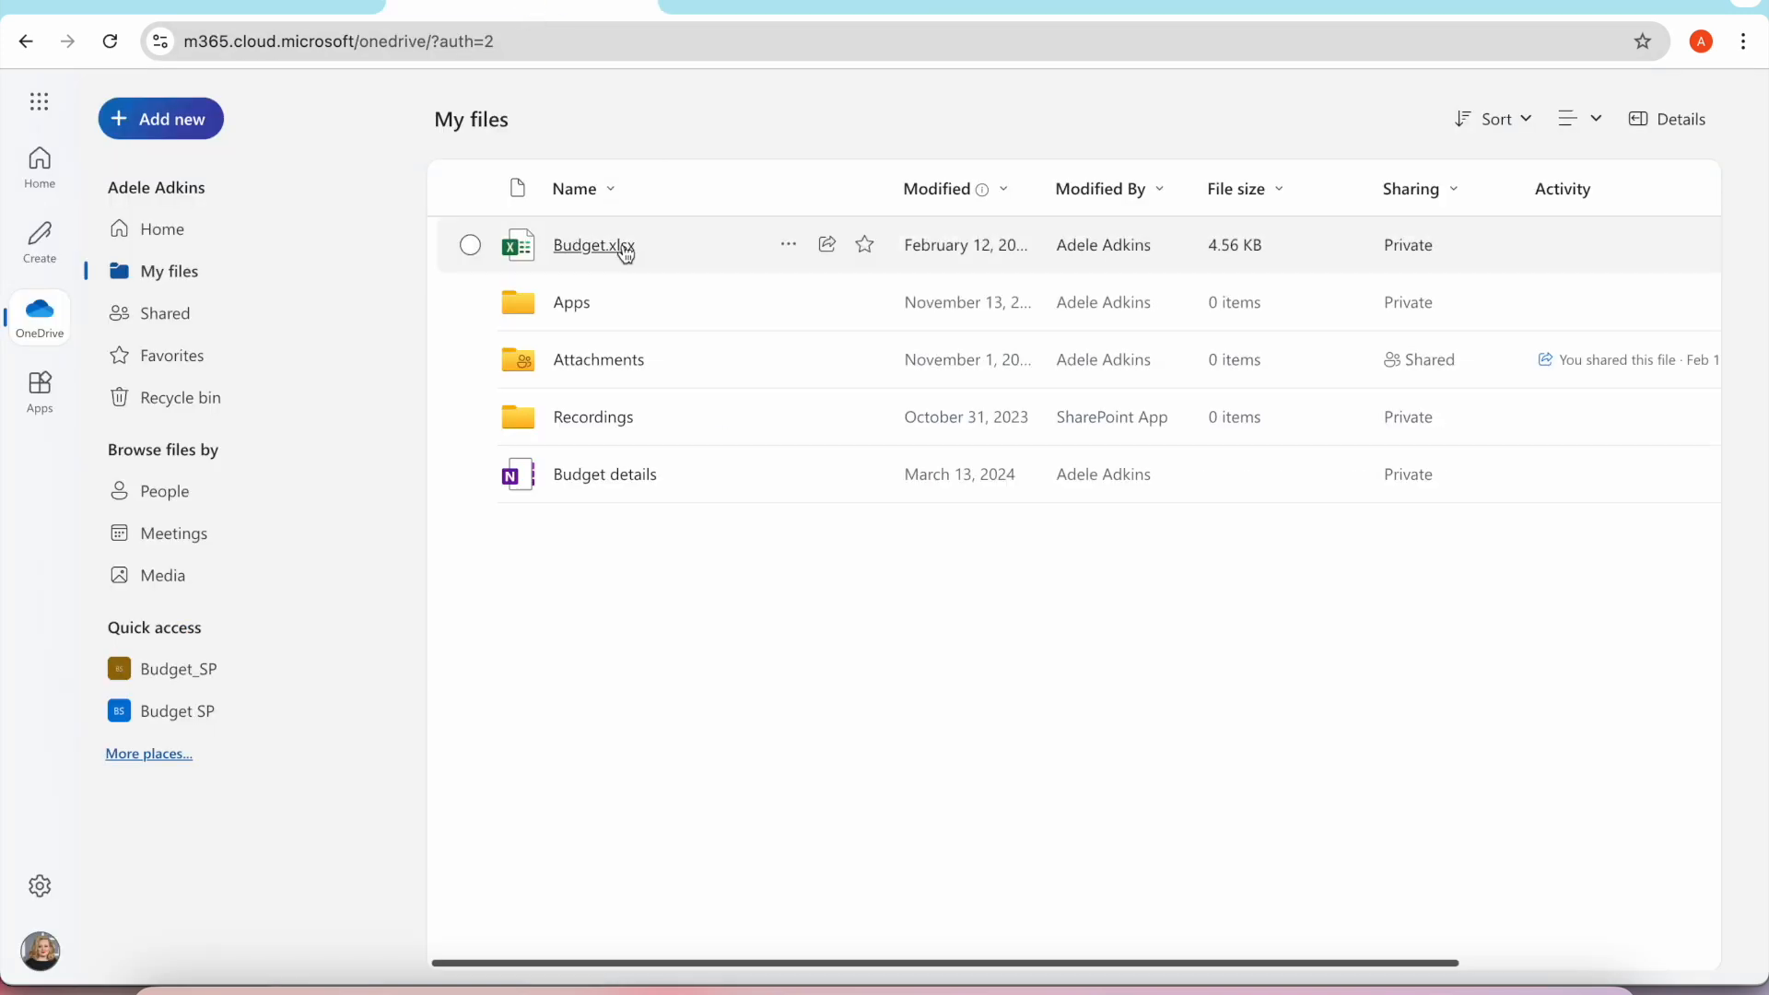
{"action": "mouse_move", "coordinate": [636, 262]}
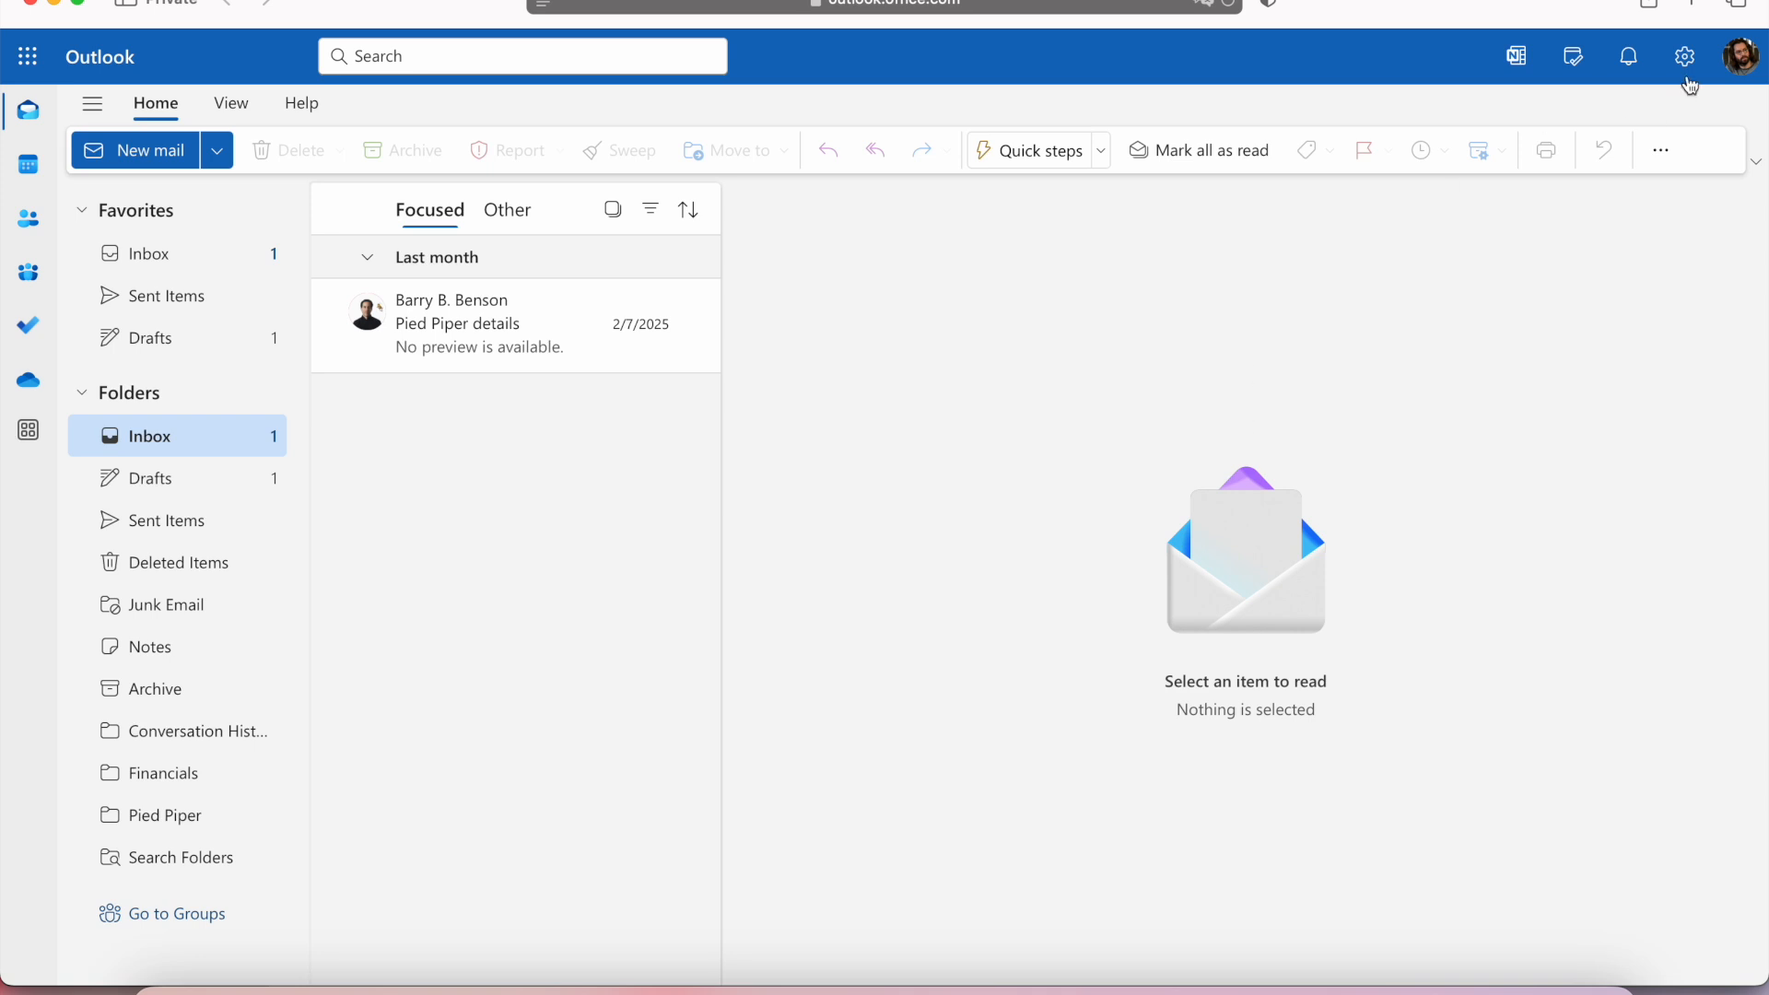
In the second user's Outlook mailbox, move the "Pied Piper details" email from the inbox to the Pied Piper folder and open that folder.
{"action": "left_click", "coordinate": [1734, 71]}
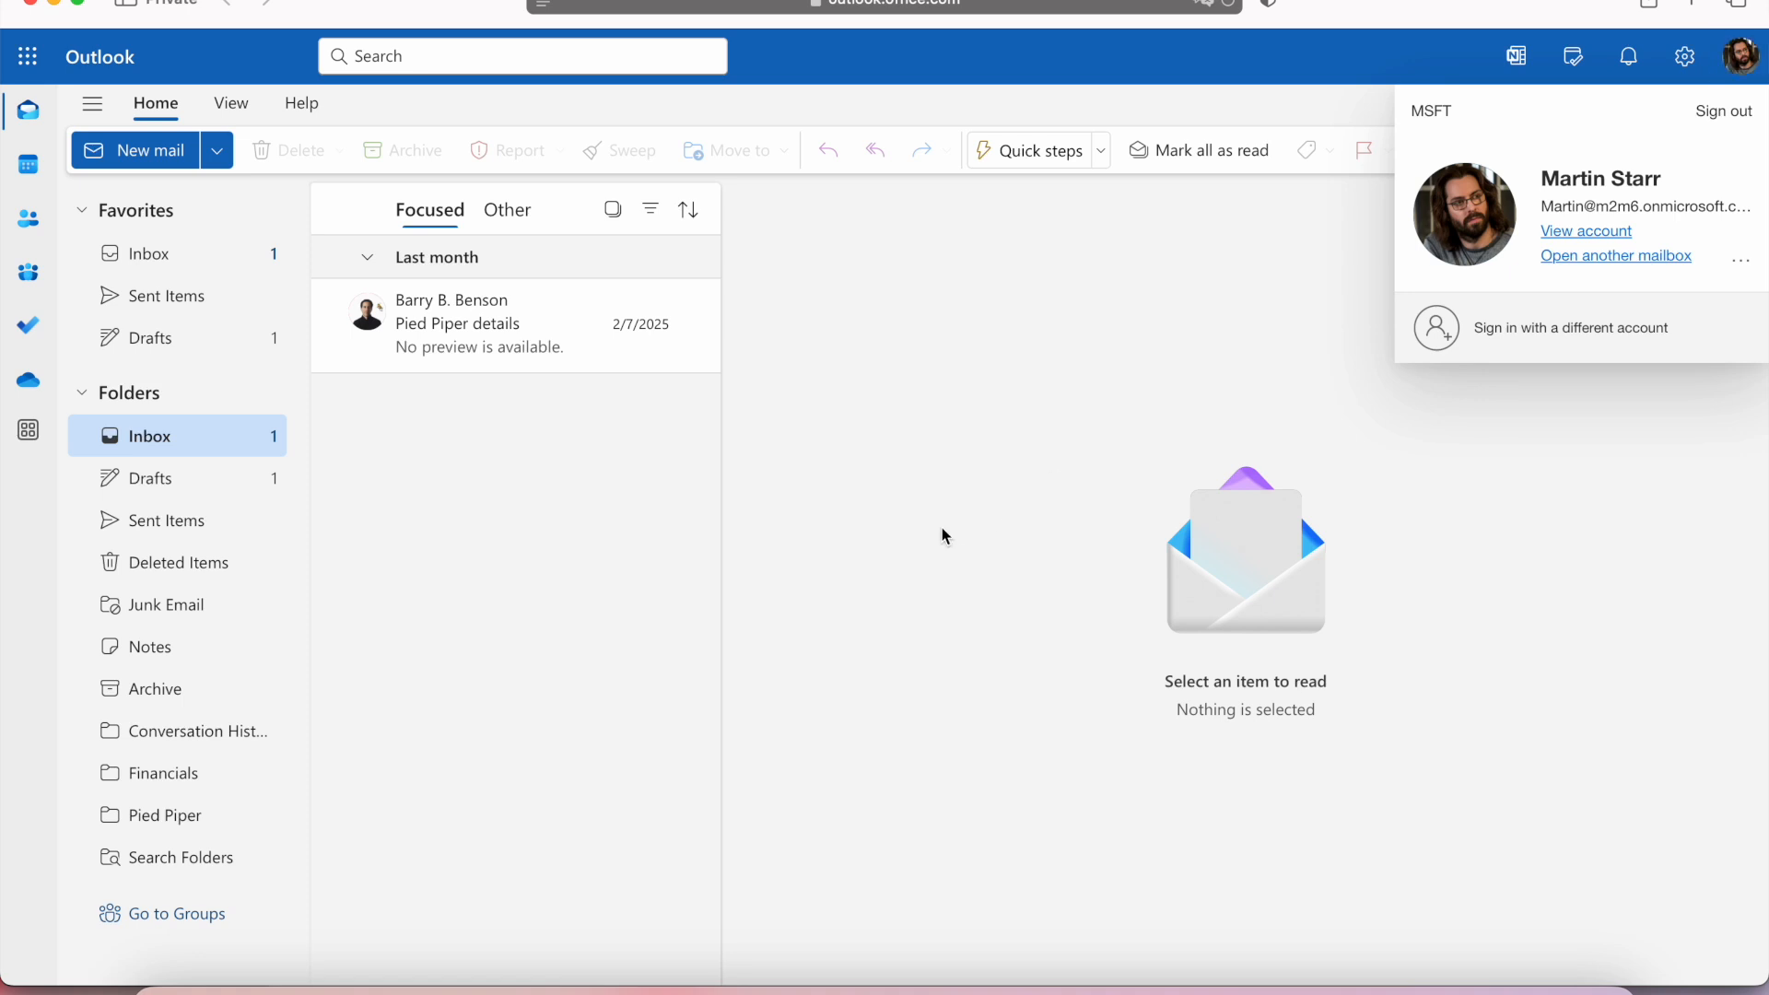
{"action": "left_click", "coordinate": [762, 576]}
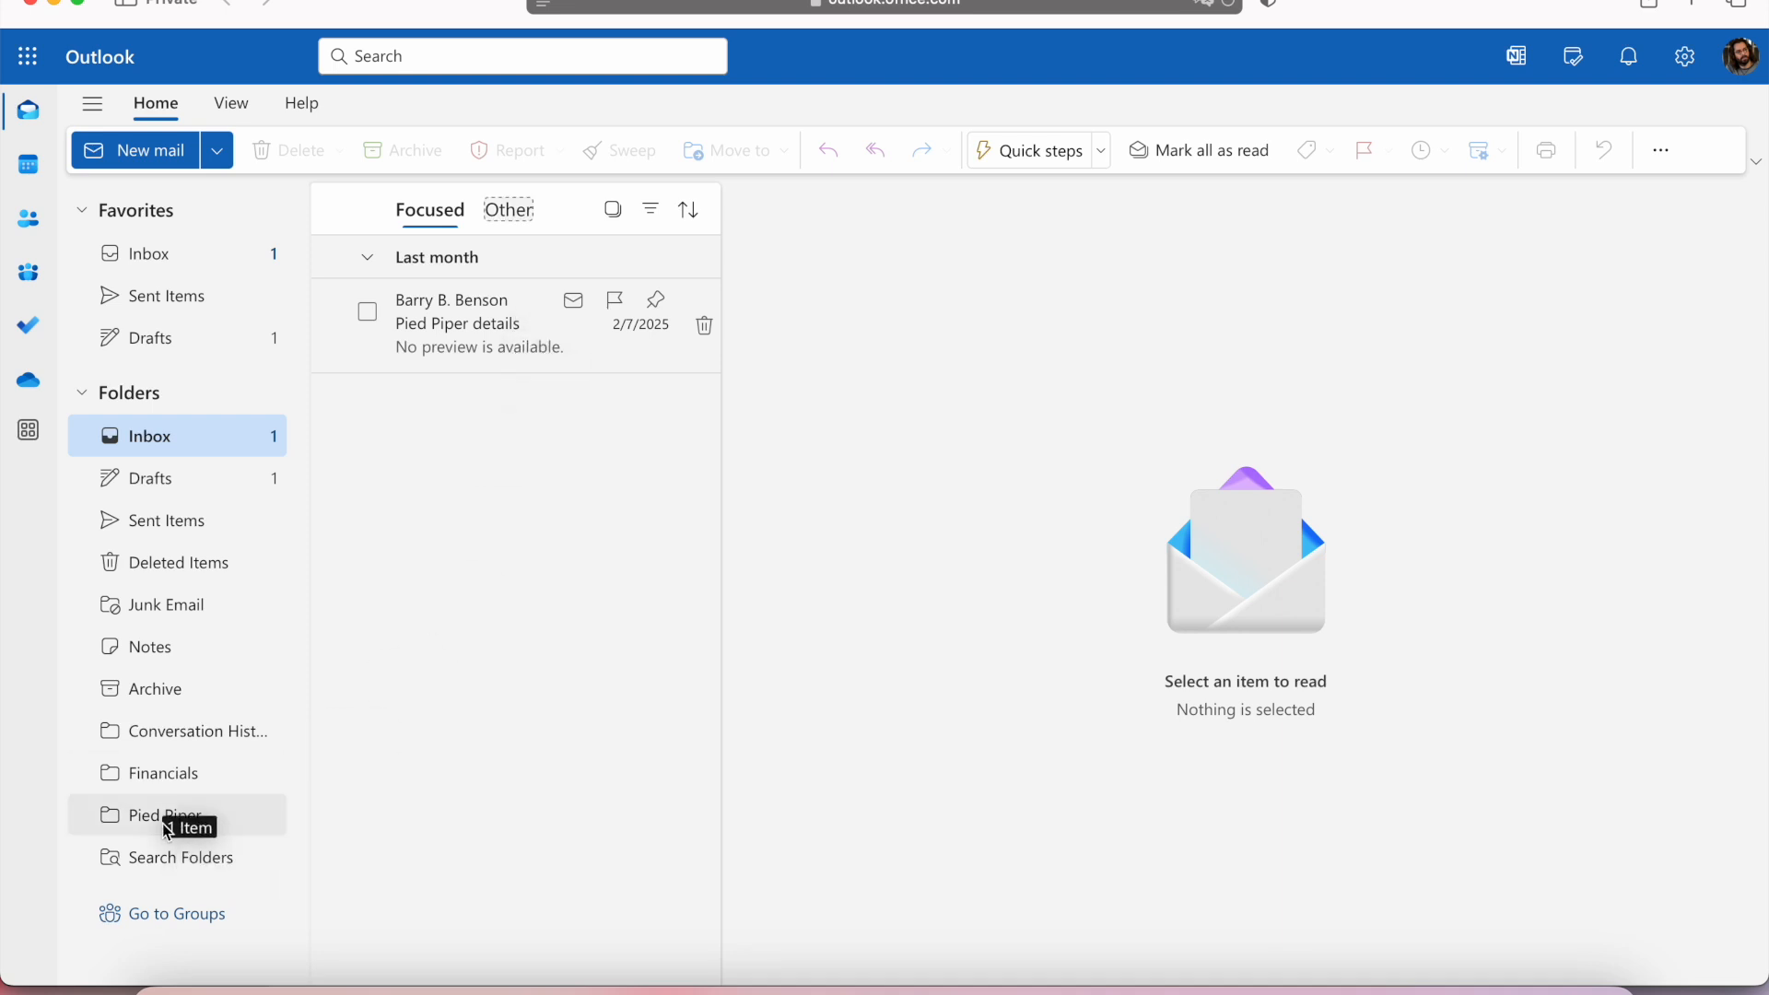
{"action": "left_click_drag", "start_coordinate": [166, 832], "coordinate": [168, 828]}
{"action": "left_click", "coordinate": [221, 820]}
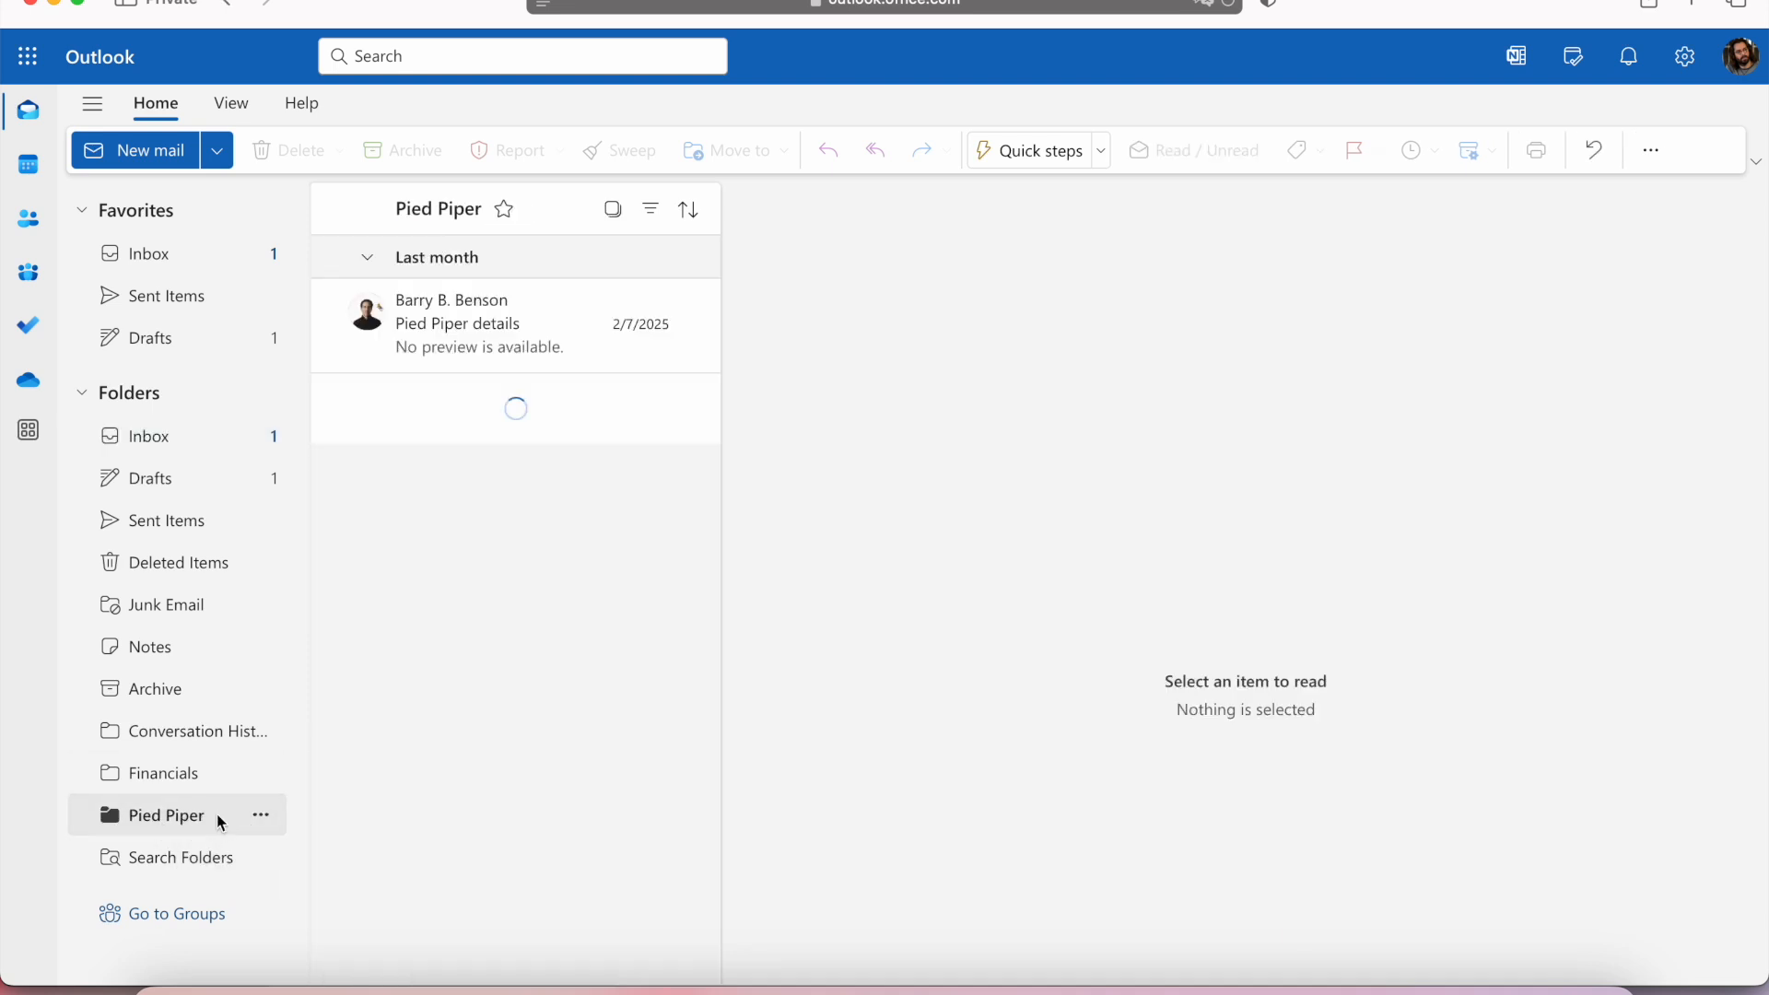
Delete the Pied Piper folder from the mailbox's folder list.
{"action": "left_click", "coordinate": [261, 817]}
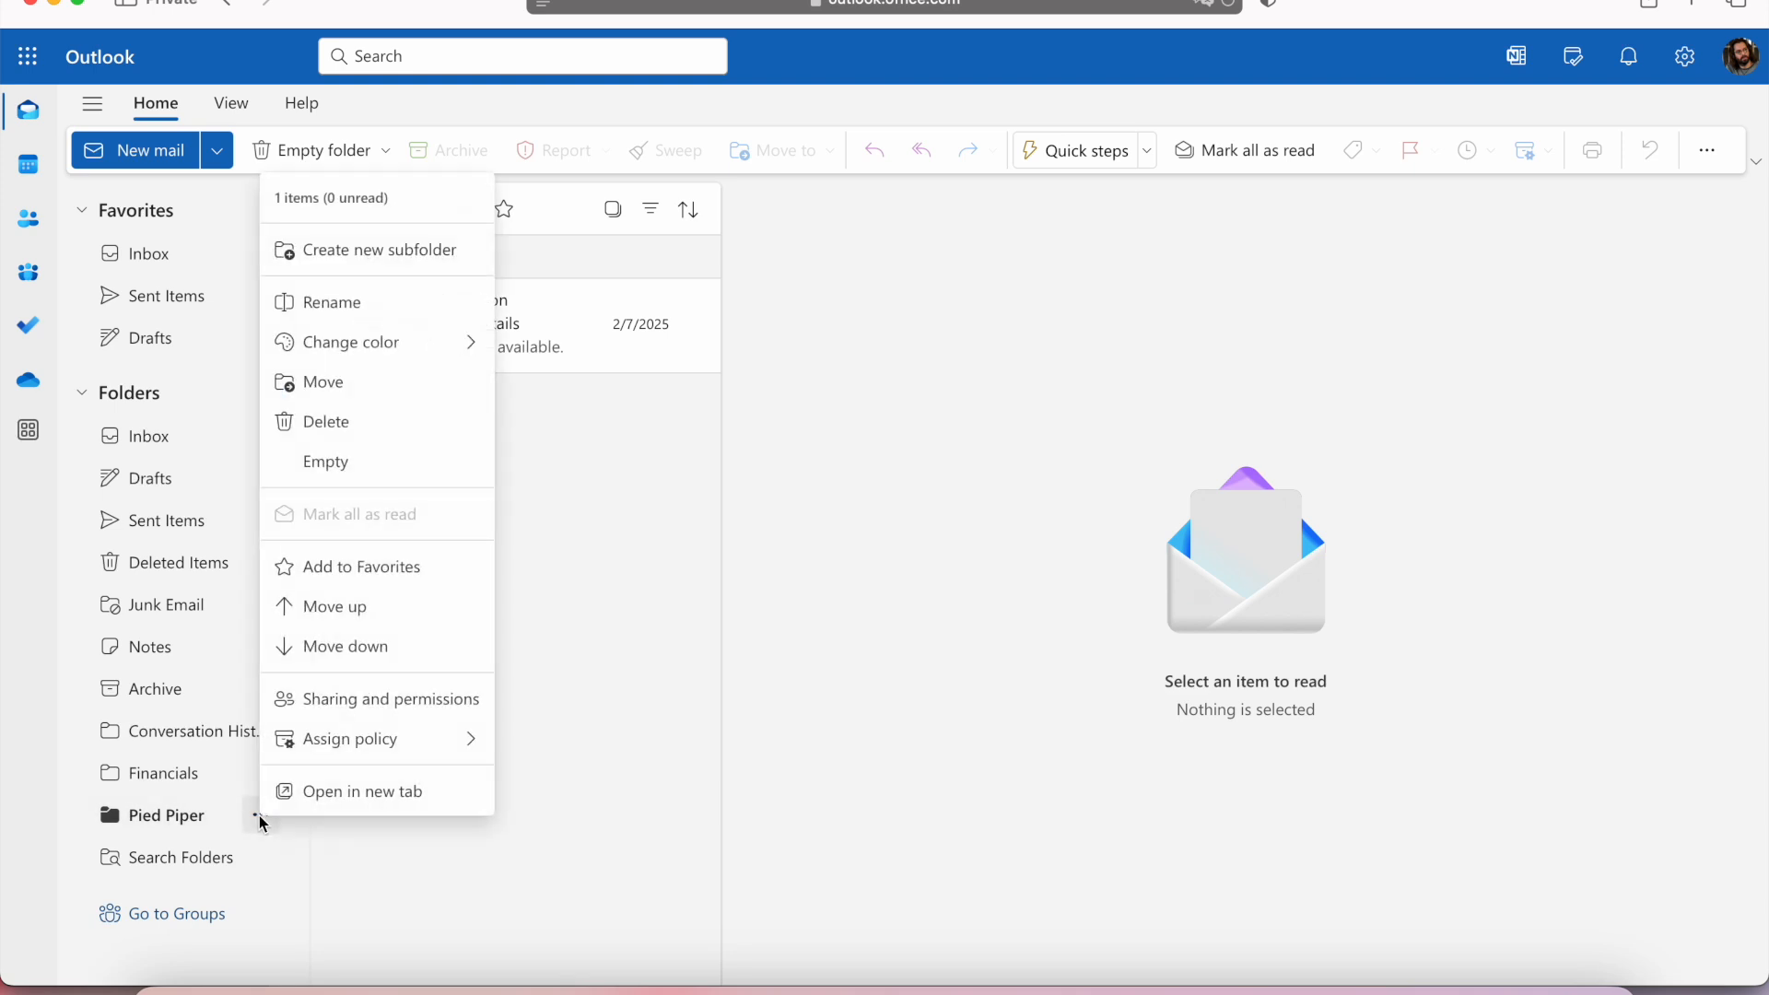
{"action": "left_click", "coordinate": [367, 433]}
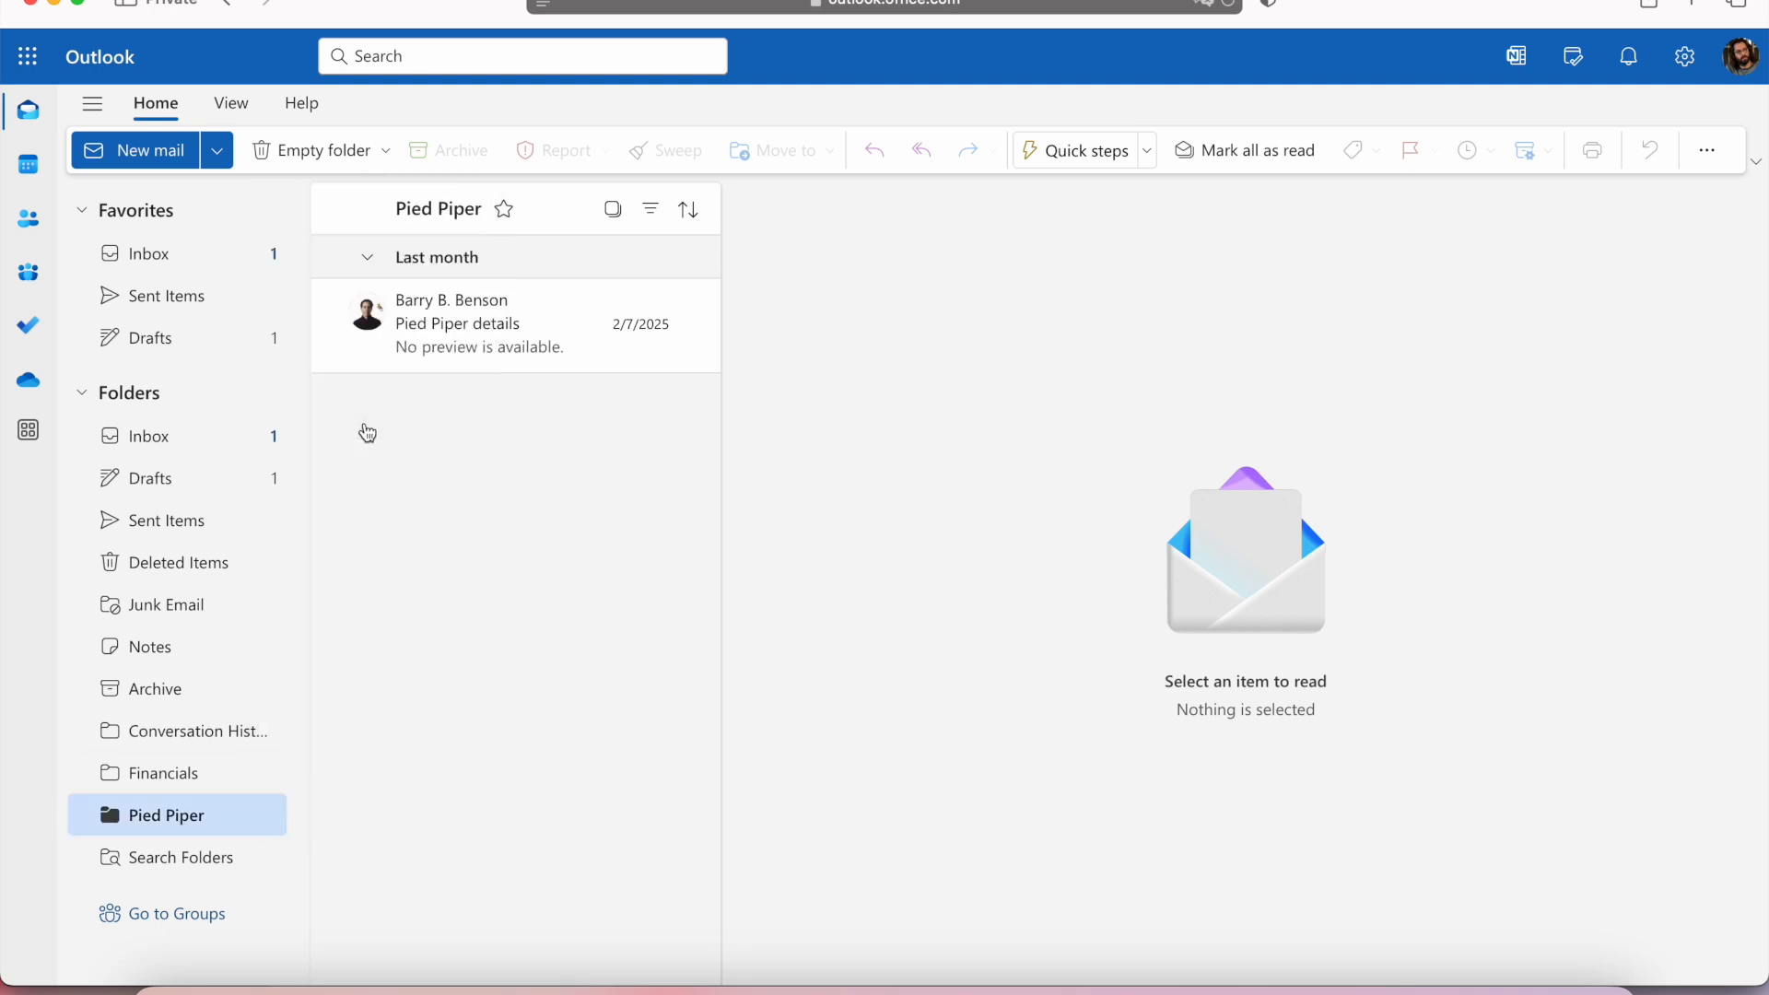
{"action": "left_click", "coordinate": [1037, 575]}
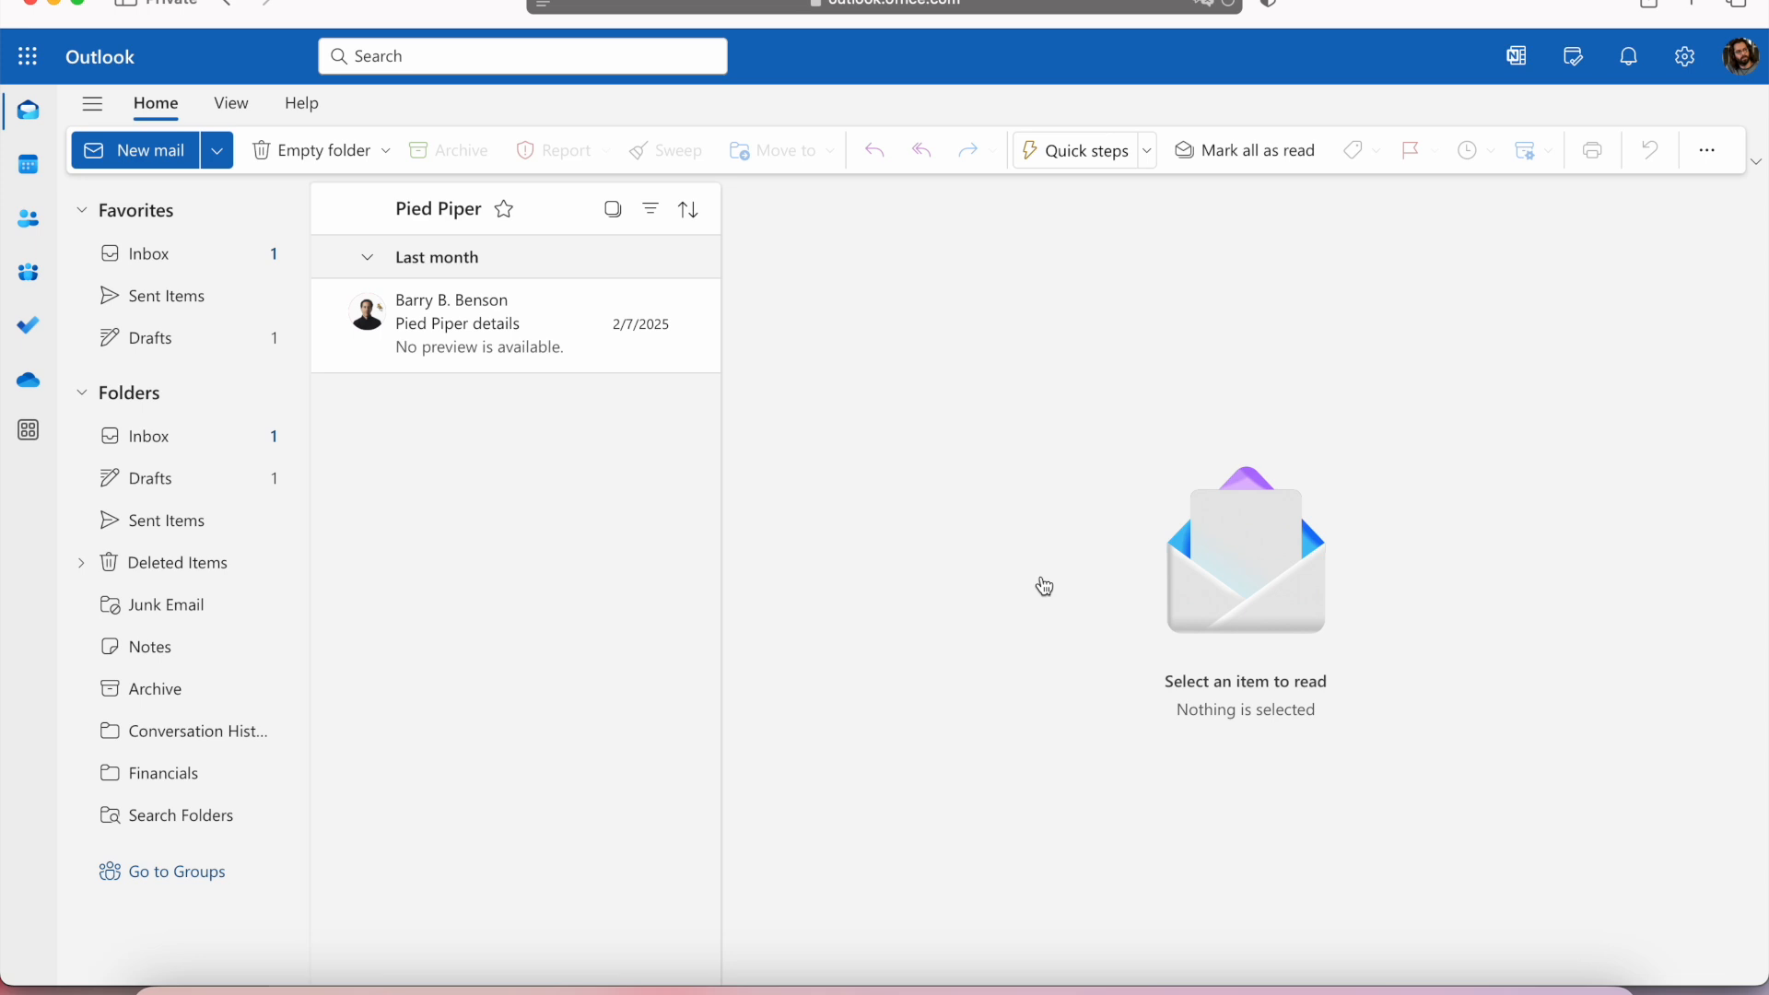
Permanently delete the Pied Piper folder and its contents from Deleted Items.
{"action": "left_click", "coordinate": [81, 563]}
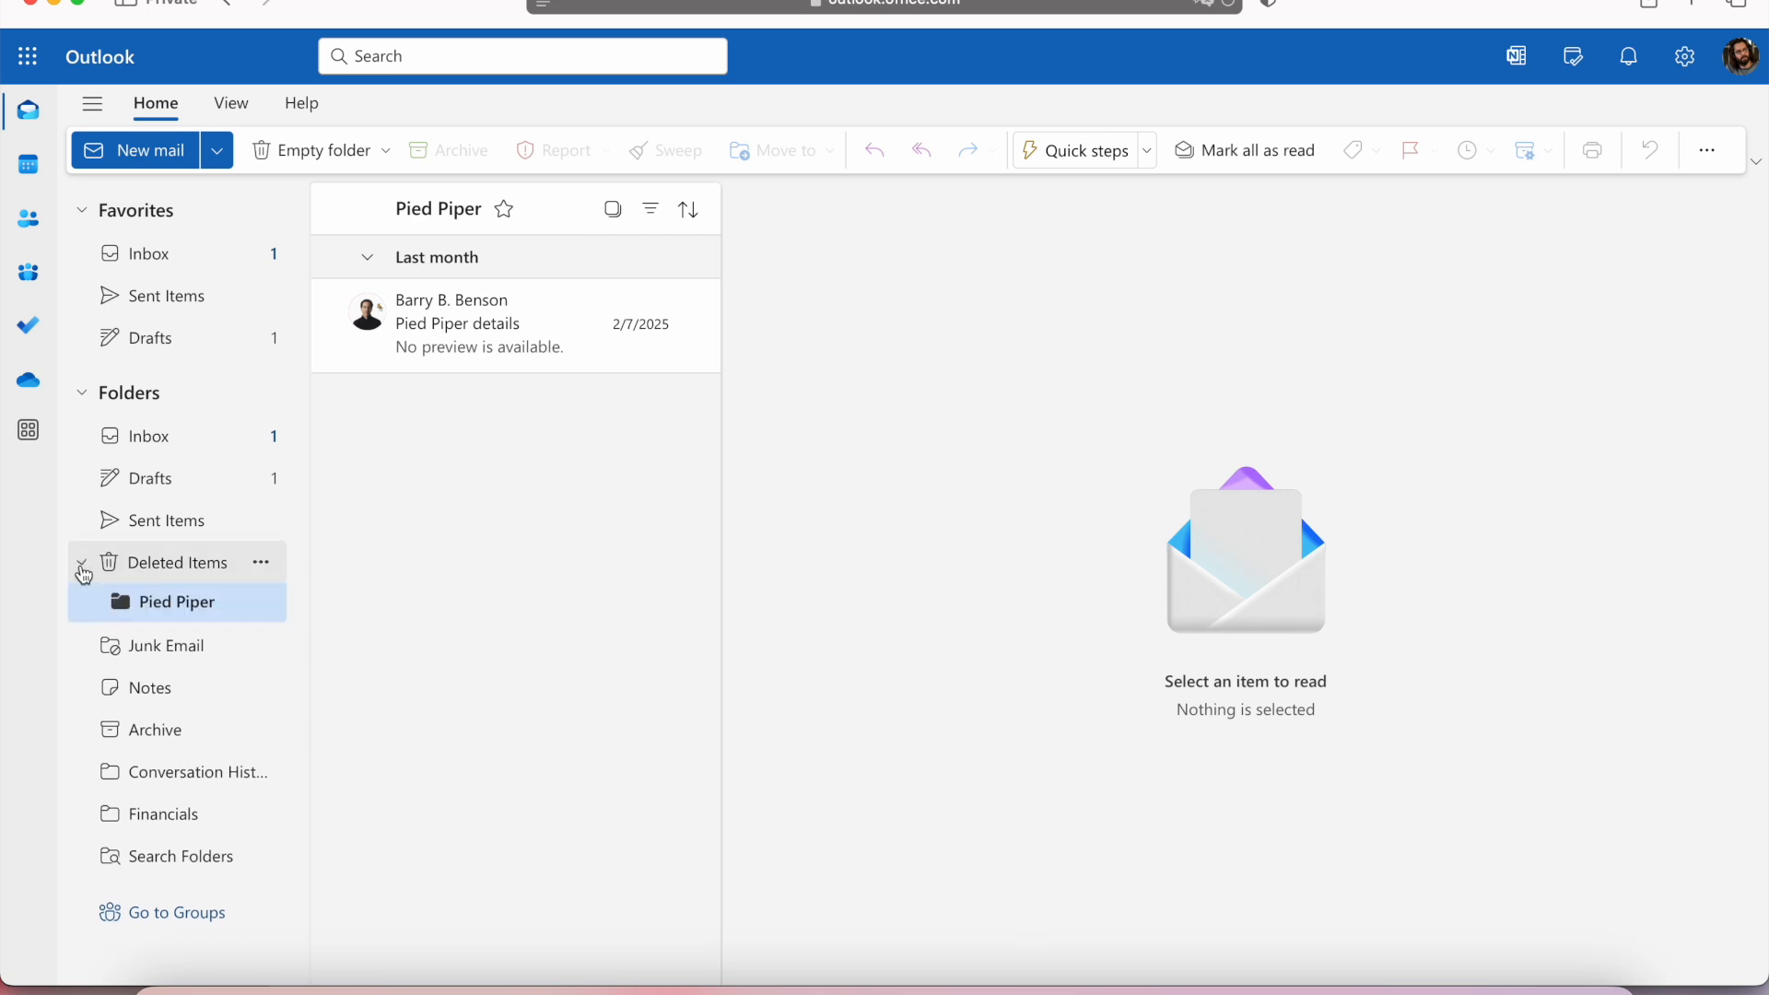
{"action": "left_click", "coordinate": [260, 607]}
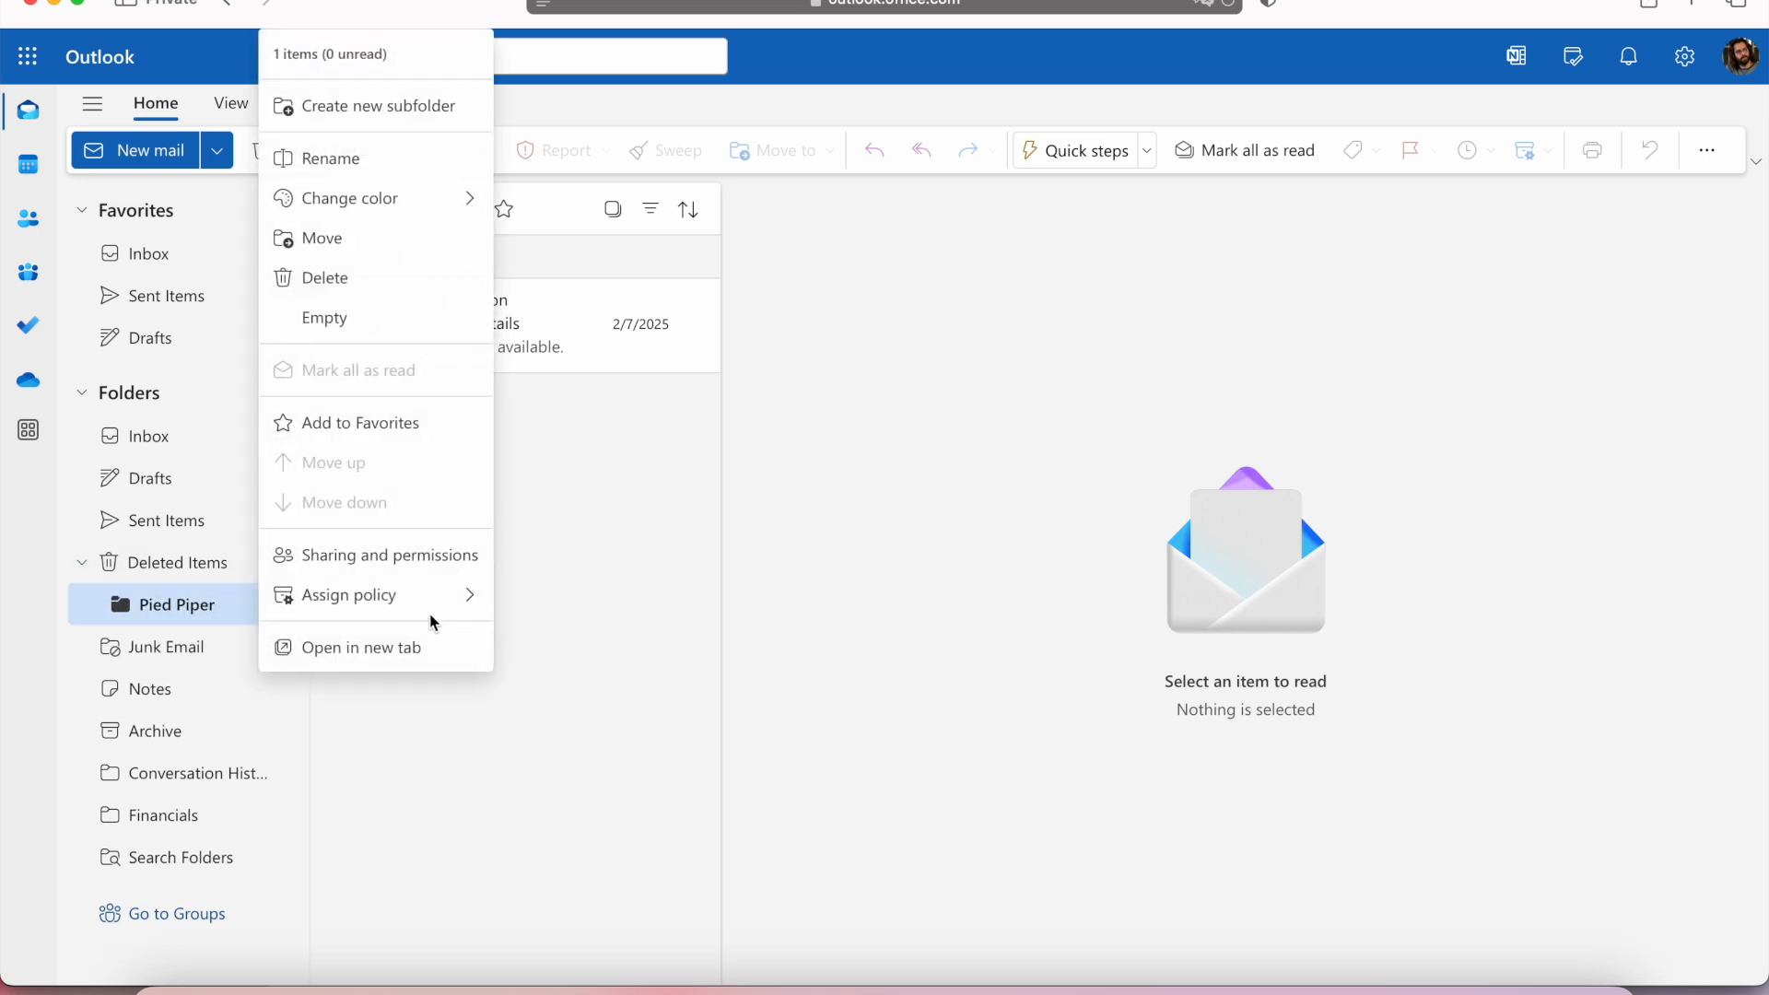
{"action": "left_click", "coordinate": [368, 291]}
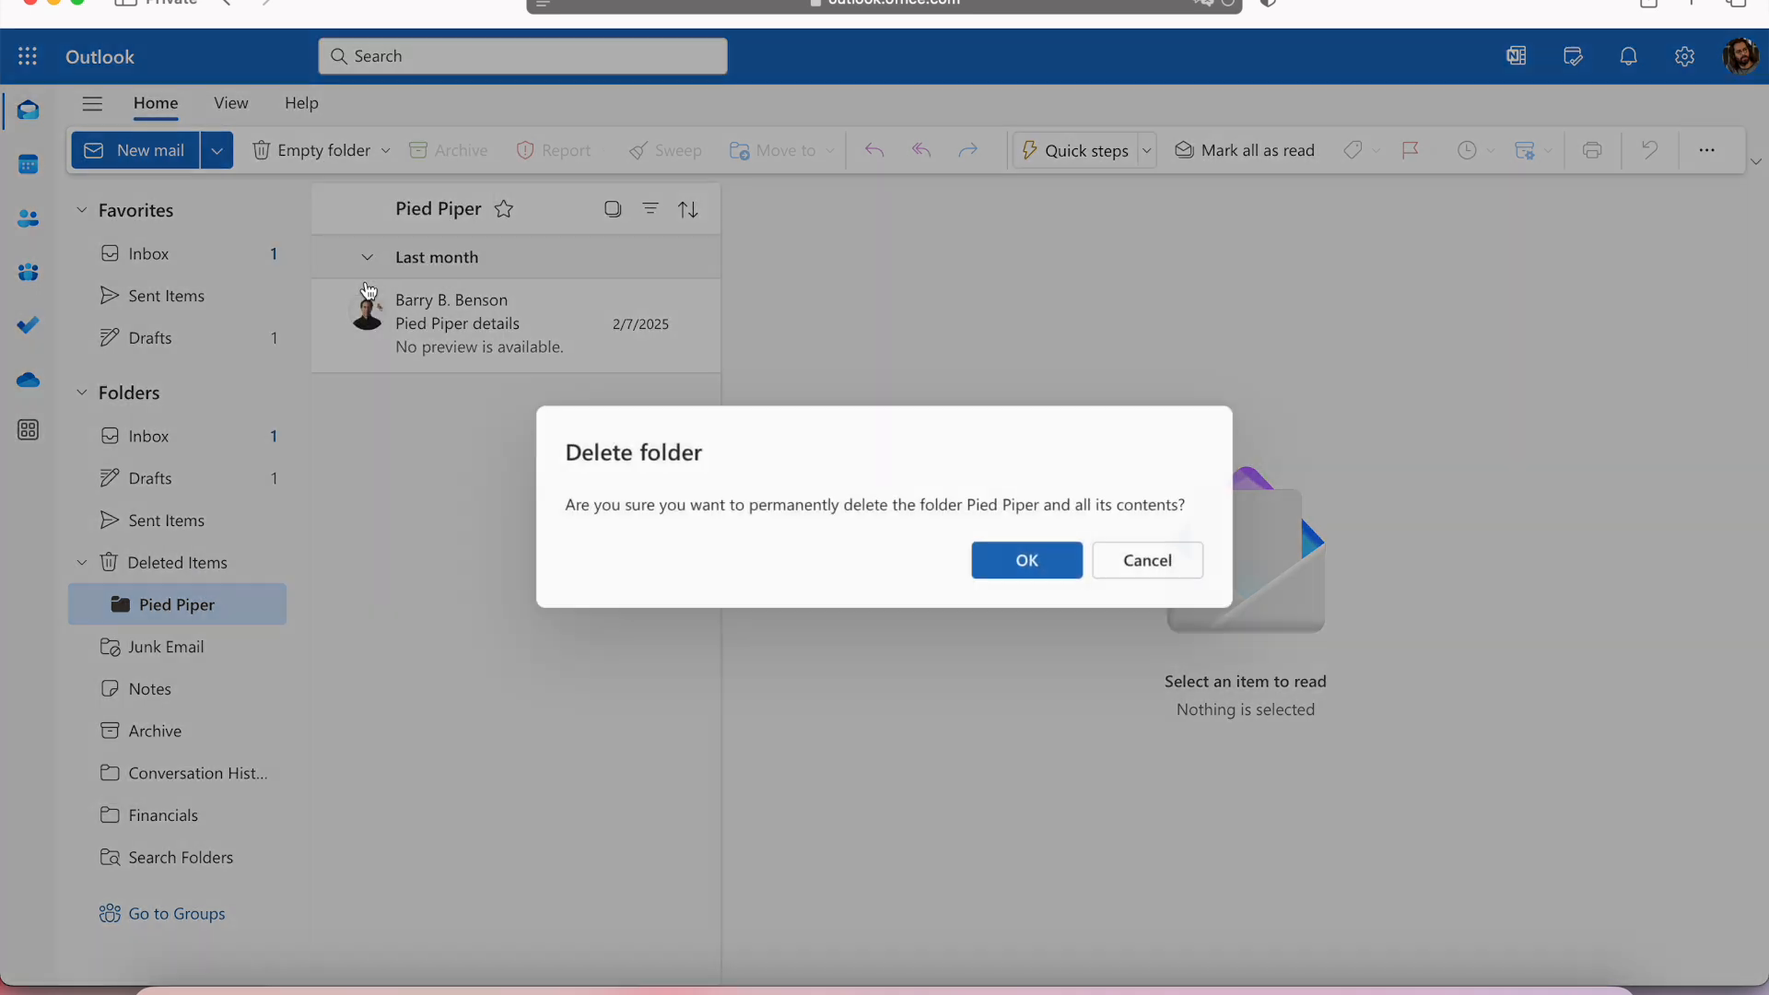
{"action": "left_click", "coordinate": [985, 577]}
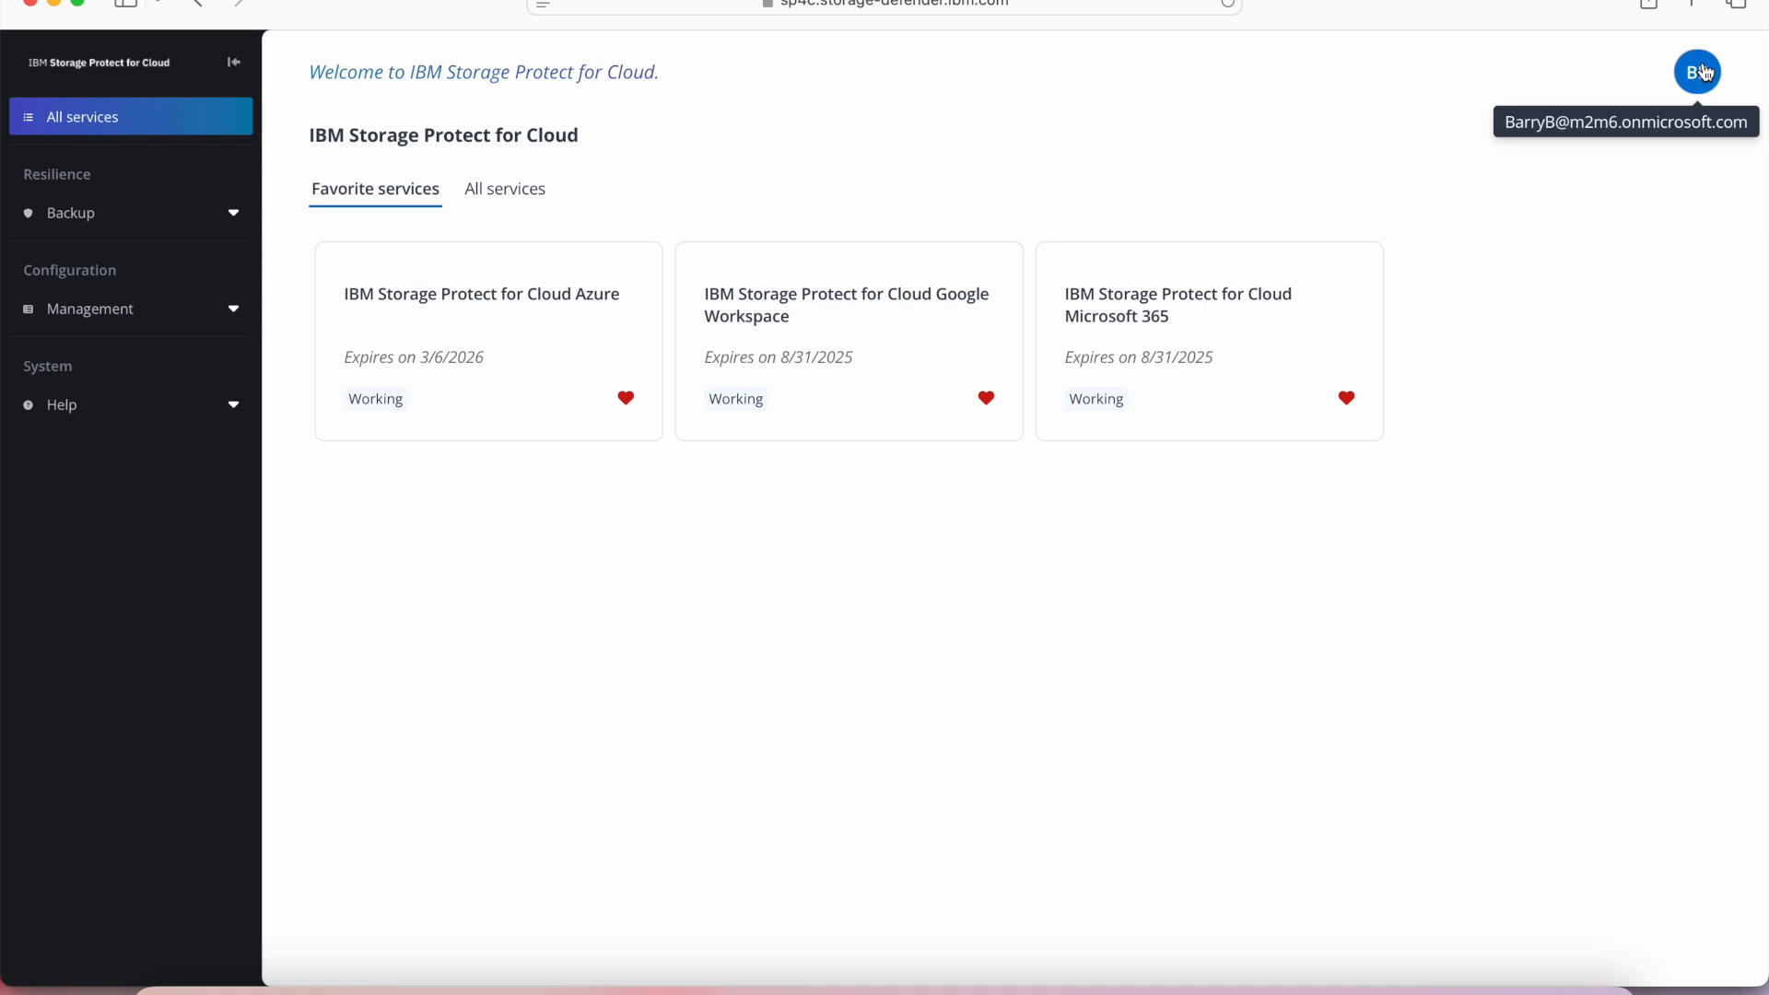
Open the Exchange Online restore page in the IBM Storage Protect for Cloud Microsoft 365 service.
{"action": "left_click", "coordinate": [1236, 309]}
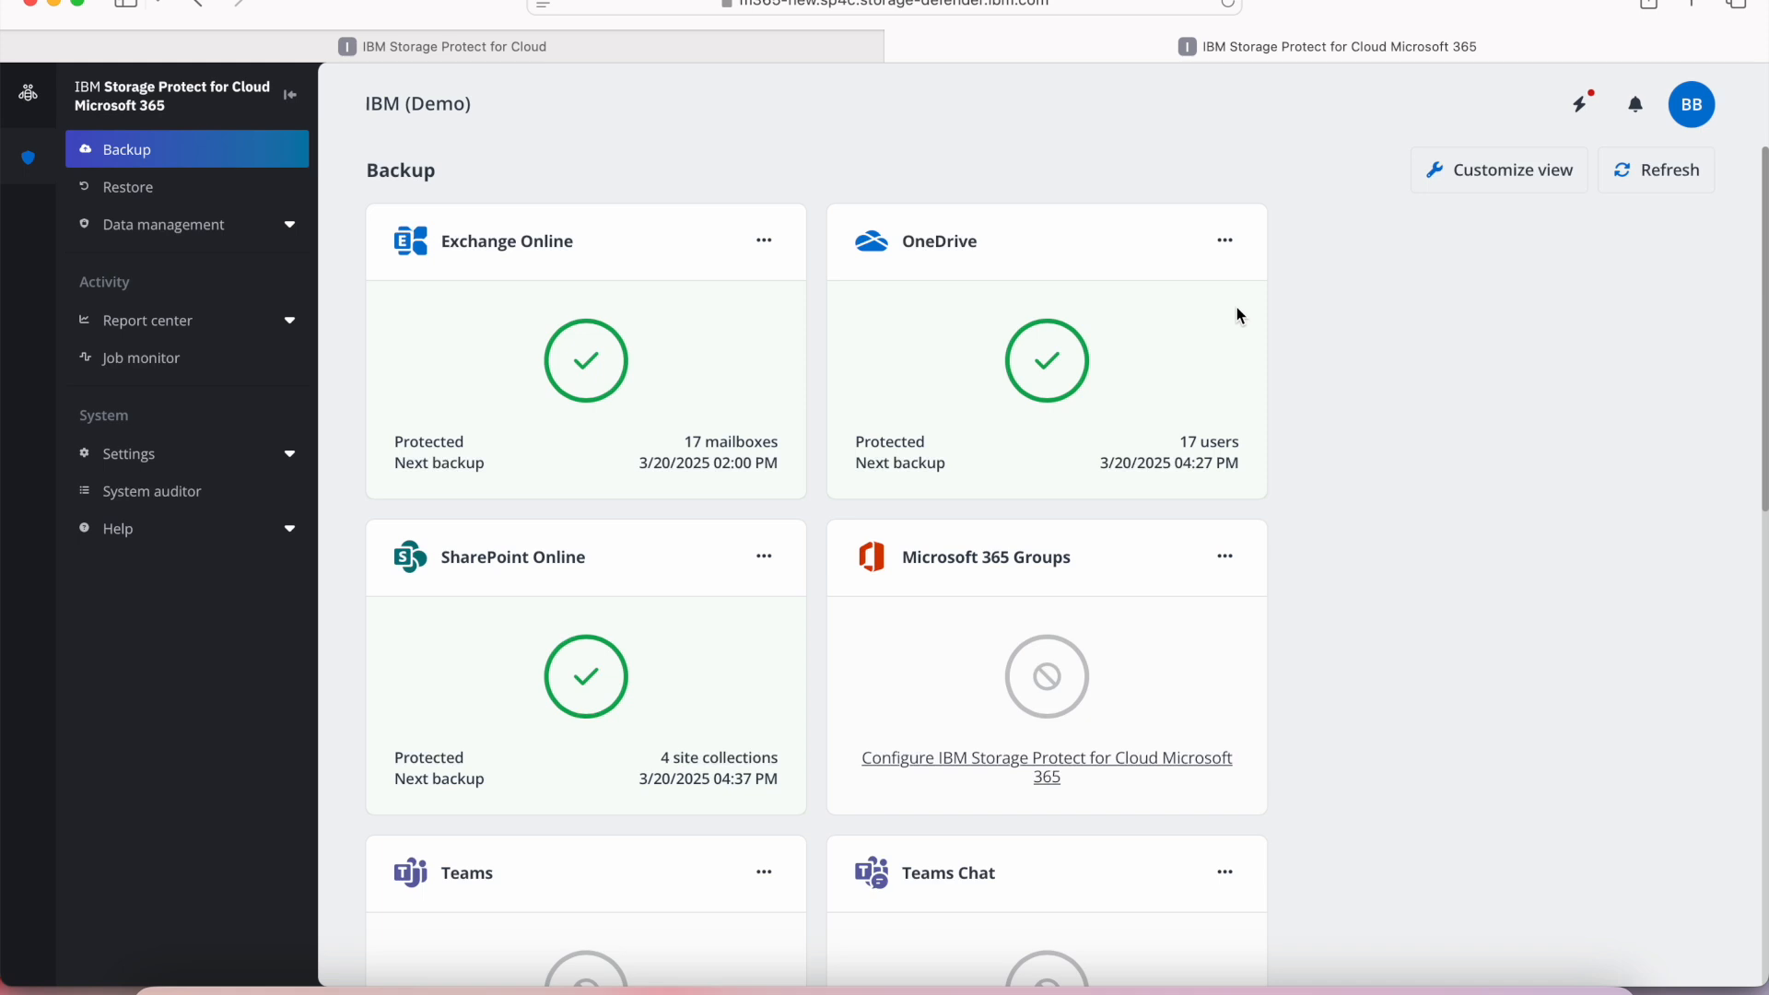
{"action": "left_click", "coordinate": [253, 191]}
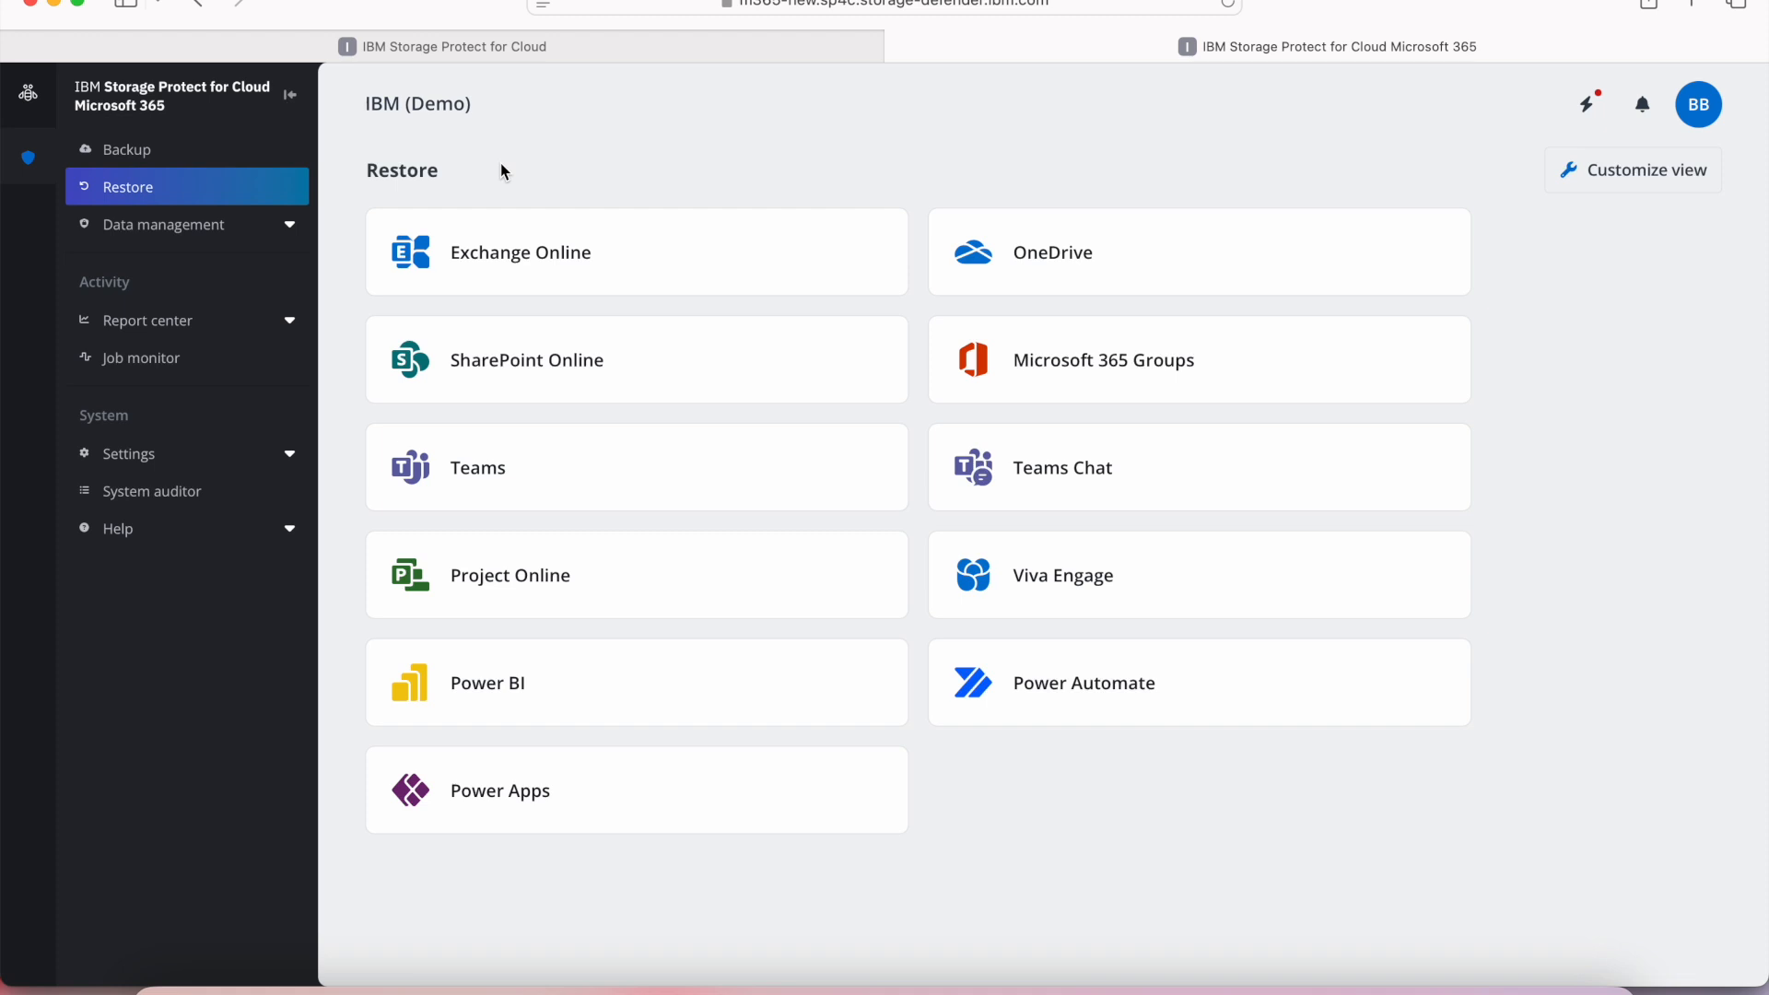
{"action": "left_click", "coordinate": [684, 252]}
Search the affected user's mailbox backups at Folder level, selecting the suggested mailbox address and leaving the folder name blank.
{"action": "left_click", "coordinate": [776, 422]}
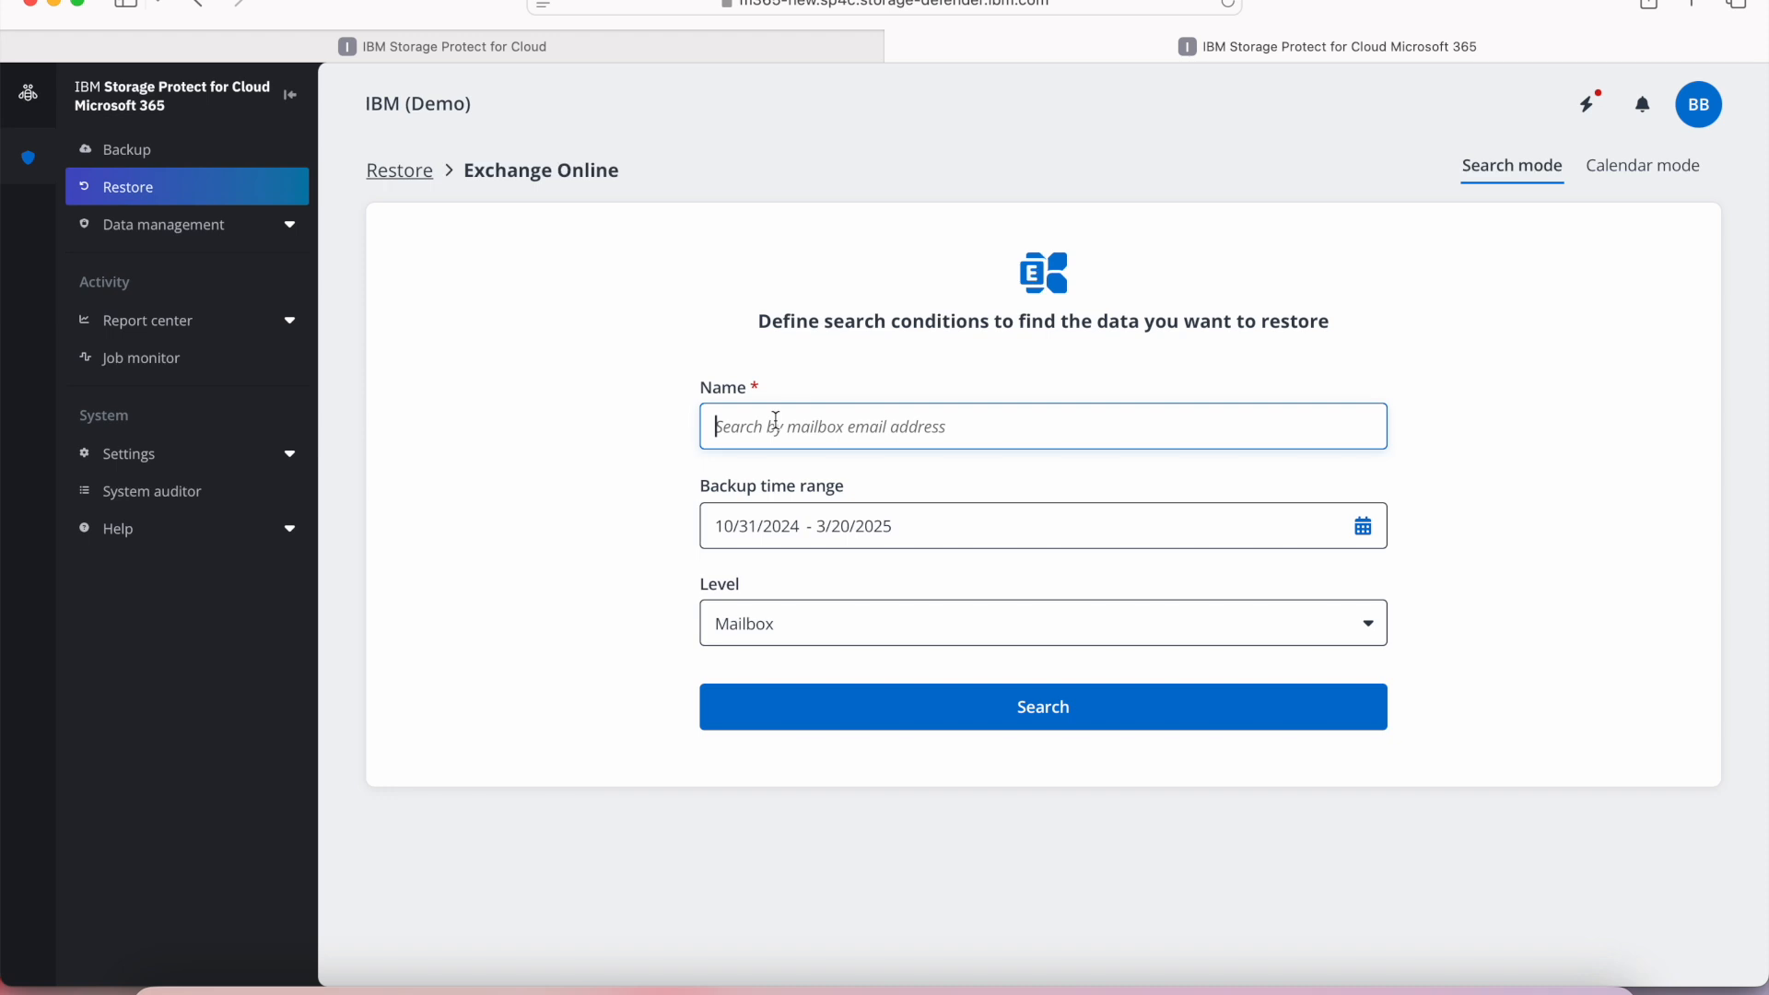
{"action": "type", "text": "mart"}
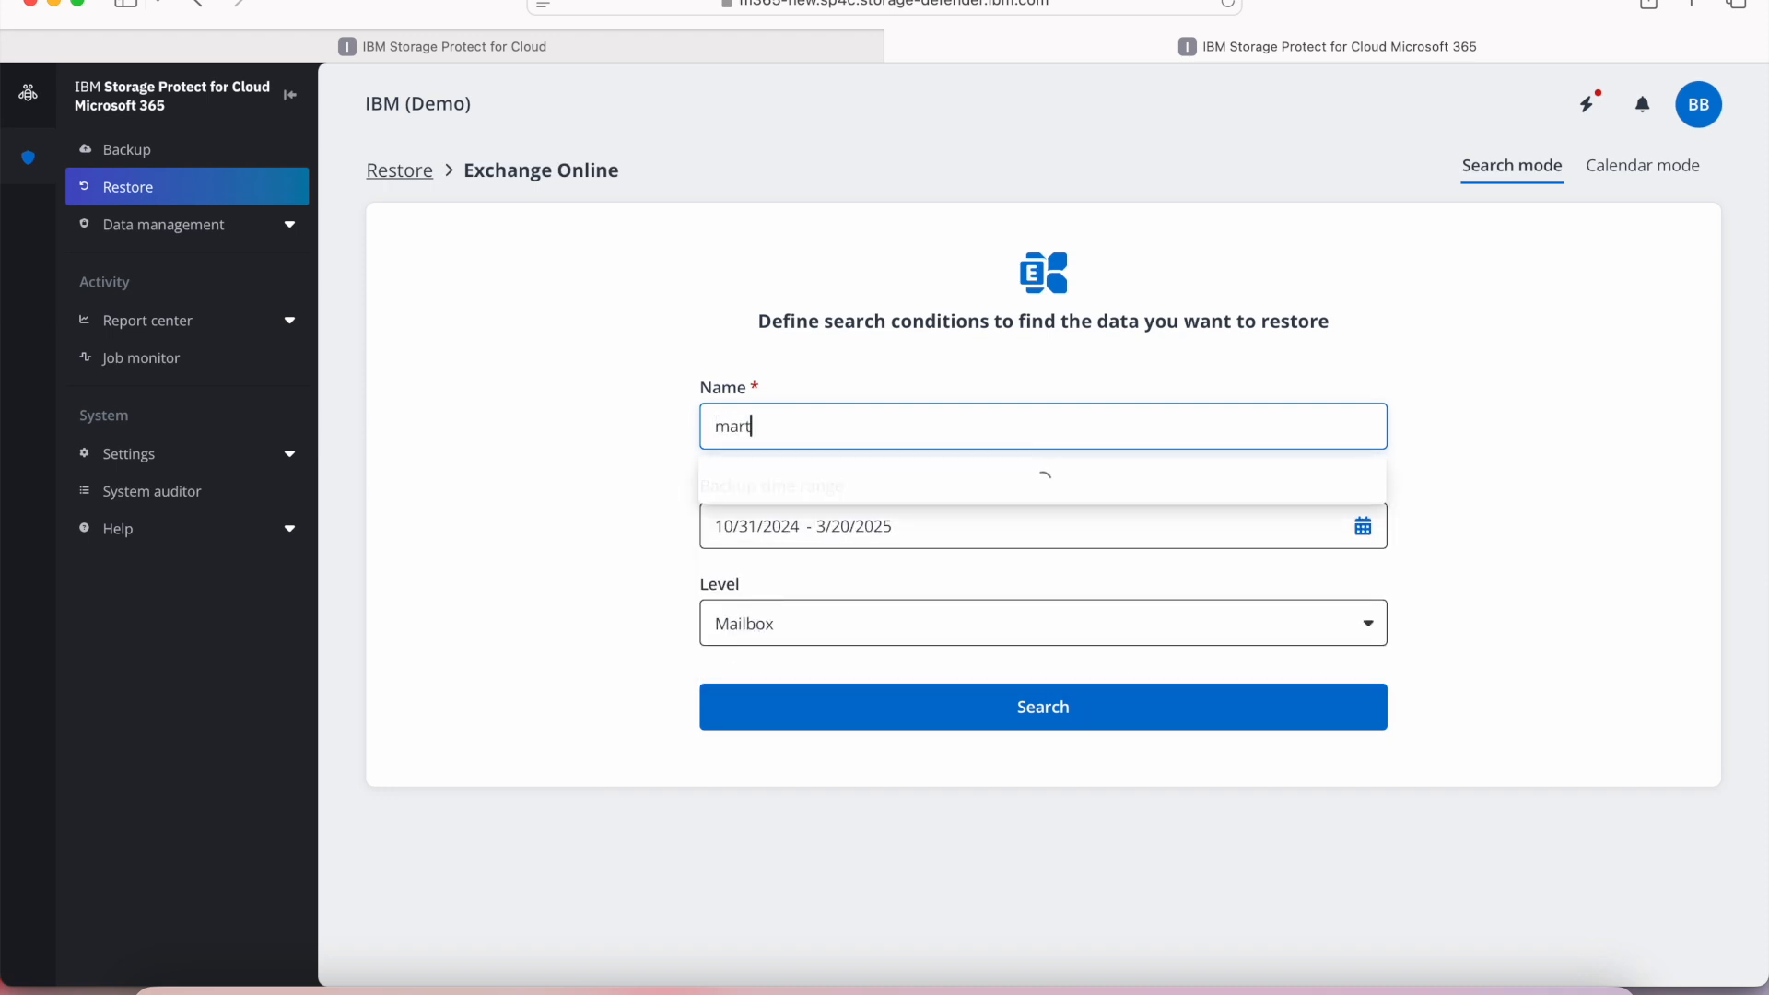
{"action": "left_click", "coordinate": [810, 490]}
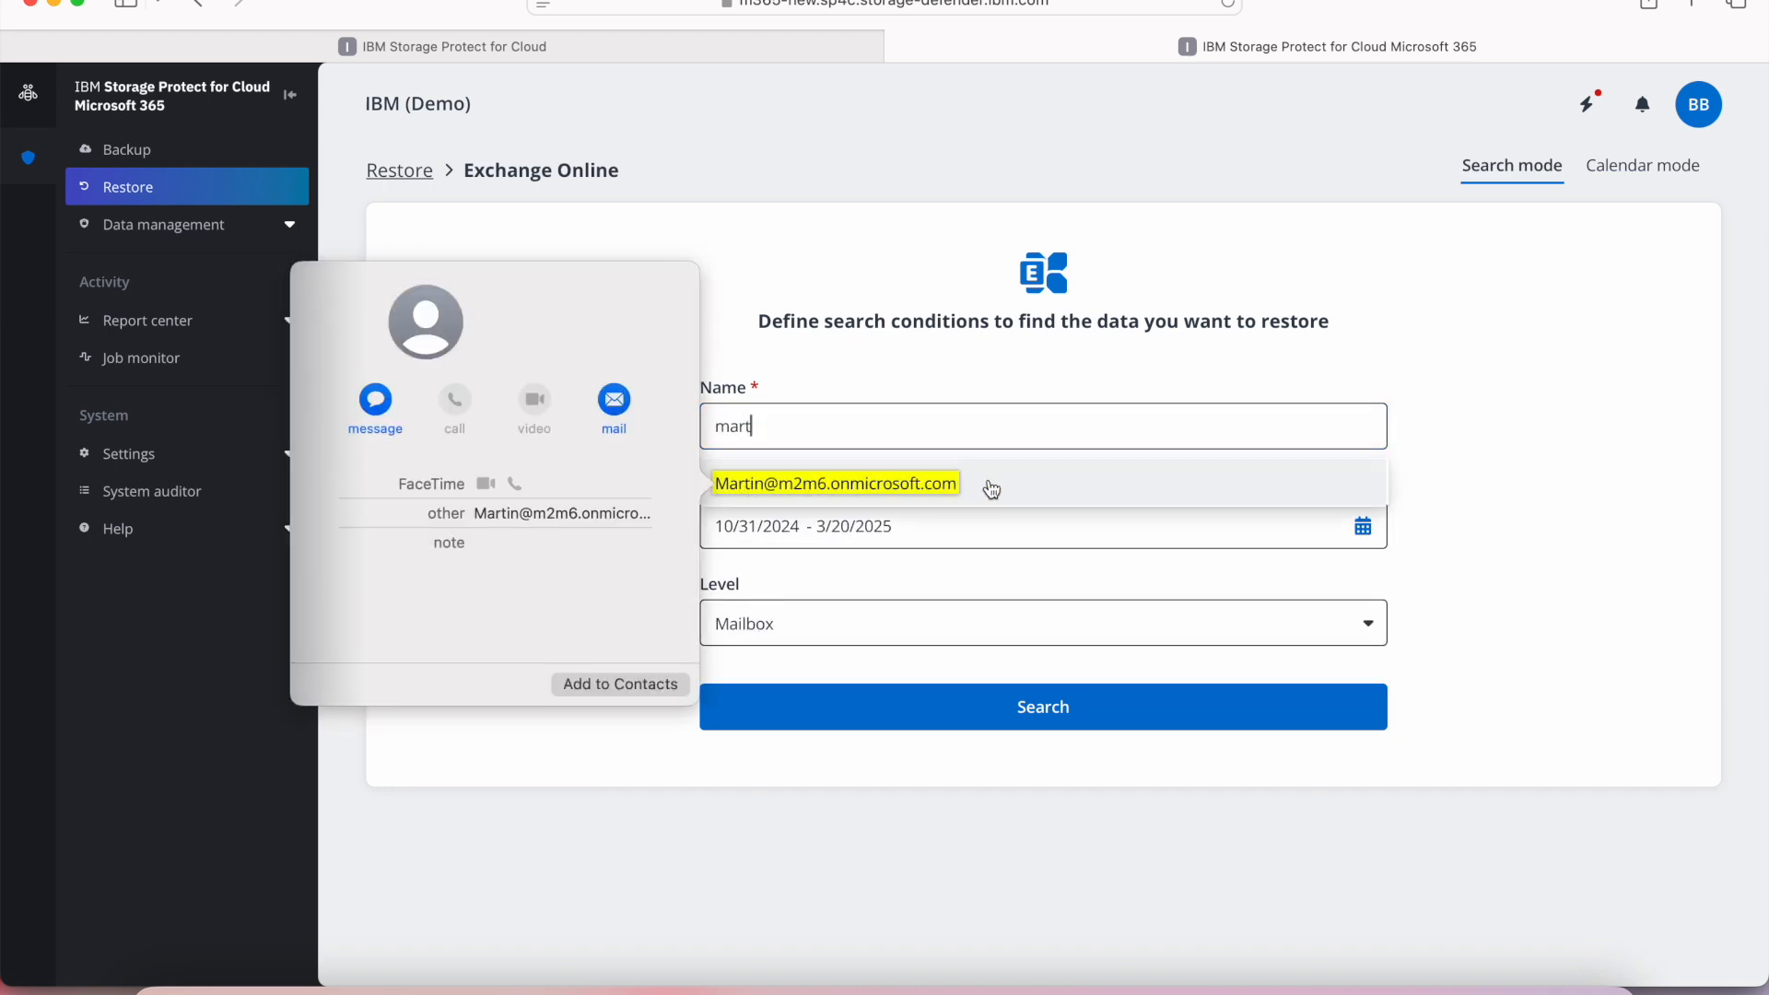
{"action": "left_click", "coordinate": [990, 483]}
{"action": "left_click", "coordinate": [862, 638]}
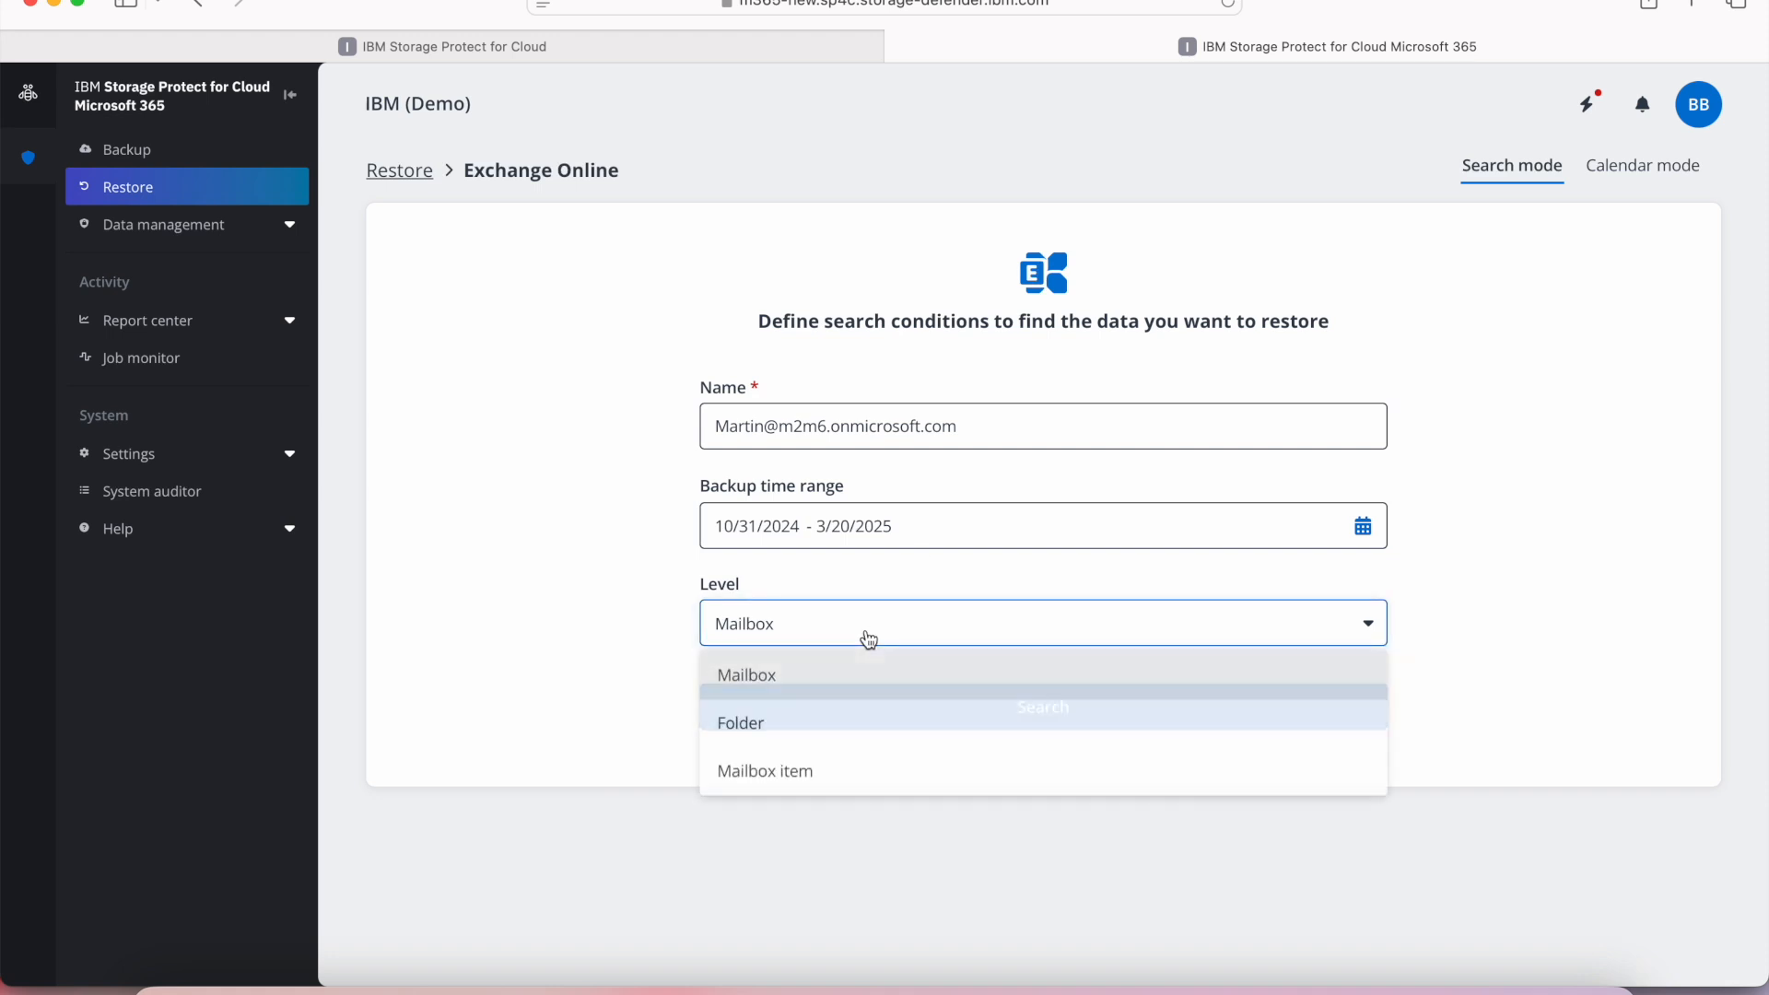
{"action": "left_click", "coordinate": [849, 737]}
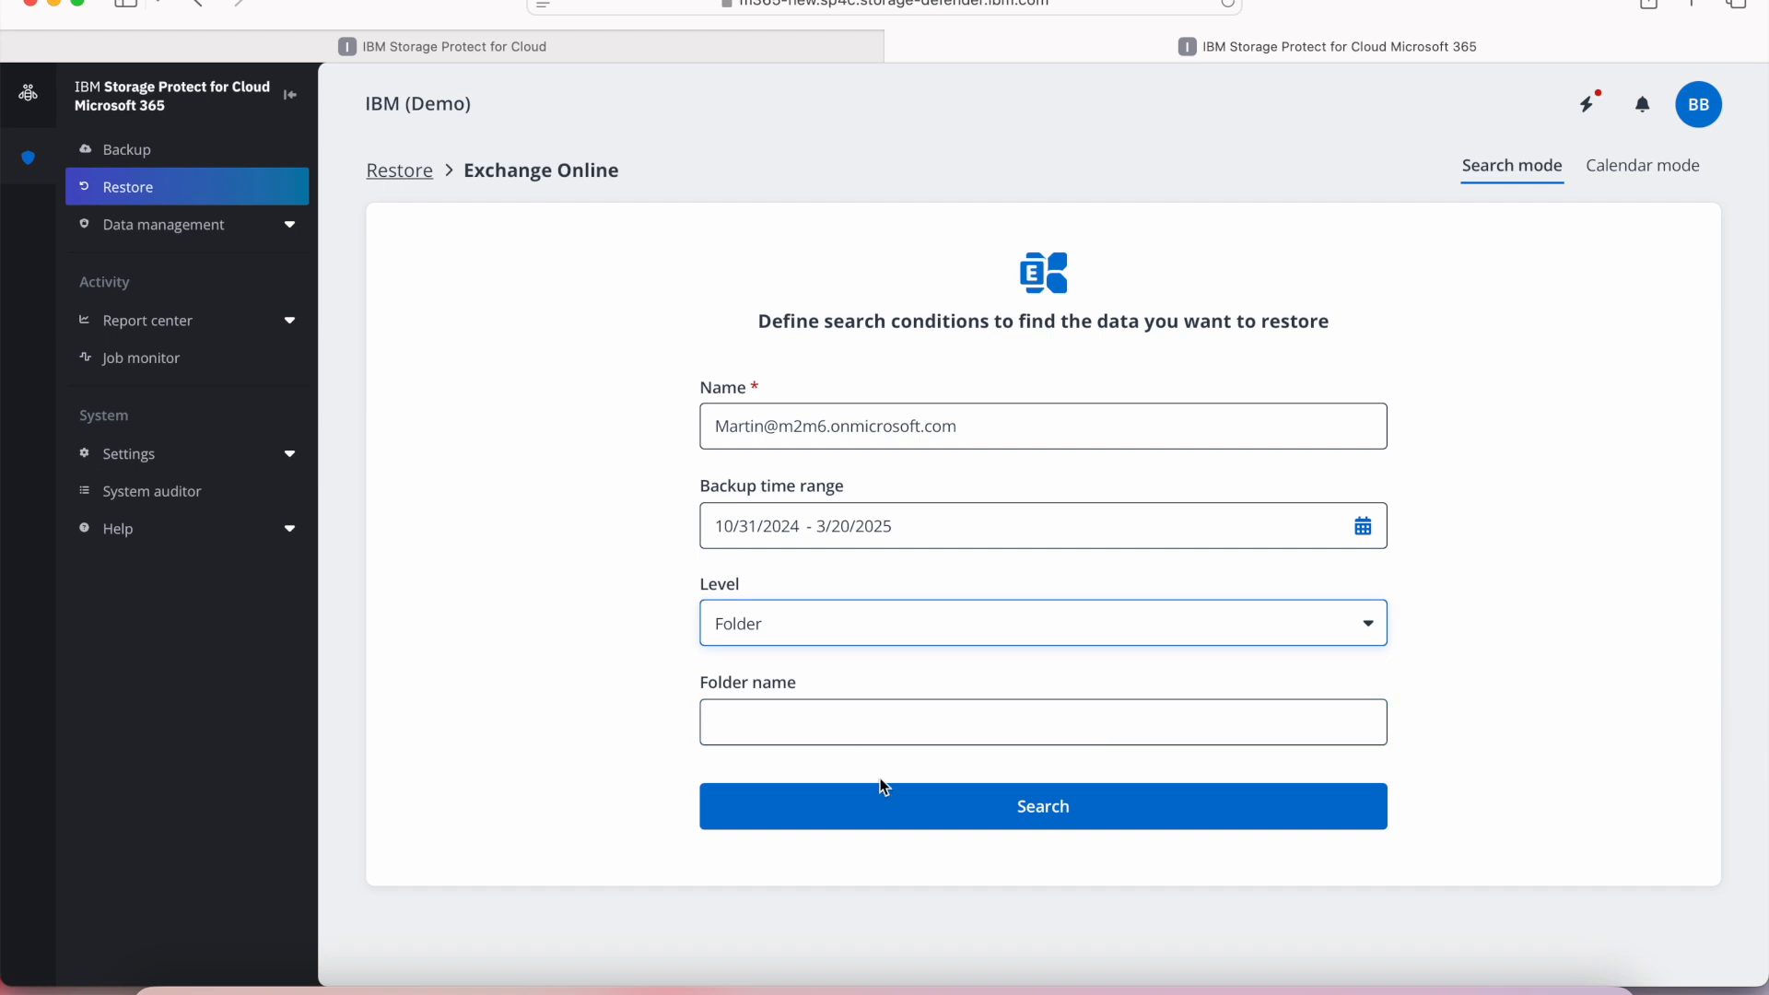
{"action": "left_click", "coordinate": [887, 807]}
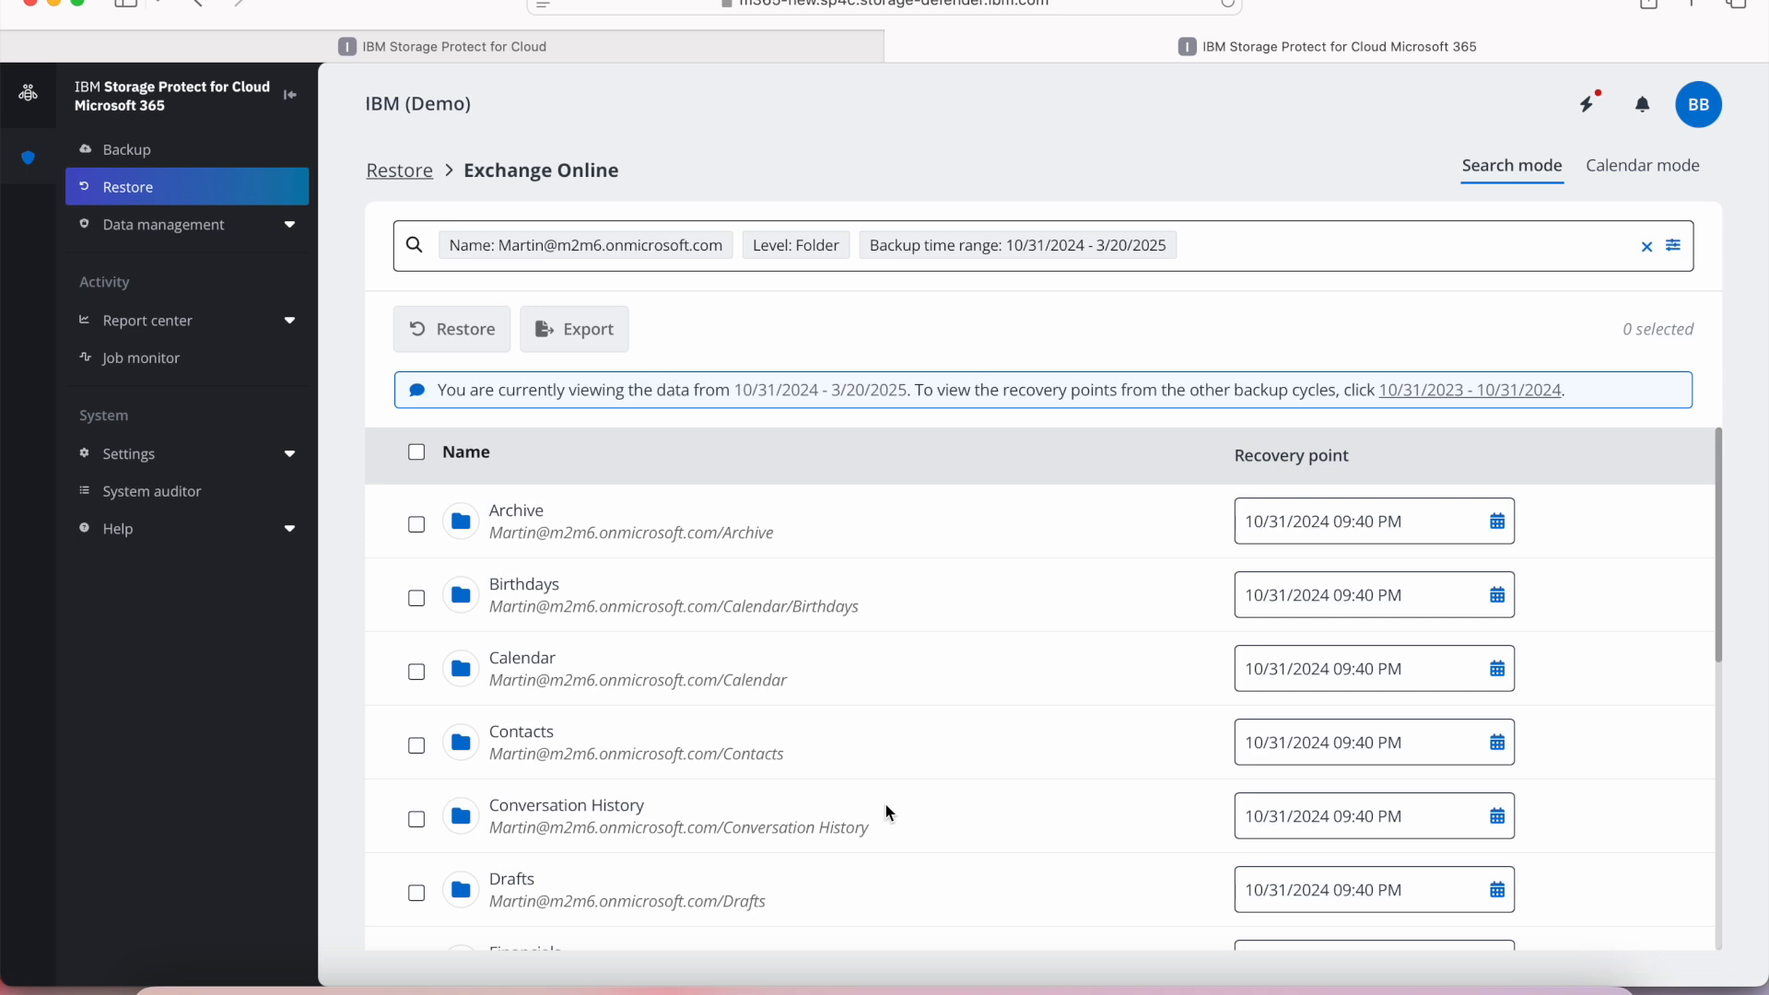
Restore all items of the Pied Piper folder from the 3/19/2025 02:00 PM recovery point to its original location, skipping conflicts.
{"action": "scroll", "coordinate": [887, 807], "scroll_direction": "down", "scroll_amount": 4}
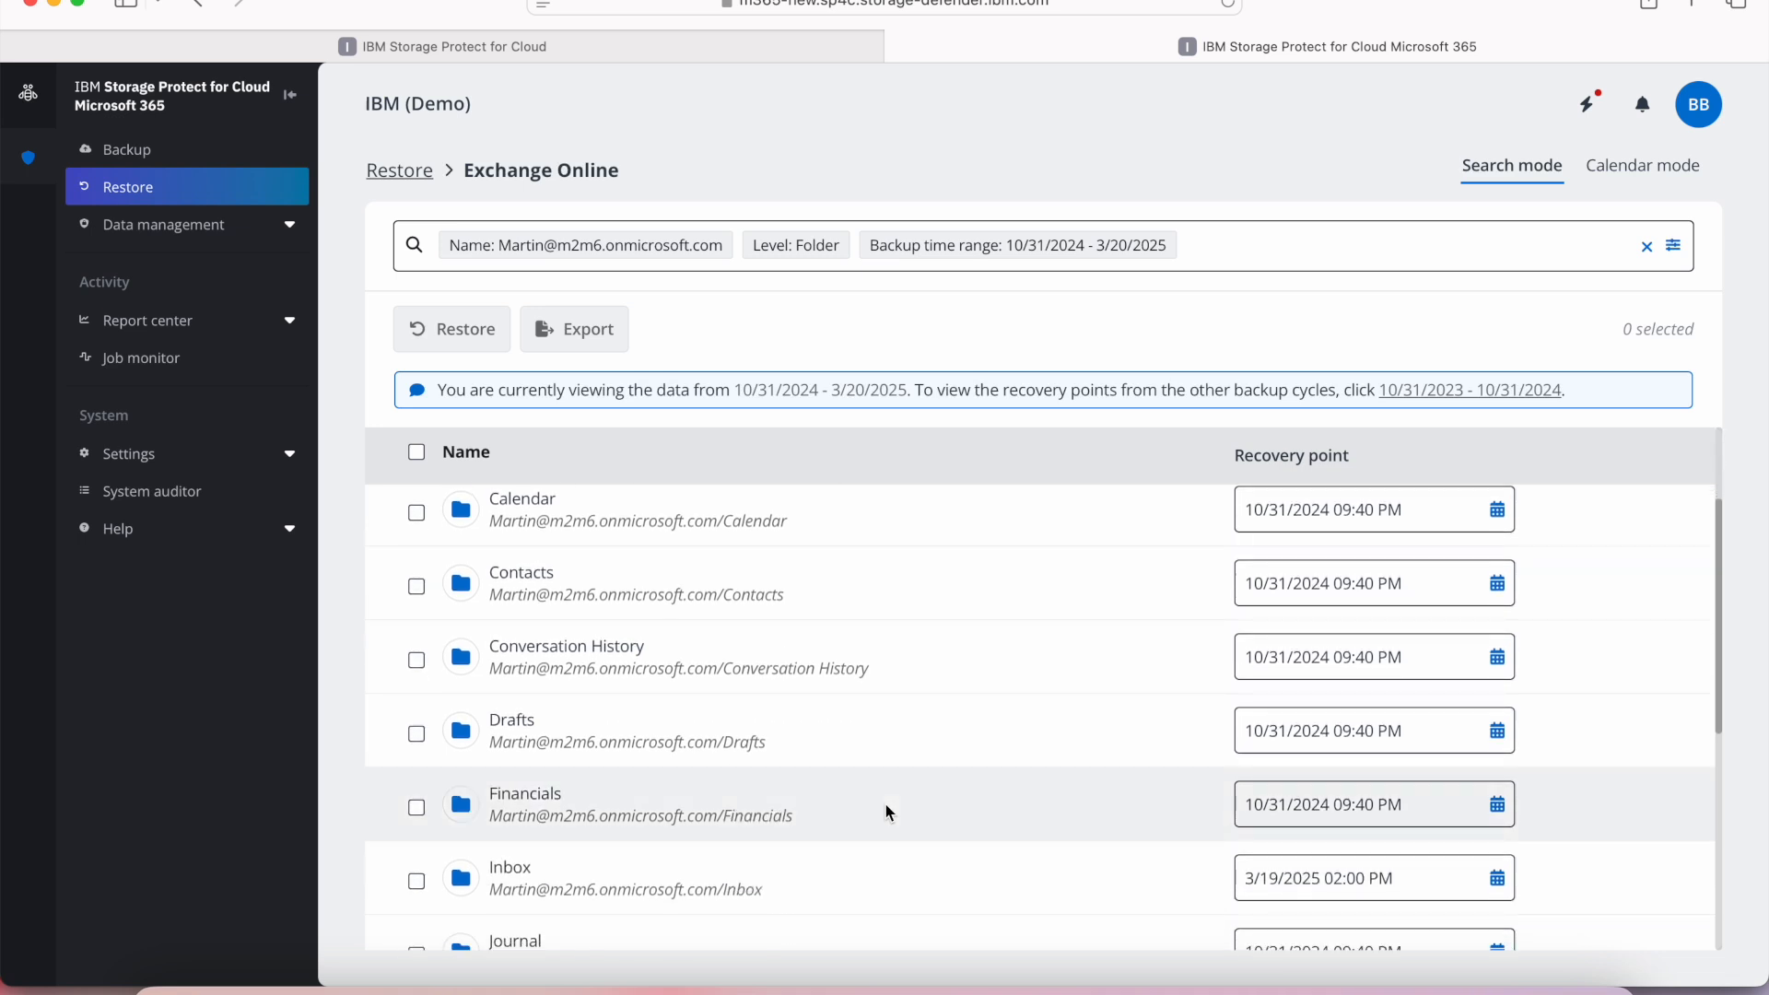
{"action": "scroll", "coordinate": [886, 804], "scroll_direction": "down", "scroll_amount": 3}
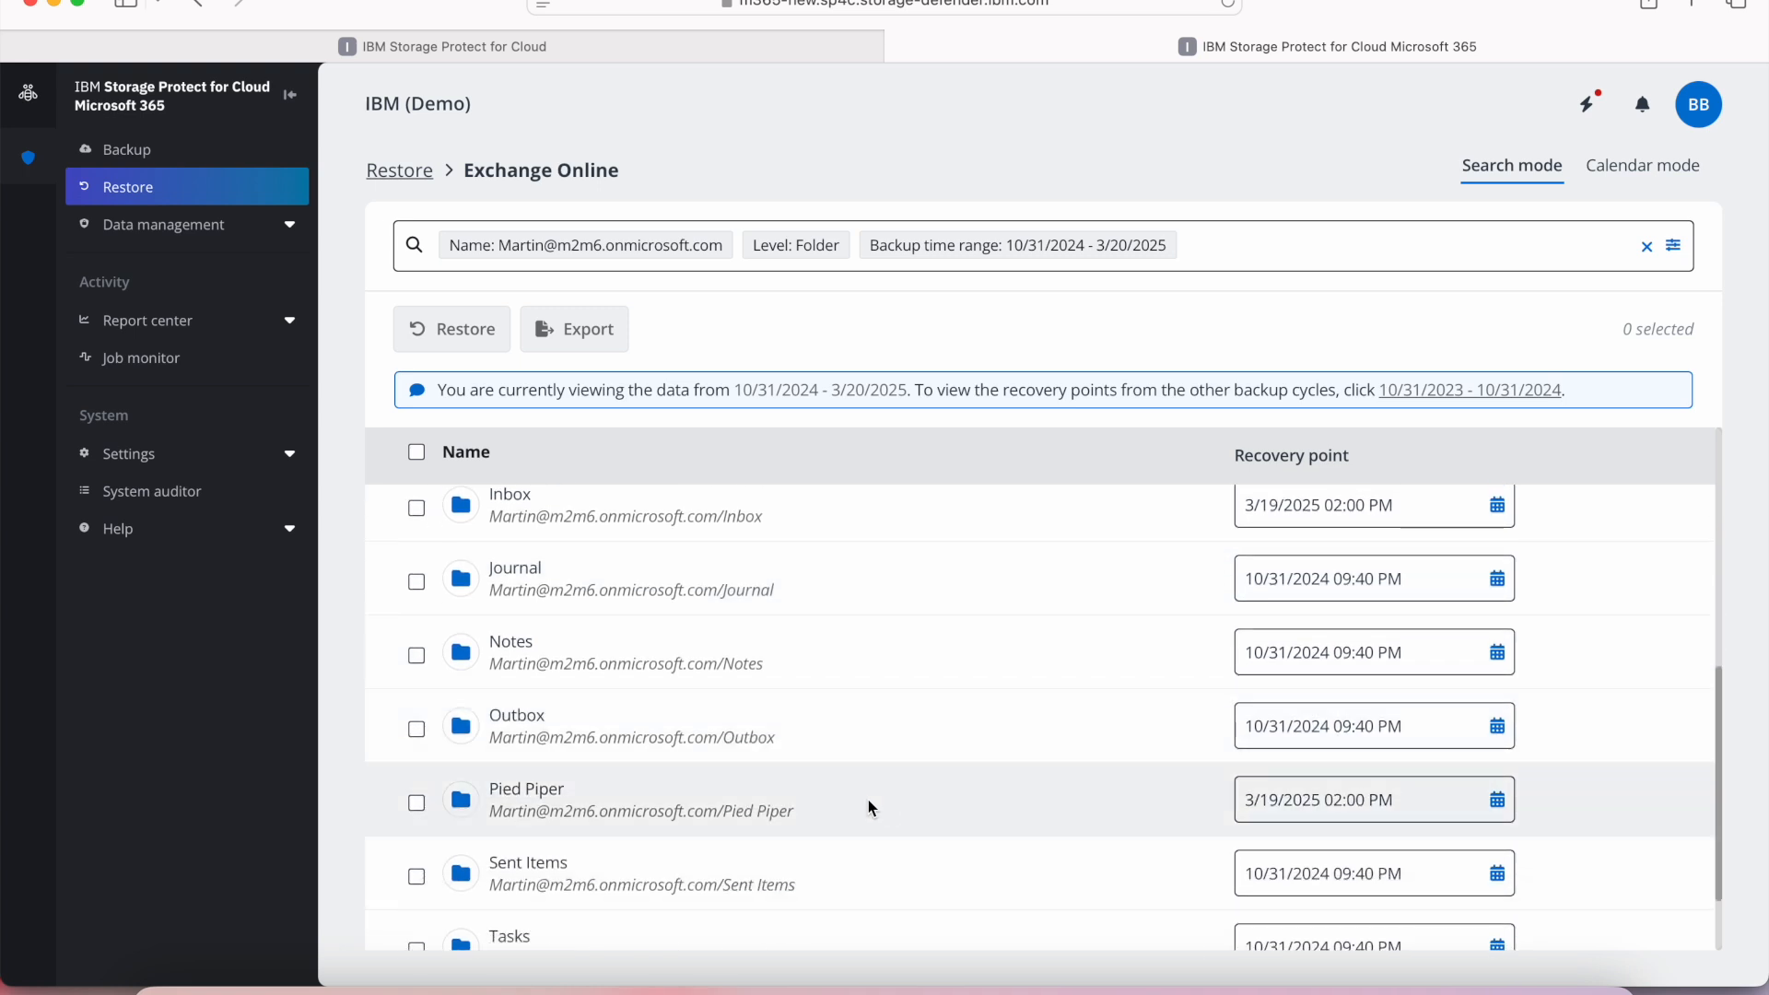
{"action": "left_click", "coordinate": [417, 803]}
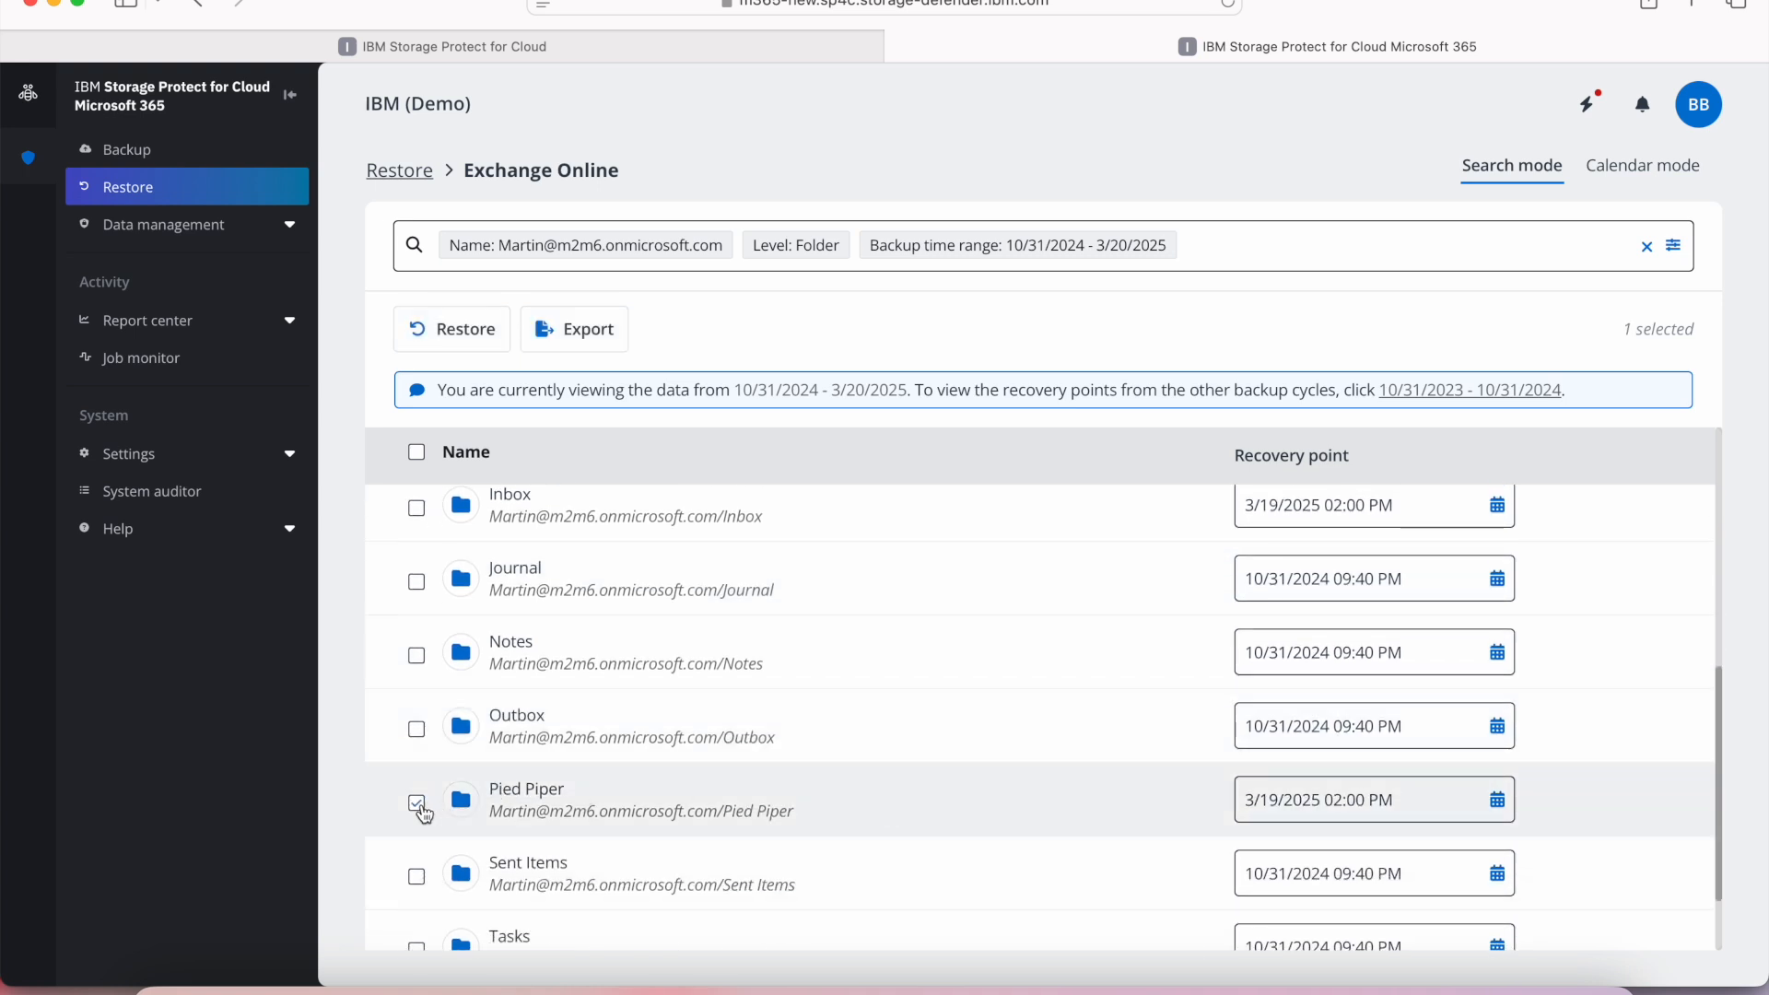
{"action": "left_click", "coordinate": [1497, 802]}
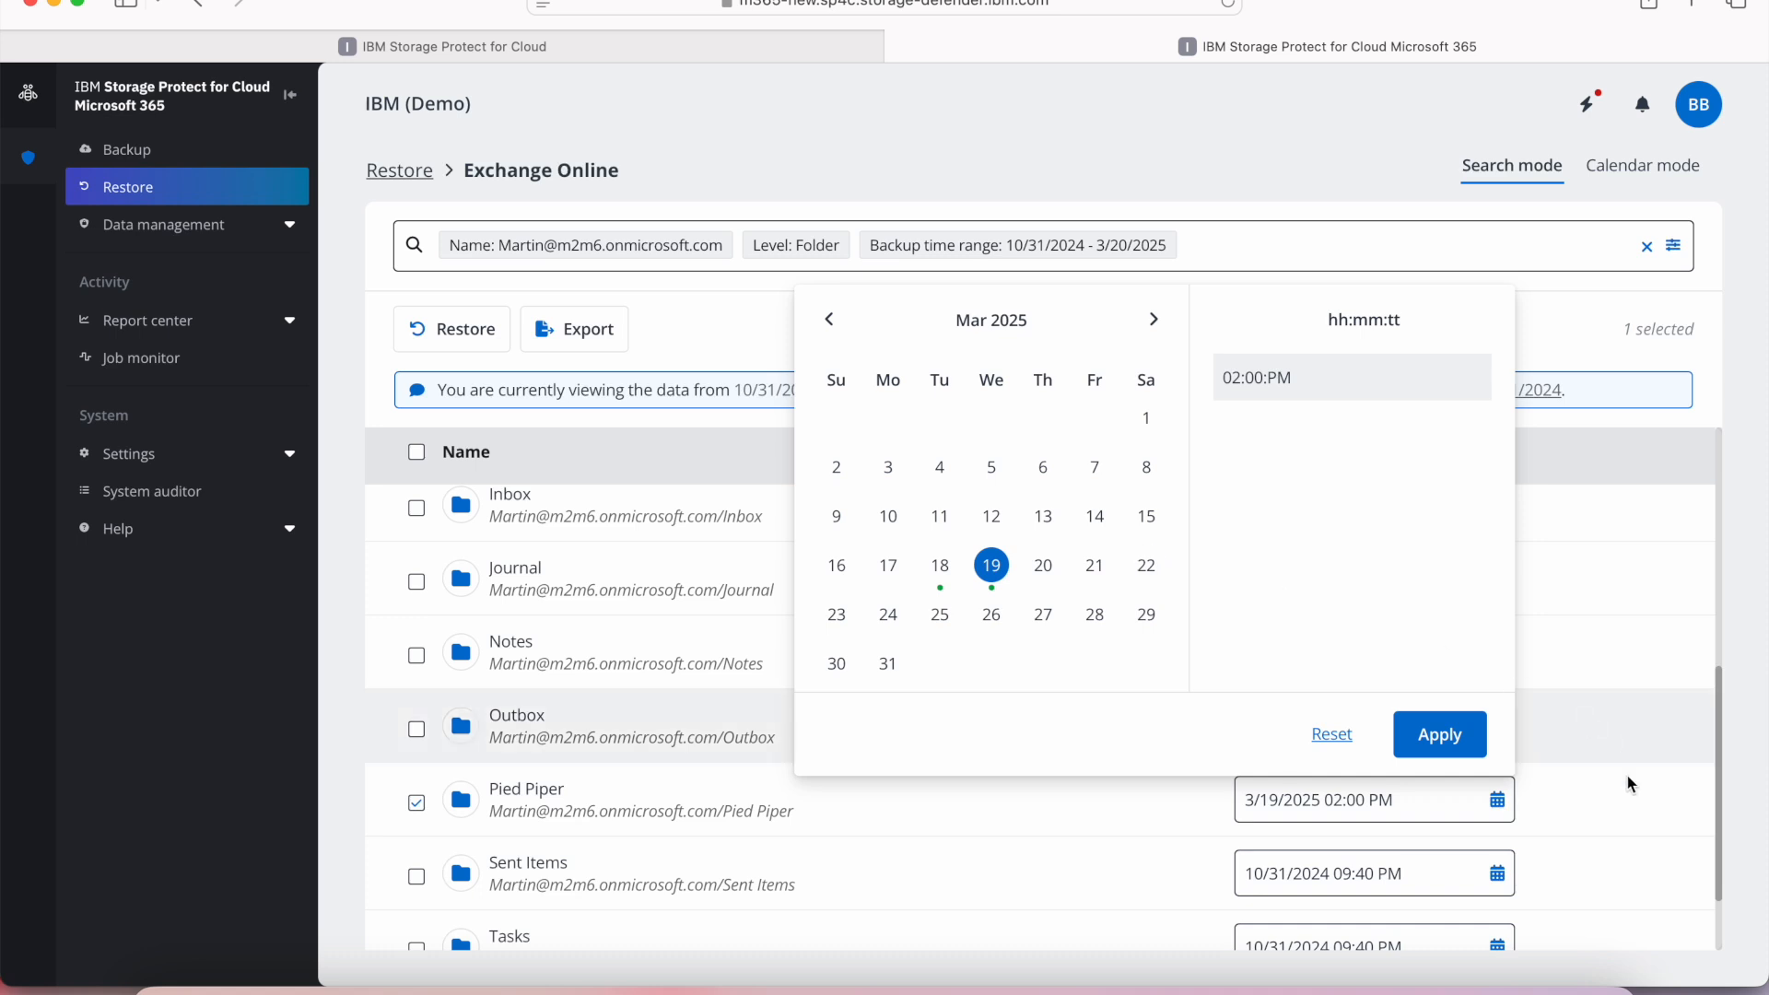
{"action": "left_click", "coordinate": [1603, 827]}
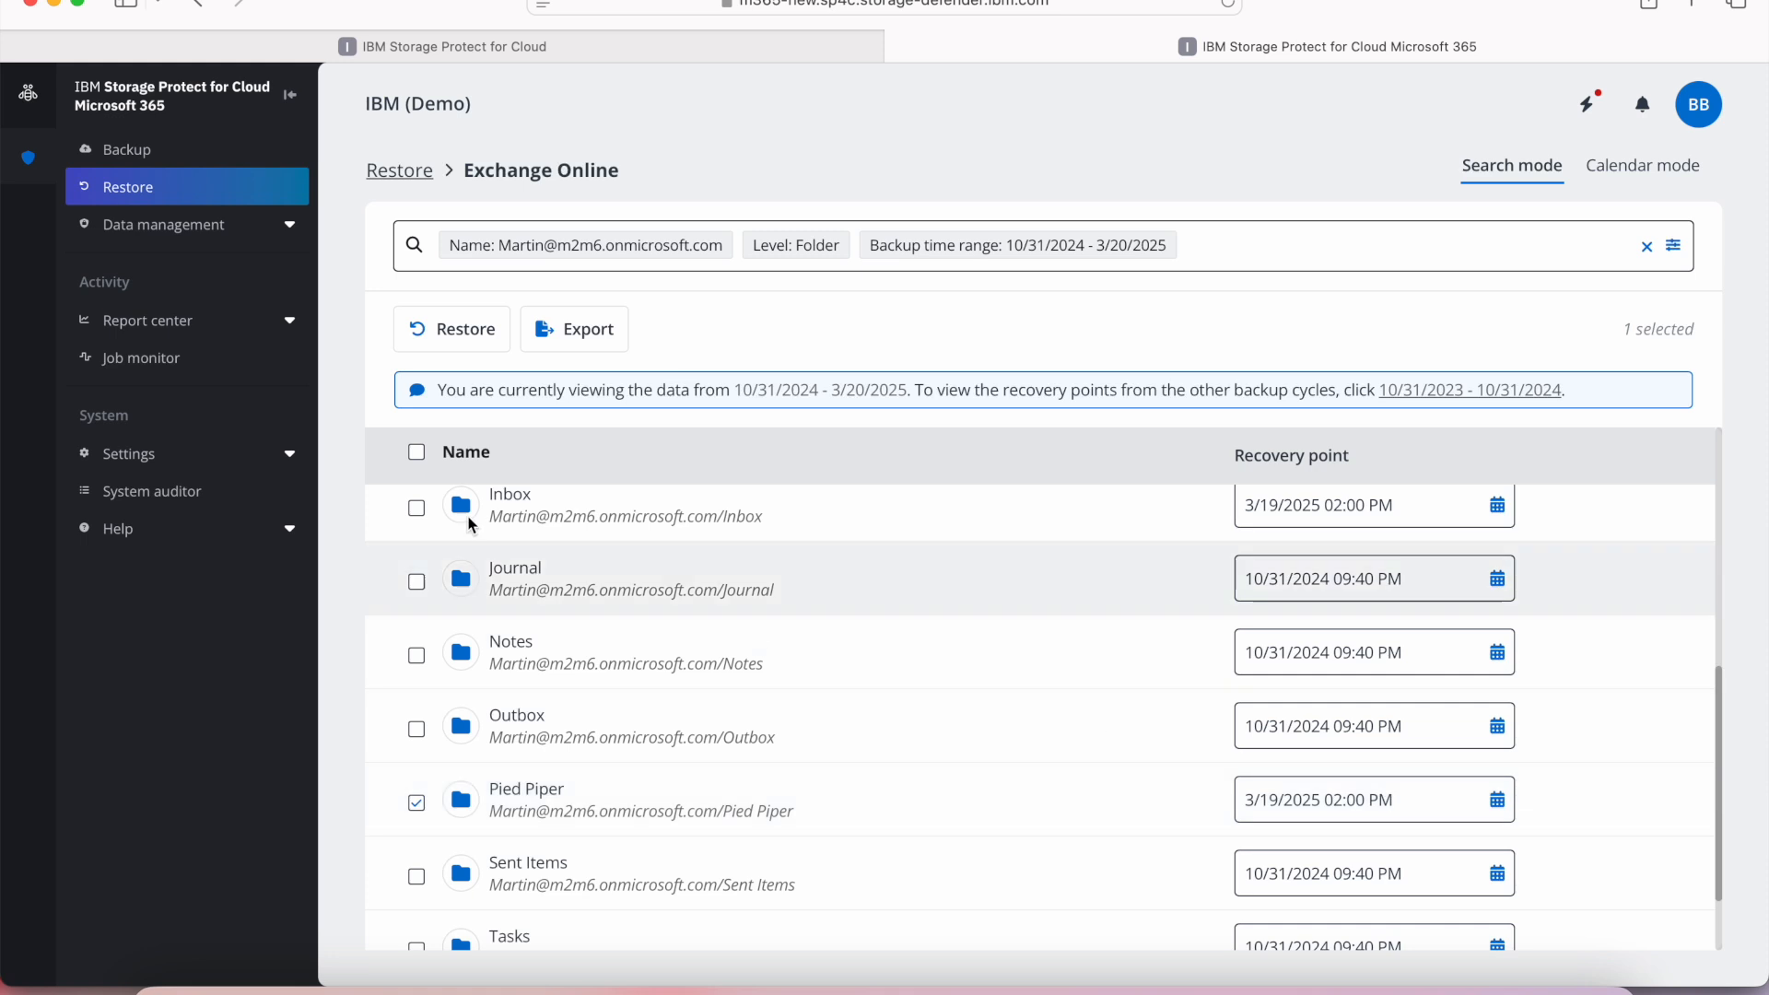
{"action": "left_click", "coordinate": [454, 346]}
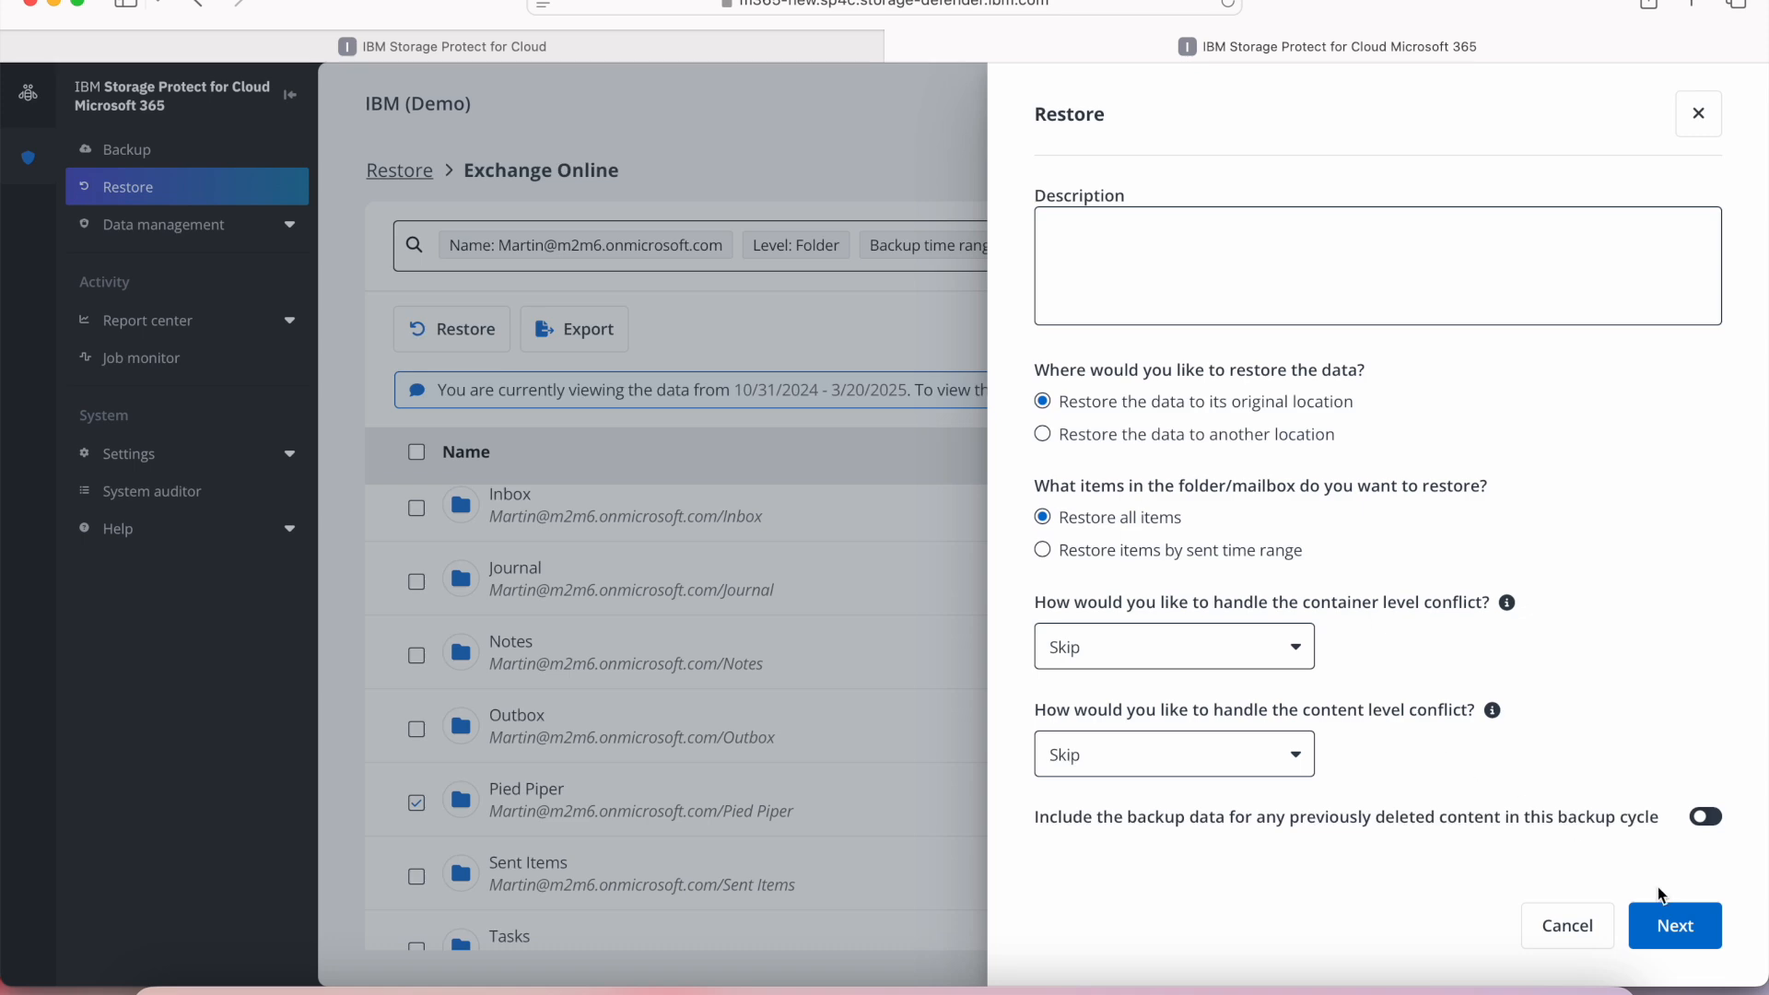
{"action": "left_click", "coordinate": [1666, 921]}
{"action": "left_click", "coordinate": [1666, 922]}
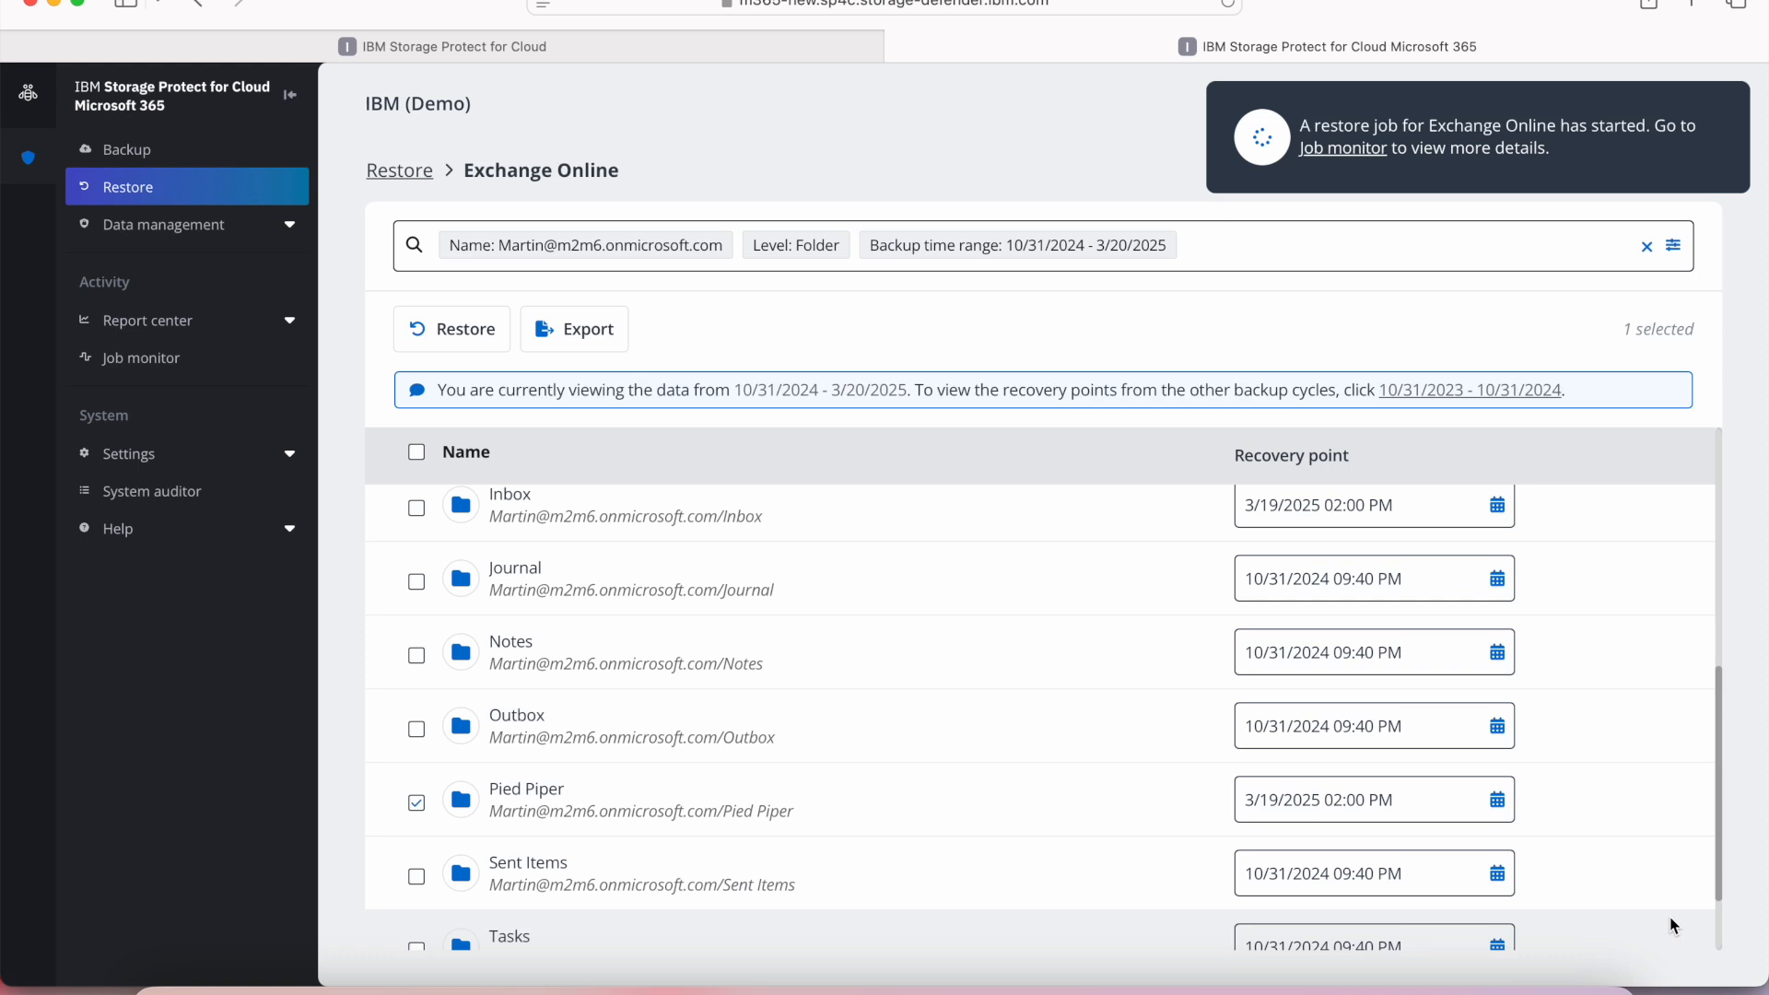
Check the Exchange Online restore job in the job monitor, look over the object type filters, and refresh the job list.
{"action": "left_click", "coordinate": [203, 362]}
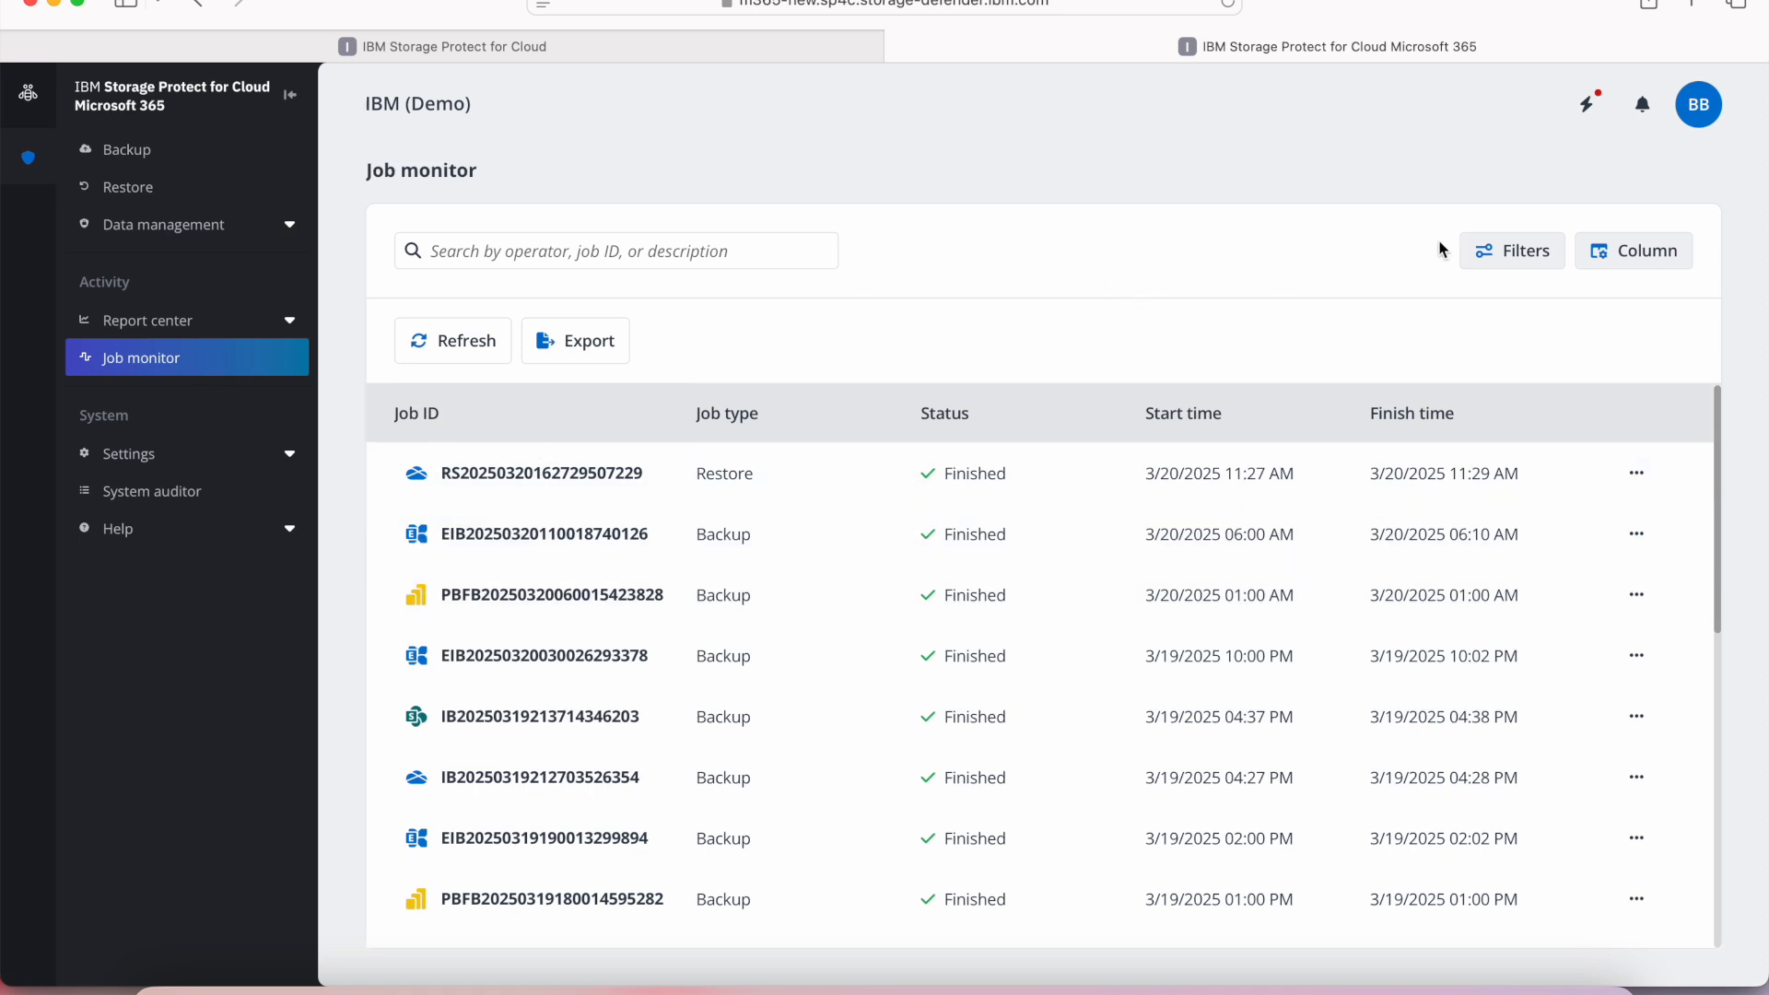
{"action": "left_click", "coordinate": [1503, 254]}
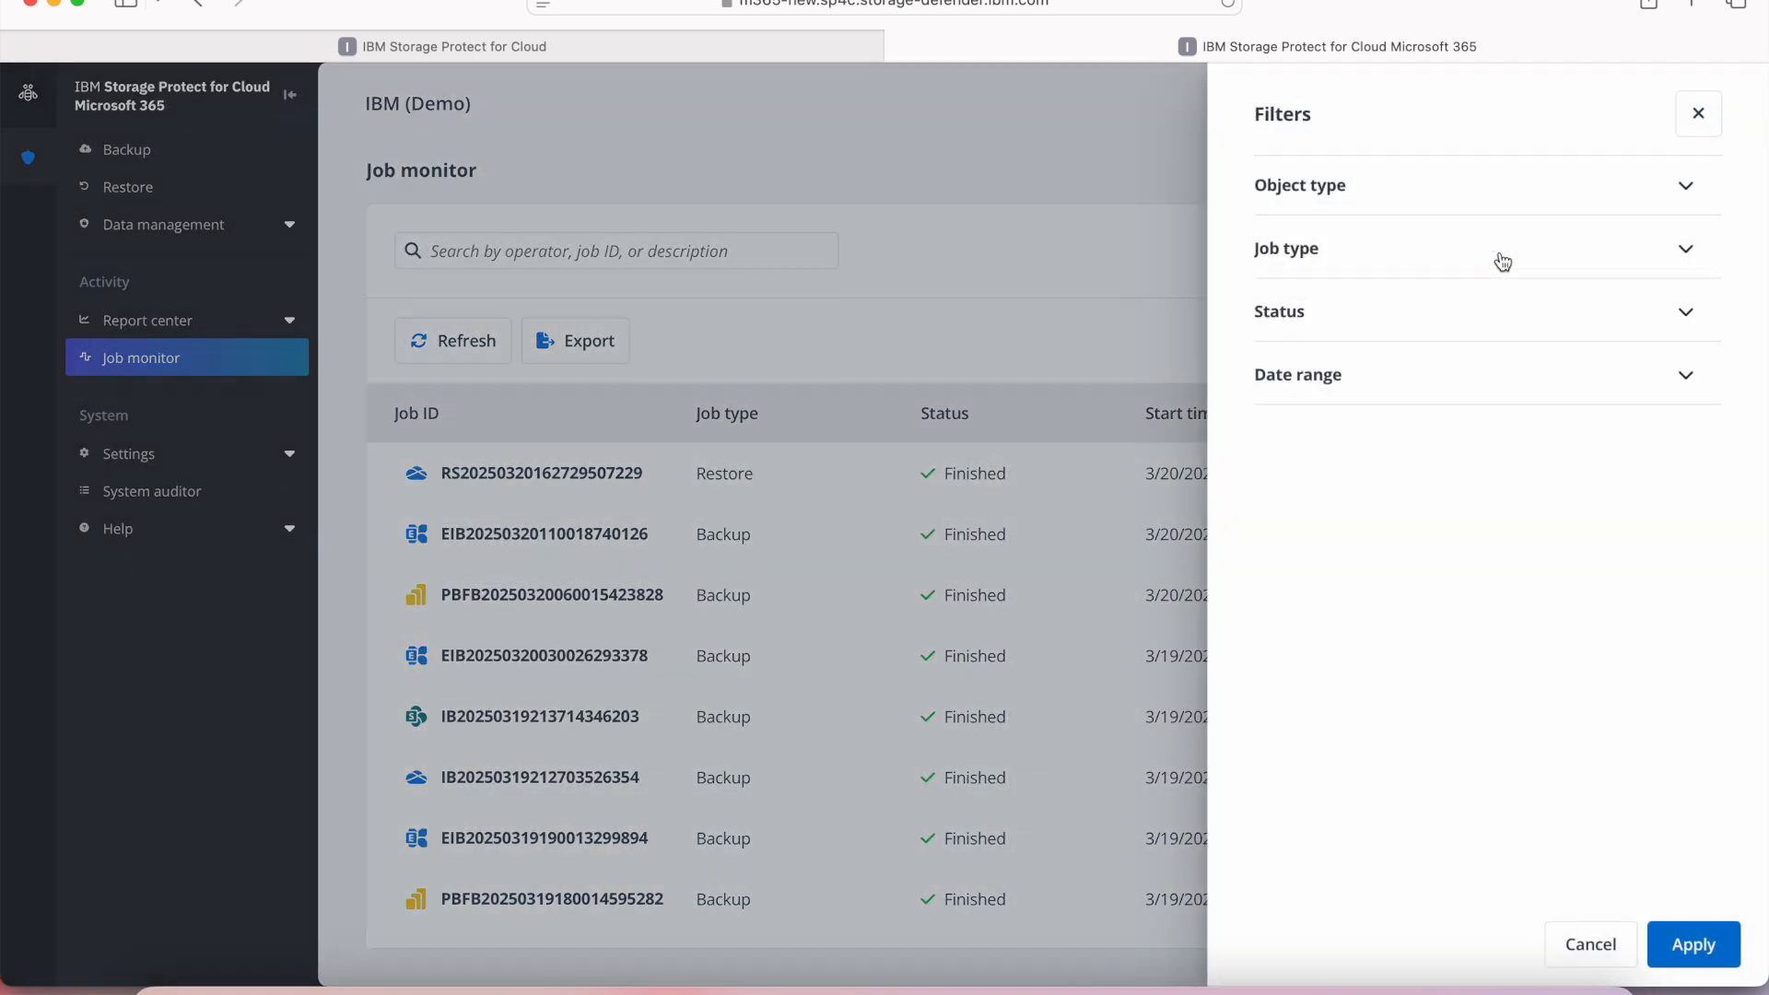
{"action": "left_click", "coordinate": [1356, 191]}
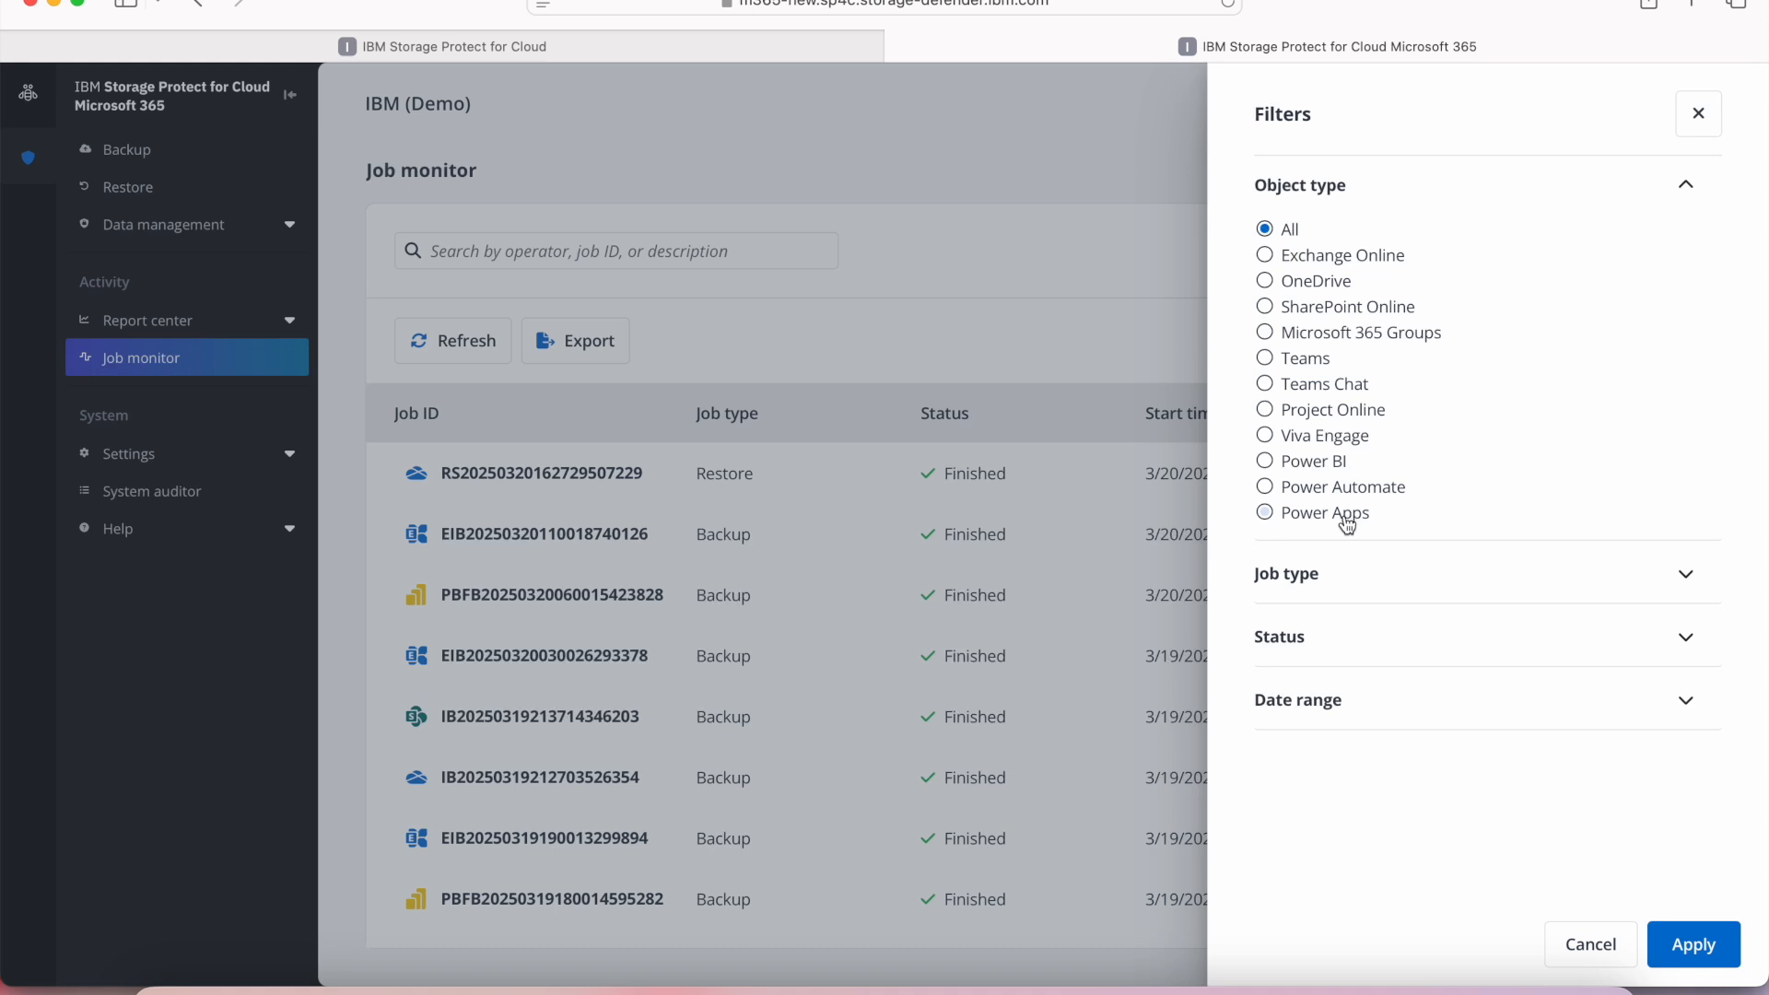
{"action": "left_click", "coordinate": [1594, 946]}
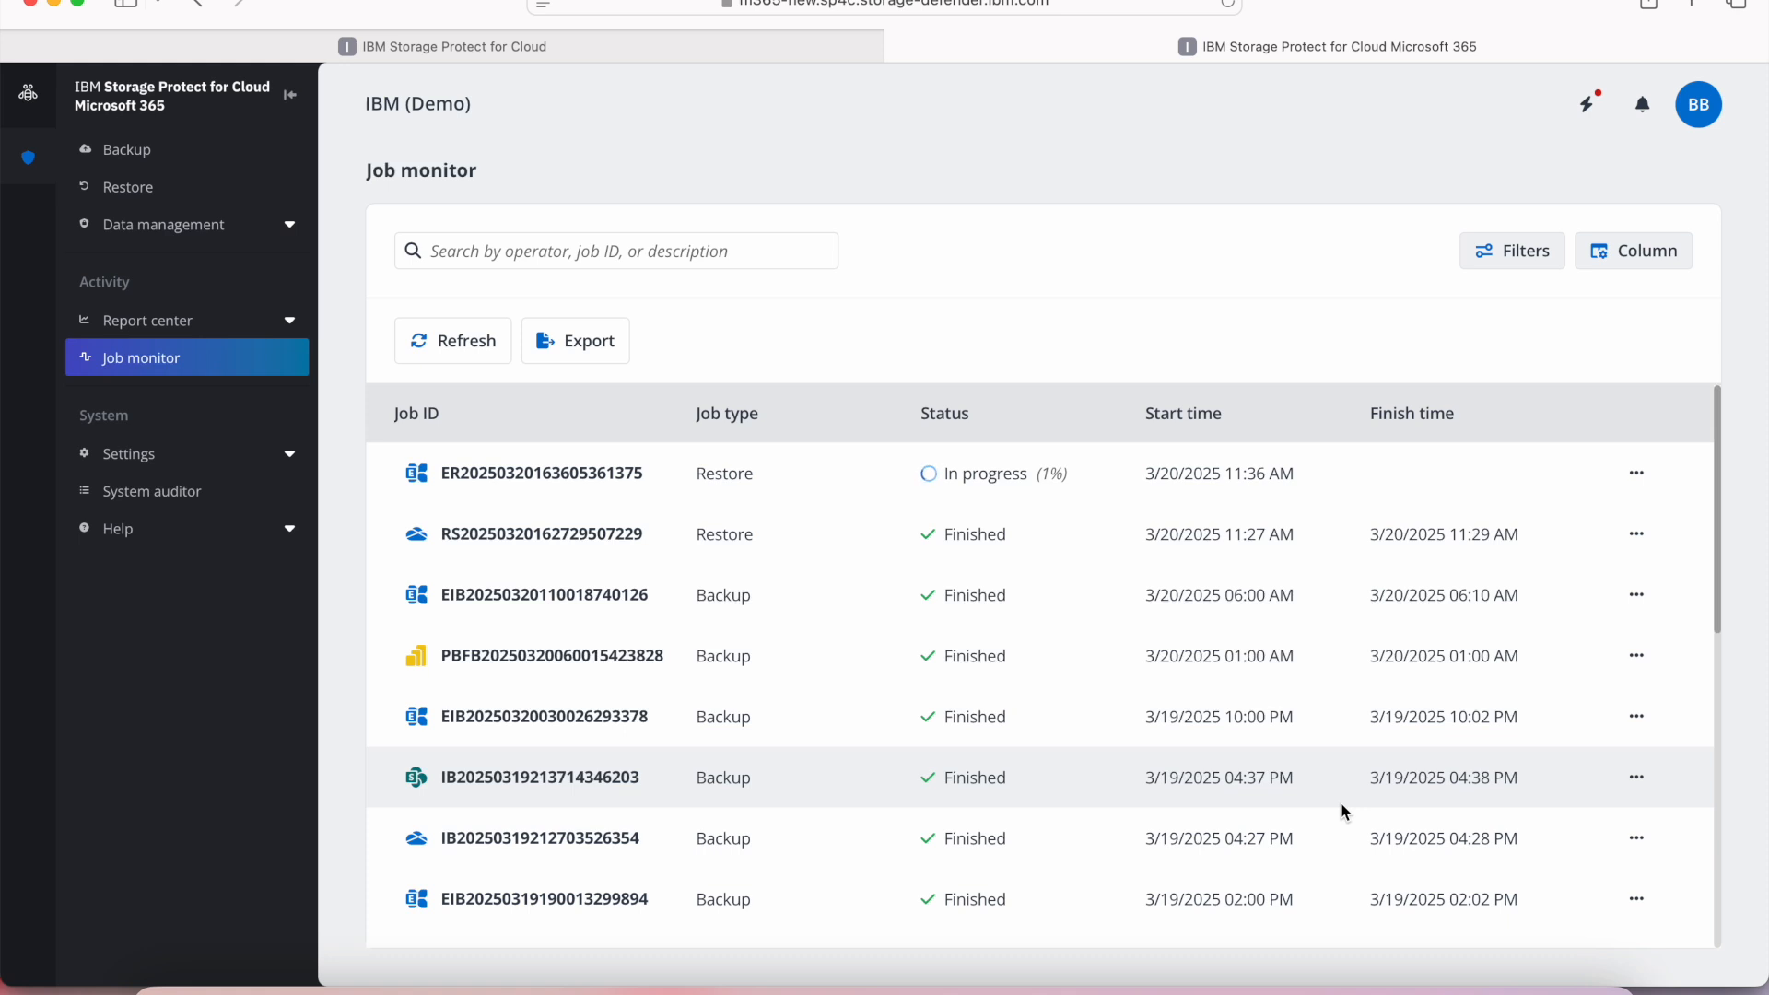
{"action": "left_click", "coordinate": [480, 346]}
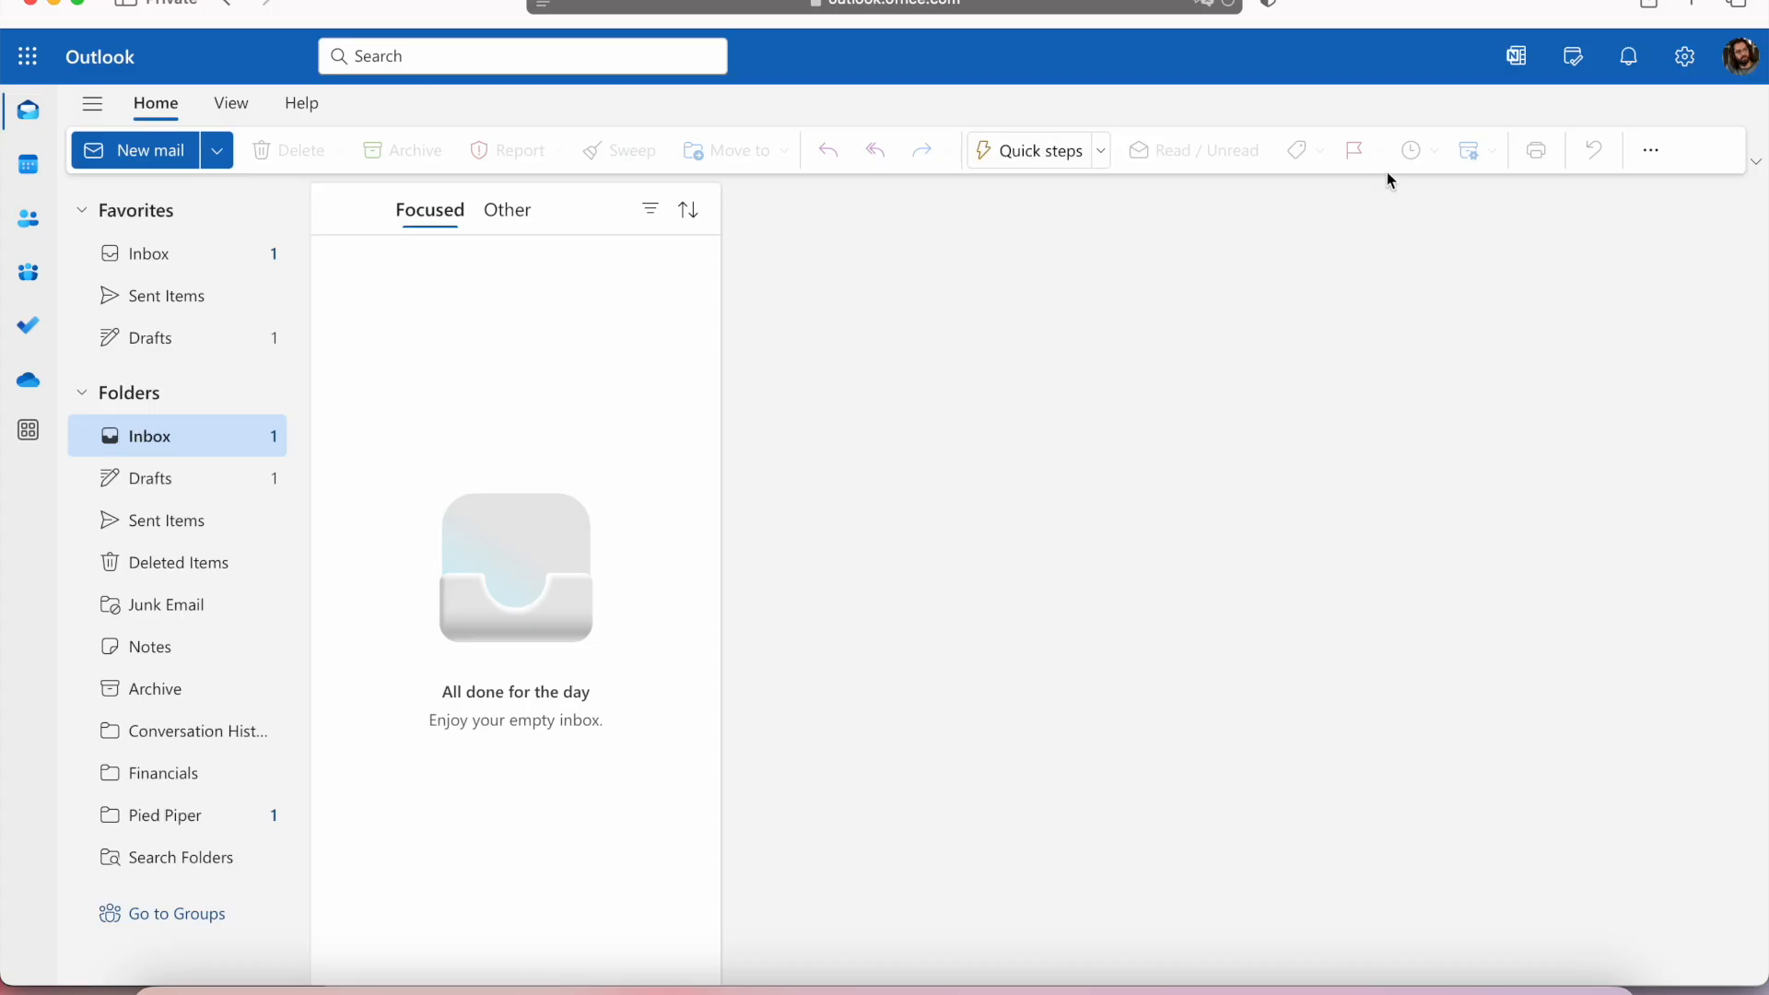
In the user's Outlook mailbox, open the restored Pied Piper folder and view the "Pied Piper details" email.
{"action": "left_click", "coordinate": [184, 827]}
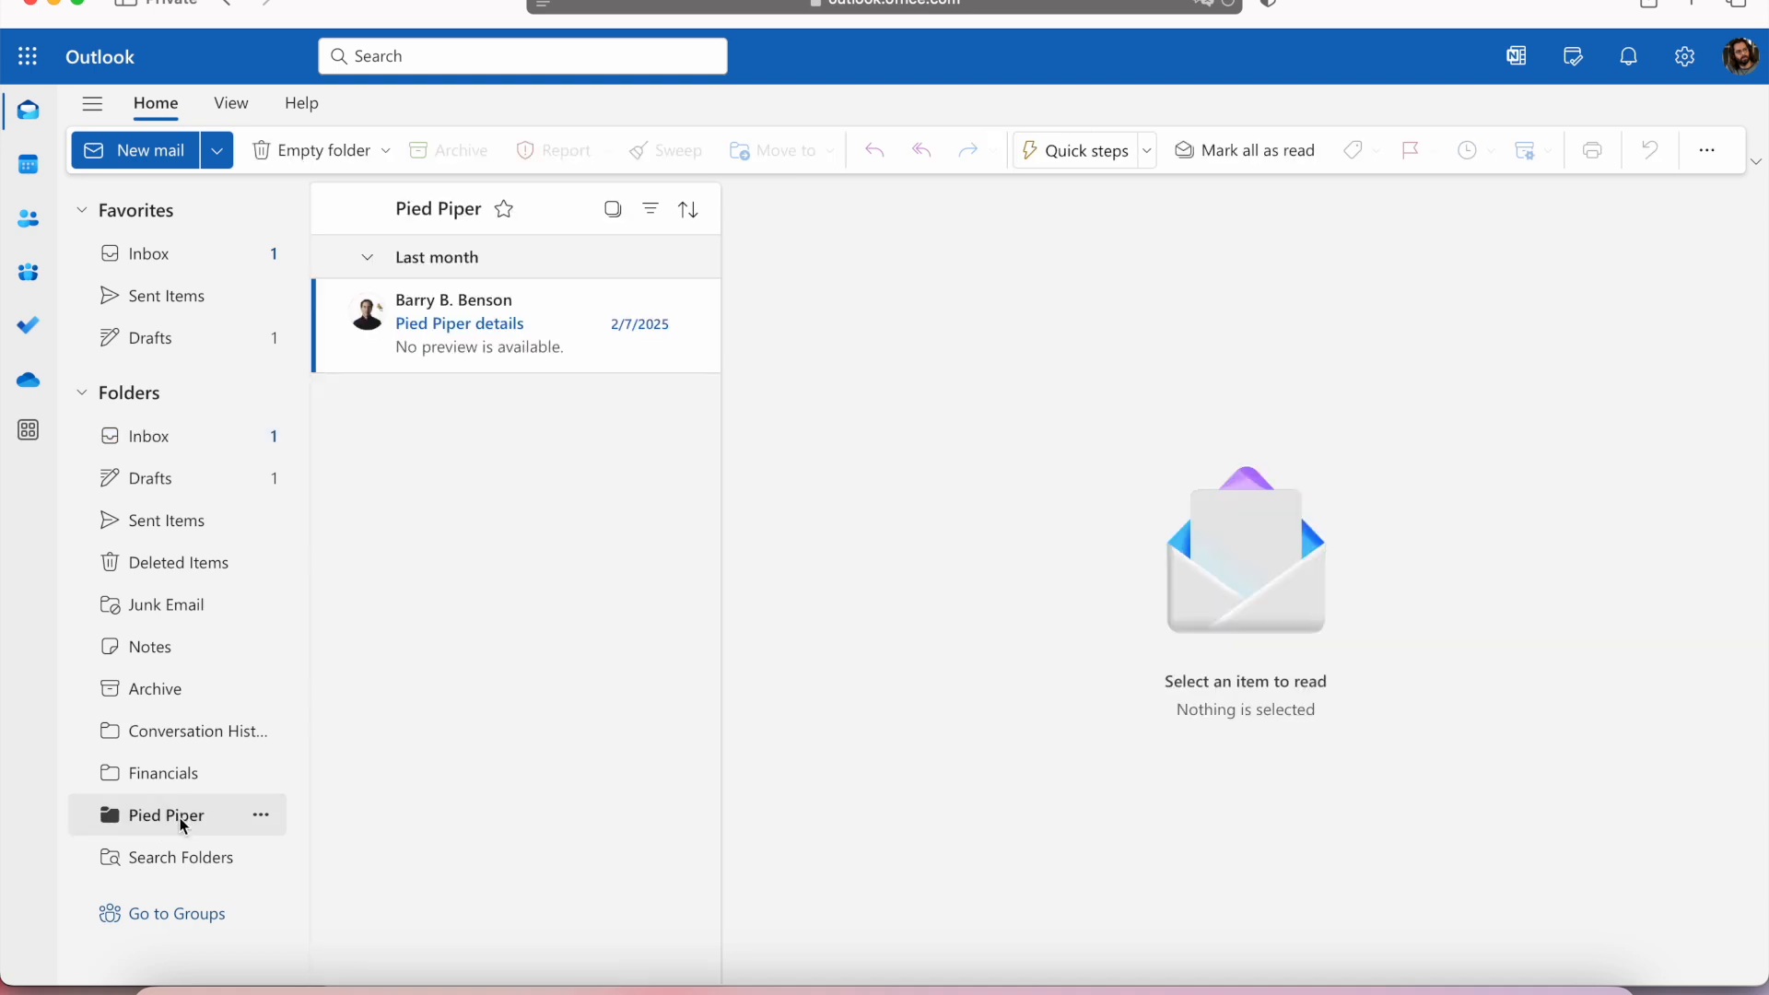
{"action": "left_click", "coordinate": [505, 345]}
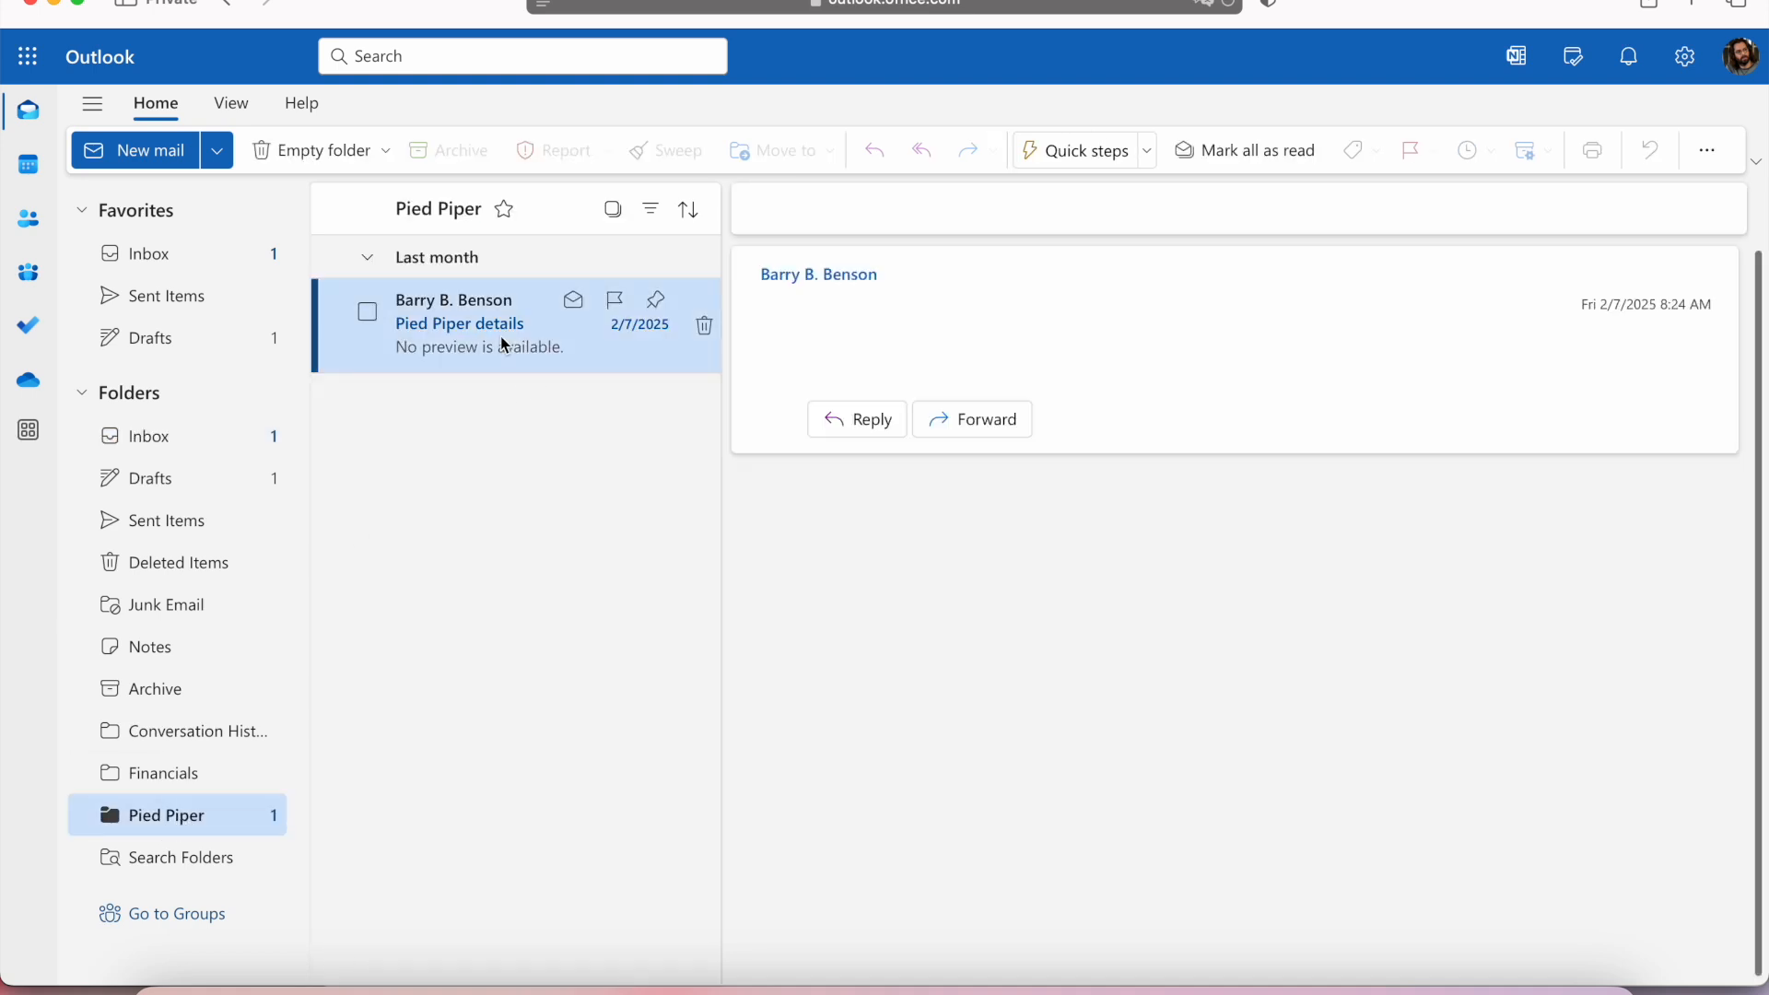